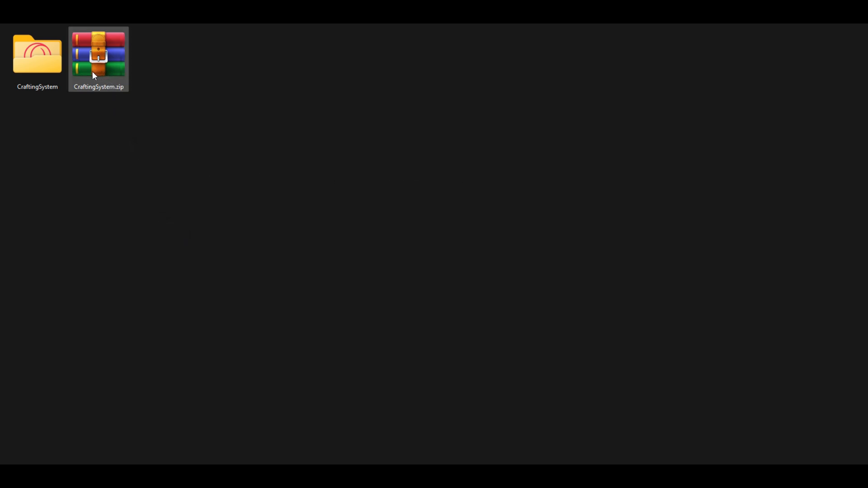
Step: Copy the desktop CraftingSystem folder into Steam\steamapps\common\BAKIN\plugins and open it there
{"action": "left_click", "coordinate": [44, 66]}
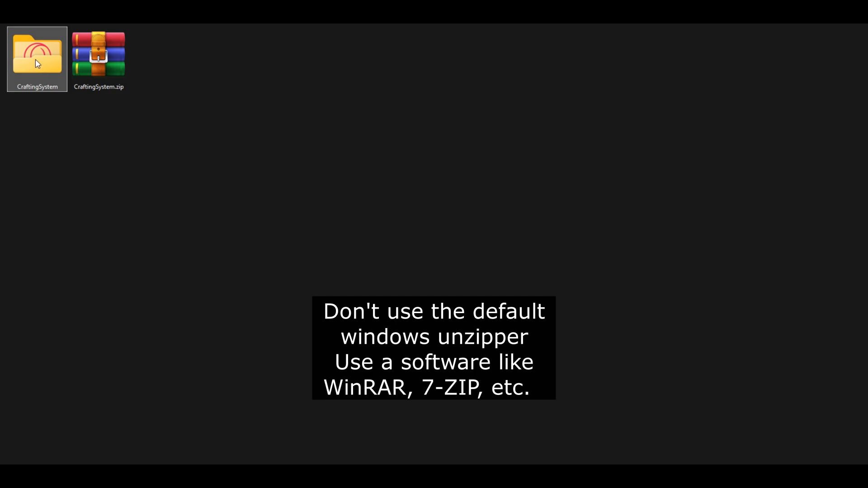
{"action": "left_click", "coordinate": [187, 214]}
{"action": "left_click", "coordinate": [13, 66]}
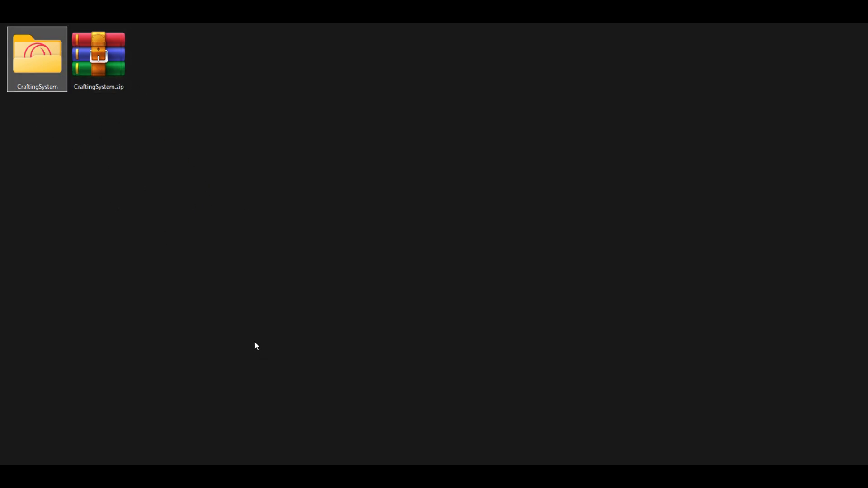
{"action": "key", "text": "Return"}
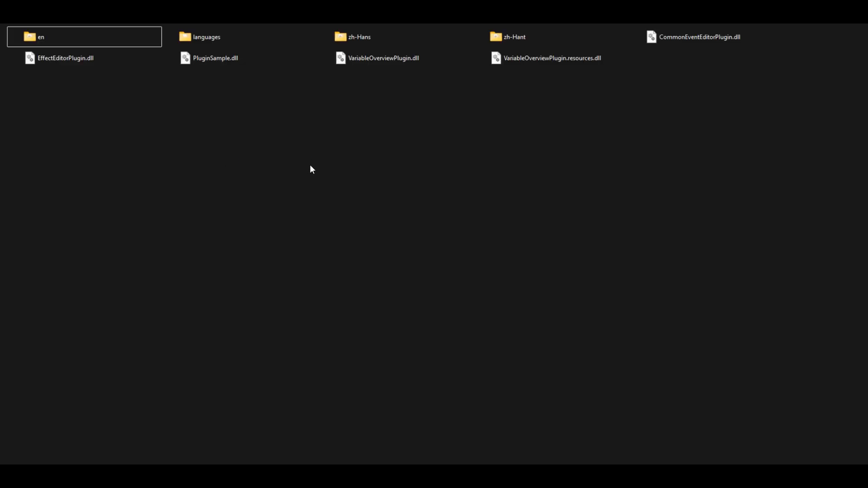
{"action": "key", "text": "ctrl+v"}
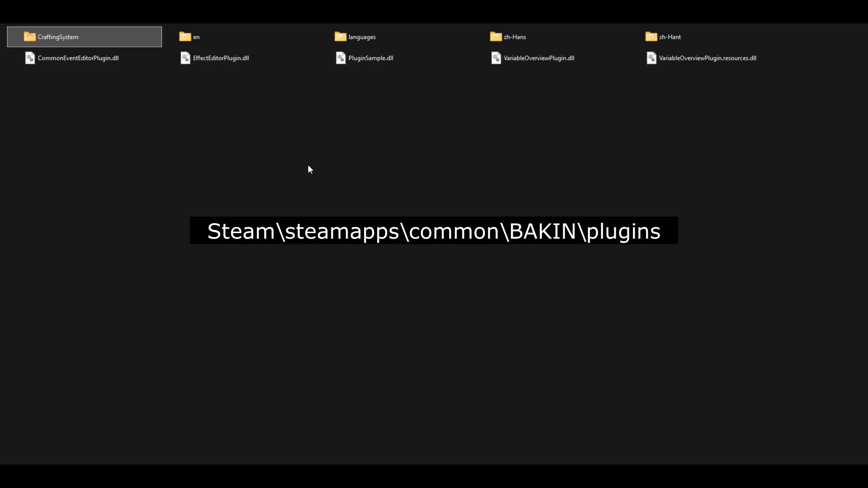
{"action": "left_click_drag", "start_coordinate": [309, 165], "coordinate": [760, 123]}
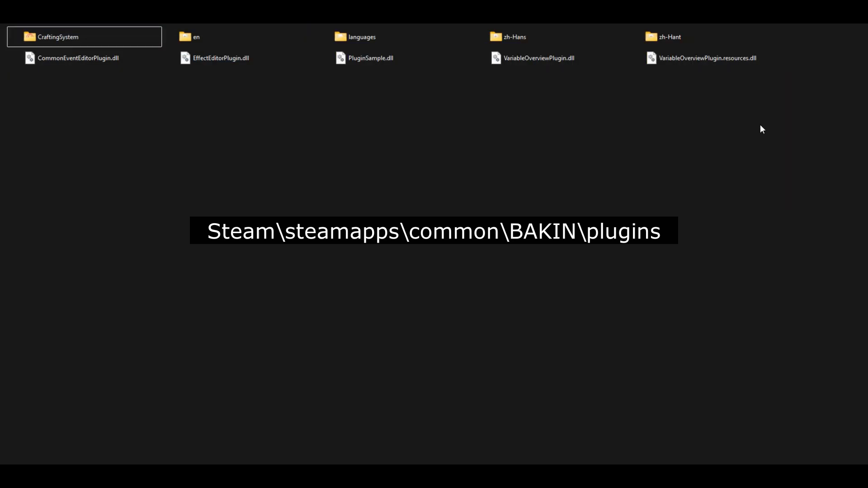
{"action": "double_click", "coordinate": [106, 32]}
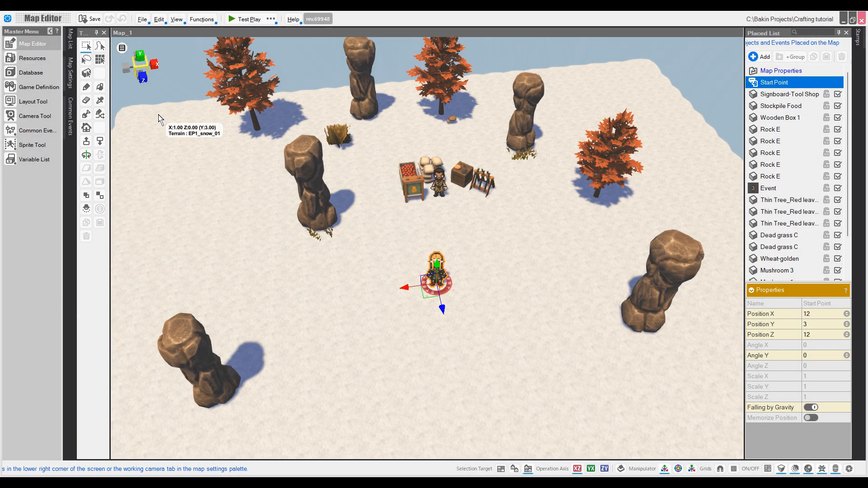
Step: Set the Project Settings run-time resolution to 1920x1080 and accept converting the layouts
{"action": "left_click", "coordinate": [57, 87]}
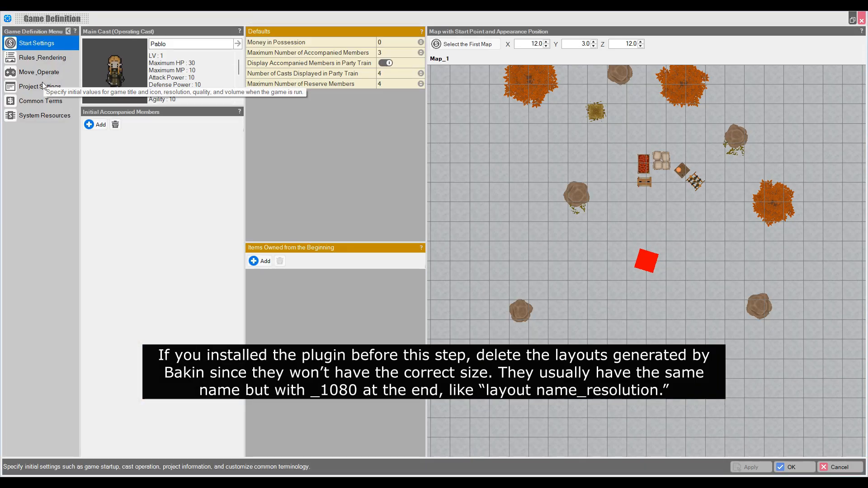
{"action": "left_click", "coordinate": [41, 86]}
{"action": "left_click", "coordinate": [536, 44]}
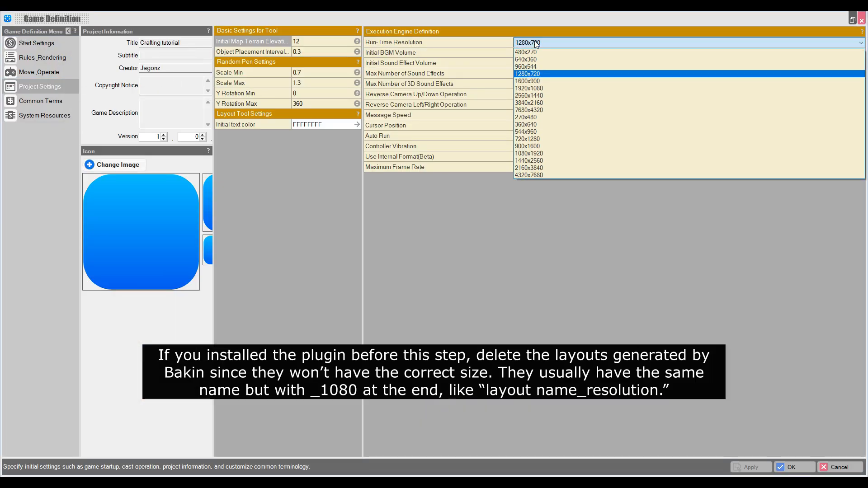
{"action": "left_click", "coordinate": [535, 89]}
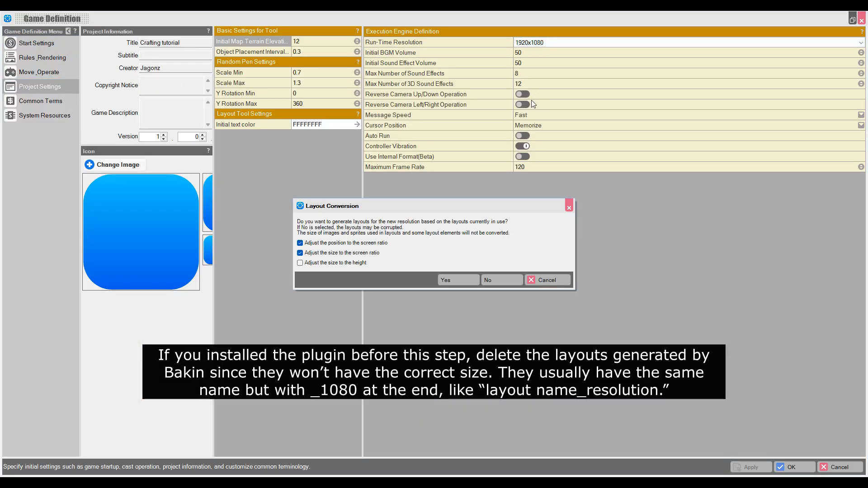
{"action": "left_click", "coordinate": [463, 284]}
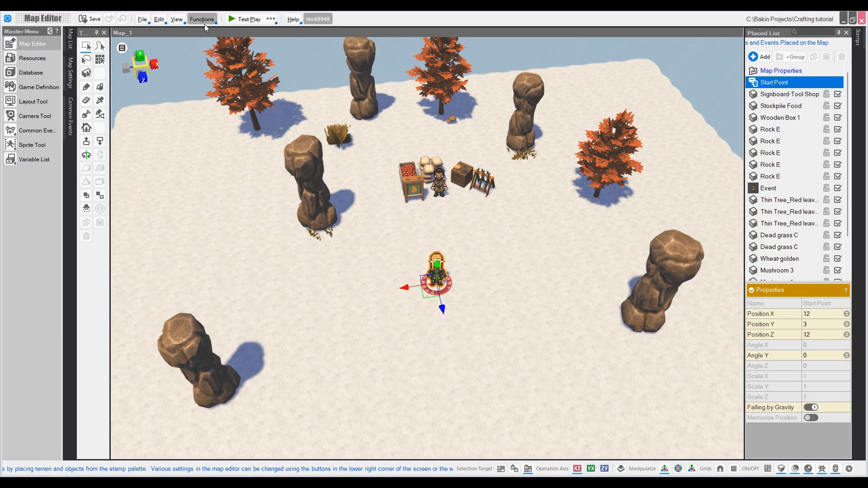
Step: Launch the Crafting System plugin from Expanded Features, accept its config and install messages, and save
{"action": "left_click", "coordinate": [204, 21]}
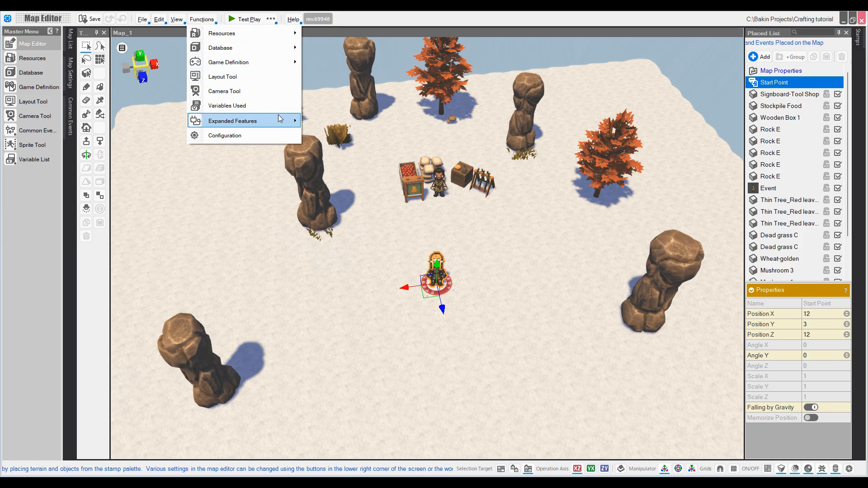
{"action": "mouse_move", "coordinate": [278, 120]}
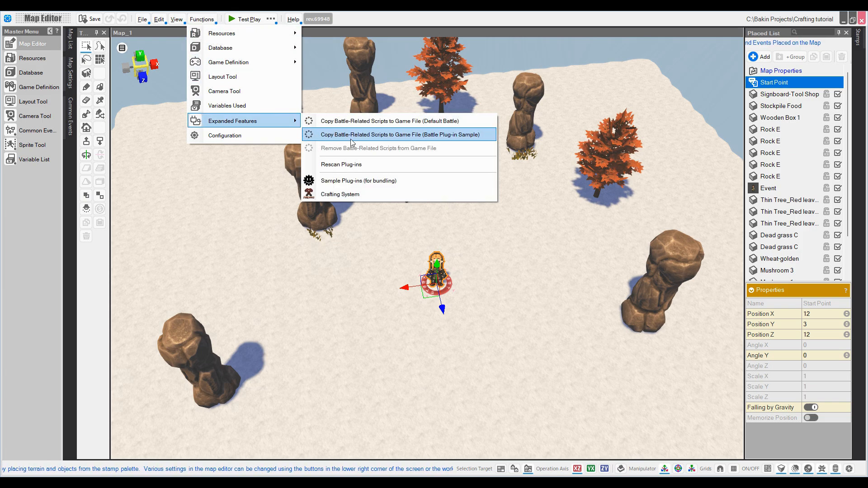
{"action": "left_click", "coordinate": [383, 194]}
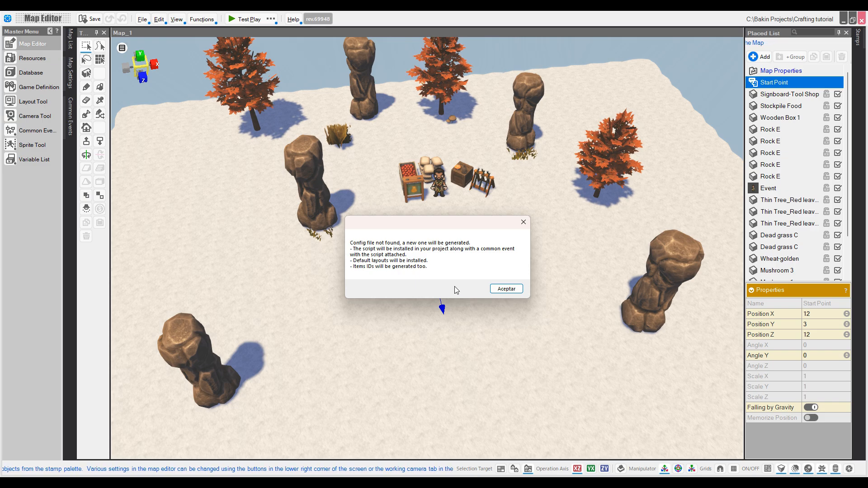
{"action": "left_click", "coordinate": [503, 289]}
{"action": "left_click", "coordinate": [475, 277]}
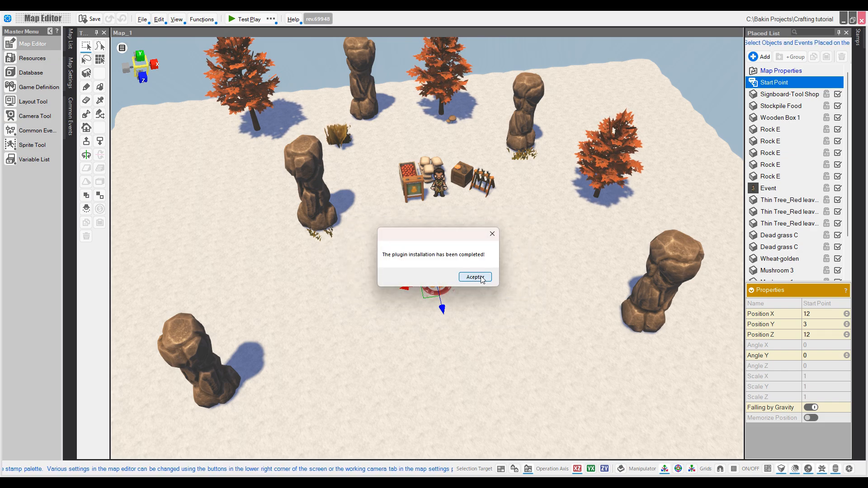
{"action": "left_click", "coordinate": [618, 392]}
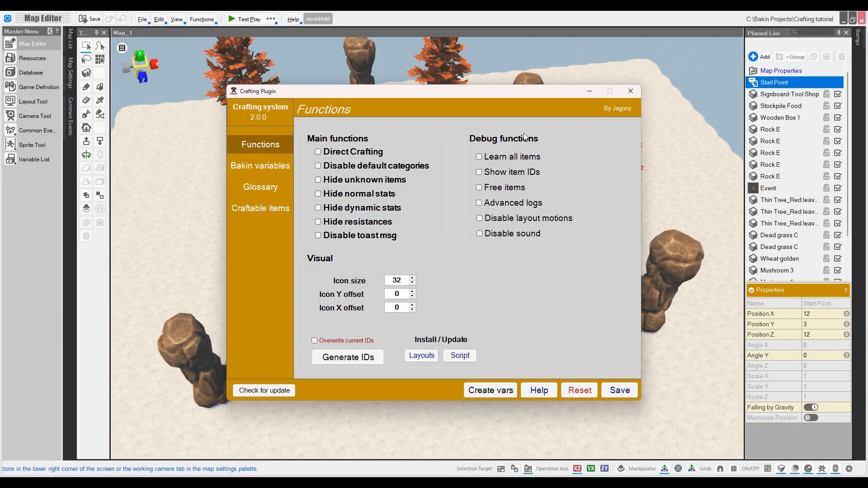
Step: Create the Crafting Plugin's Bakin variables, check them on the variables page, then save the settings
{"action": "left_click", "coordinate": [486, 391]}
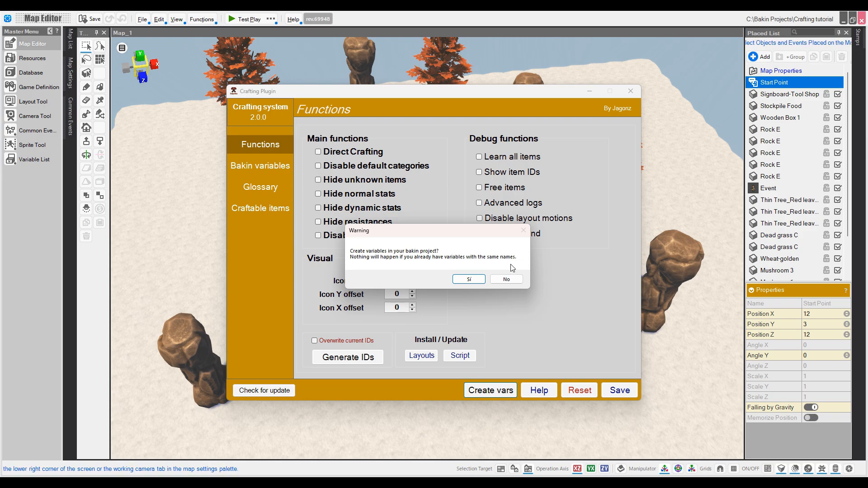
{"action": "left_click", "coordinate": [468, 279]}
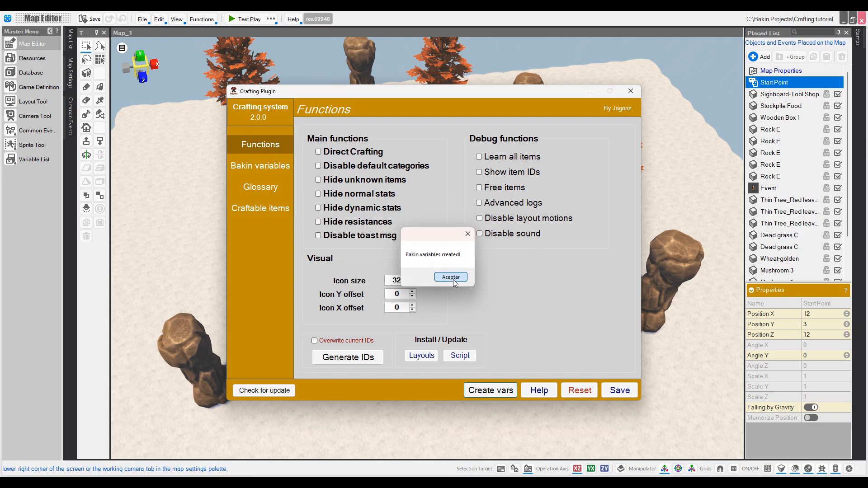
{"action": "left_click", "coordinate": [452, 278]}
{"action": "left_click", "coordinate": [260, 165]}
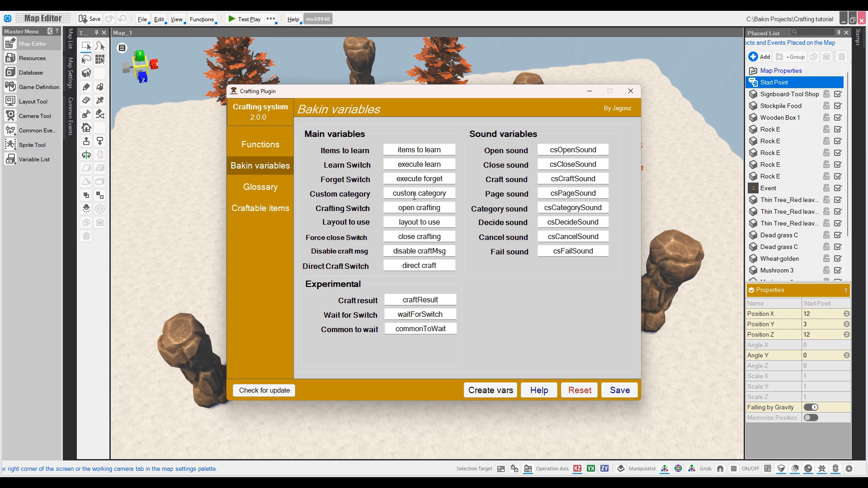
{"action": "left_click", "coordinate": [283, 152]}
{"action": "left_click", "coordinate": [625, 389]}
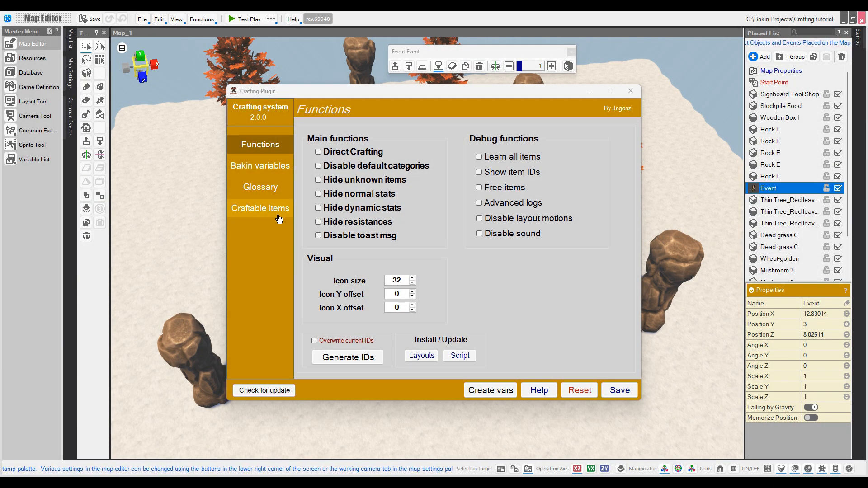
Step: Add Potion as a craftable item made from 2 Medical Herb and Antidote Herb
{"action": "left_click", "coordinate": [261, 208]}
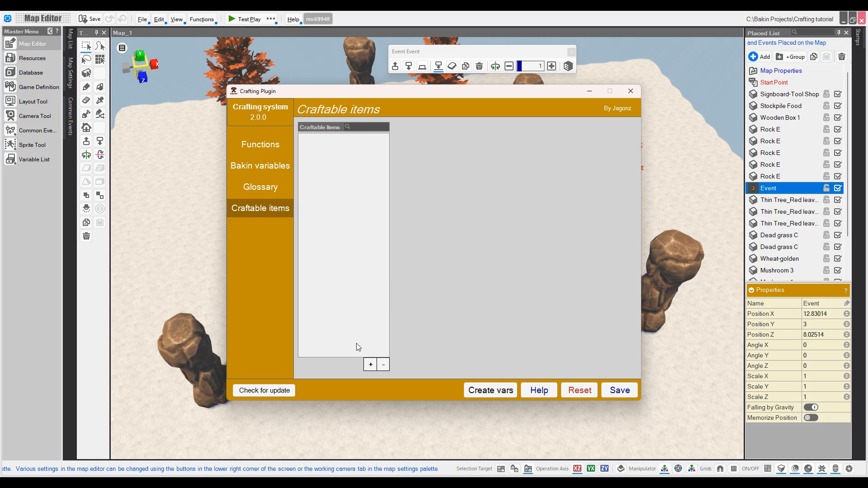
{"action": "left_click", "coordinate": [370, 364]}
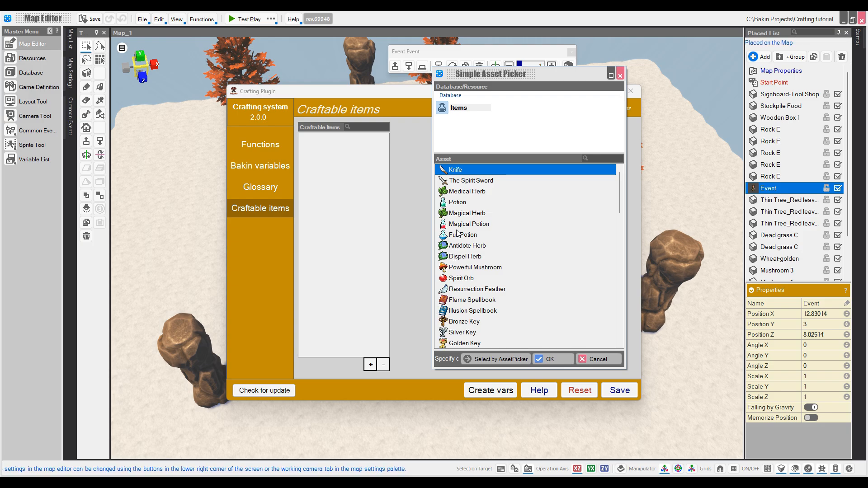
{"action": "double_click", "coordinate": [457, 202]}
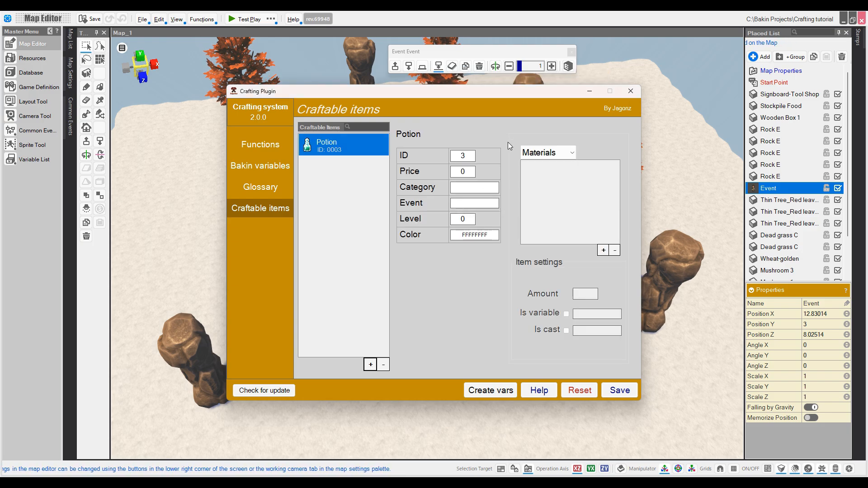
{"action": "left_click", "coordinate": [476, 177]}
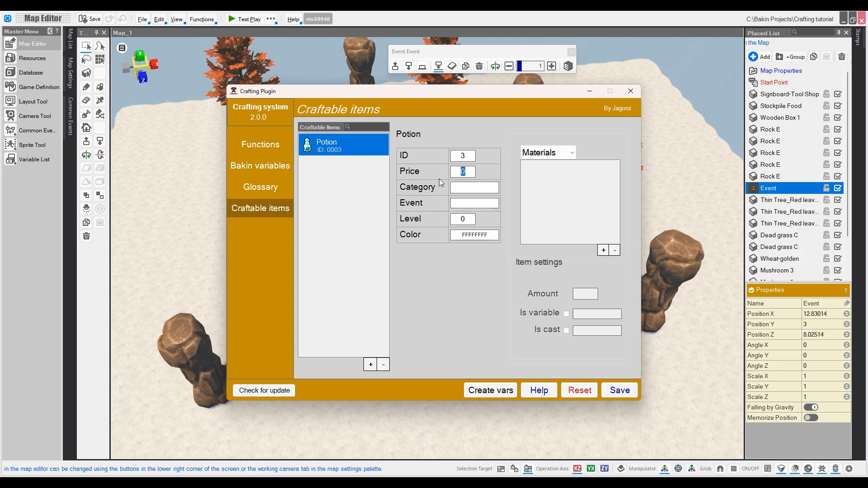
{"action": "left_click", "coordinate": [471, 191]}
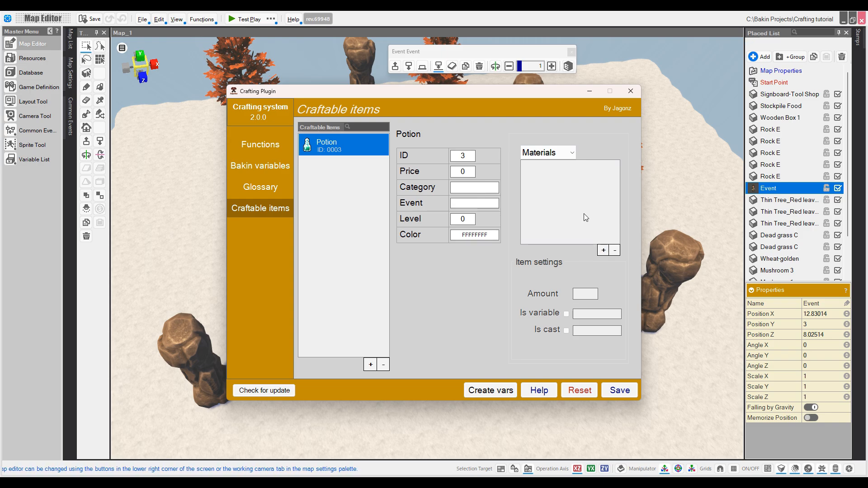
{"action": "left_click", "coordinate": [603, 250]}
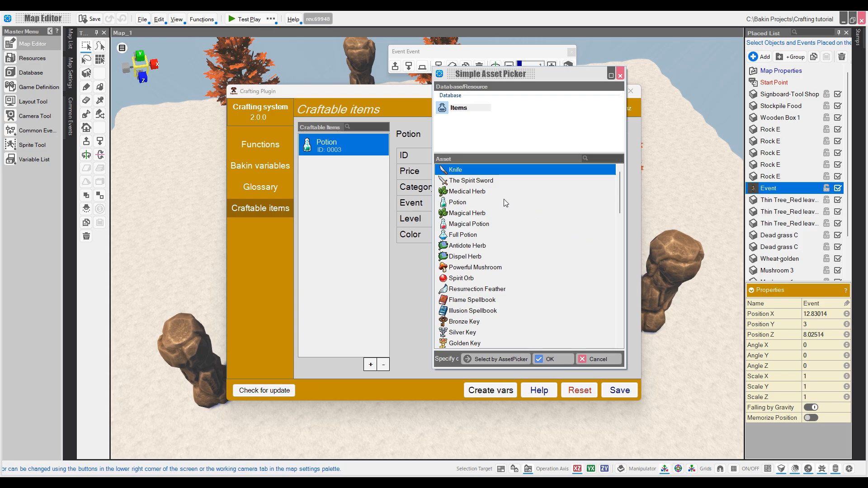
{"action": "double_click", "coordinate": [501, 191]}
{"action": "left_click", "coordinate": [605, 251]}
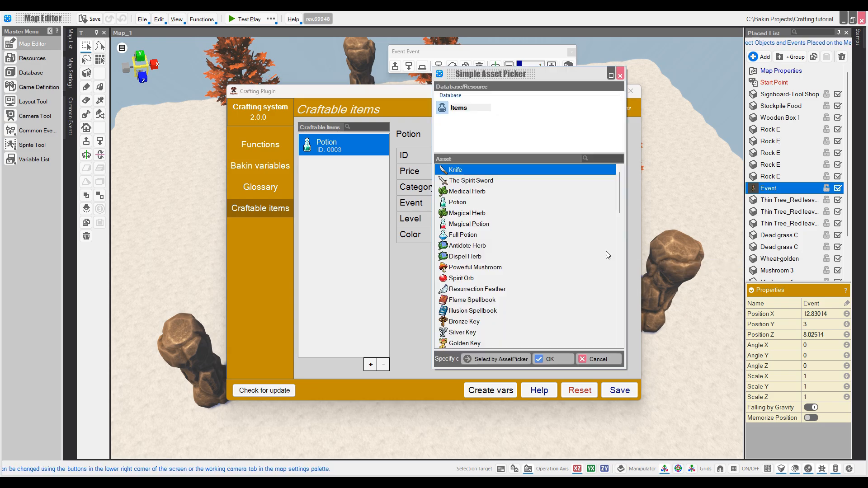
{"action": "double_click", "coordinate": [512, 246]}
{"action": "left_click", "coordinate": [561, 171]}
{"action": "double_click", "coordinate": [582, 295]}
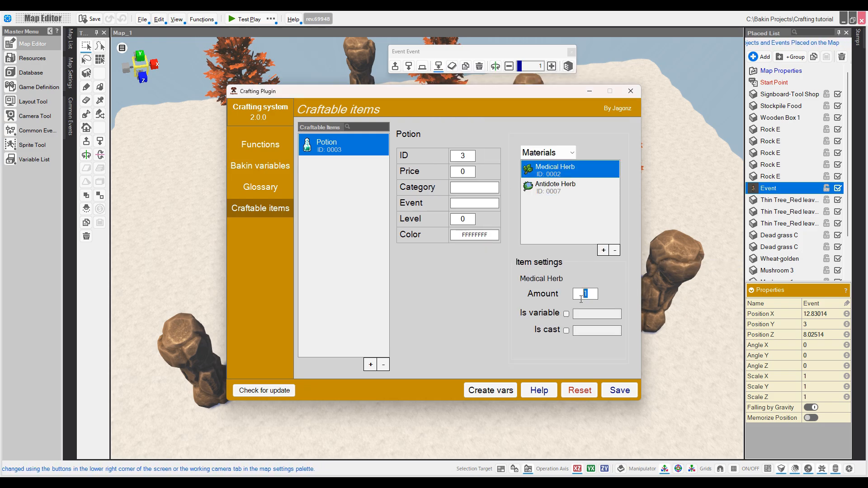
{"action": "type", "text": "2"}
Step: Add Magical Potion as a craftable item made from Potion and Magical Herb
{"action": "left_click", "coordinate": [370, 364]}
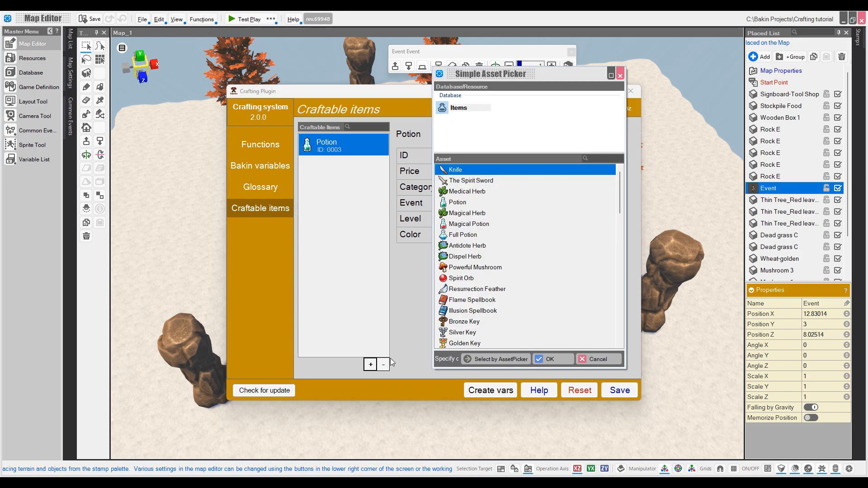
{"action": "double_click", "coordinate": [457, 225]}
{"action": "left_click", "coordinate": [601, 250]}
{"action": "double_click", "coordinate": [470, 203]}
{"action": "left_click", "coordinate": [602, 249]}
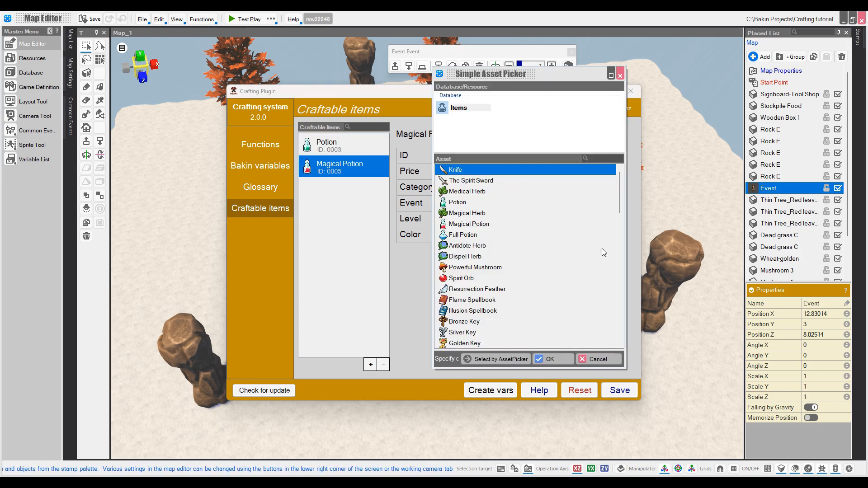
{"action": "double_click", "coordinate": [467, 212]}
{"action": "left_click", "coordinate": [437, 281]}
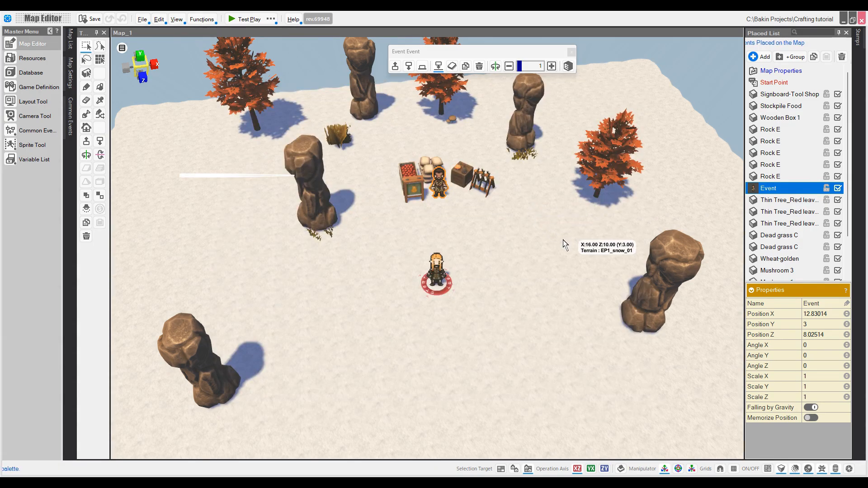
{"action": "left_click", "coordinate": [500, 283]}
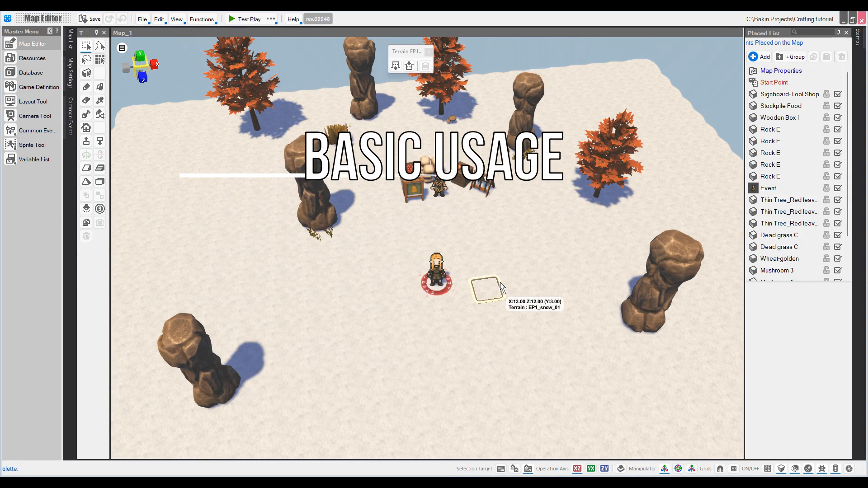
Step: Place a fully customizable event stamp on the map
{"action": "left_click", "coordinate": [854, 43]}
{"action": "left_click", "coordinate": [777, 57]}
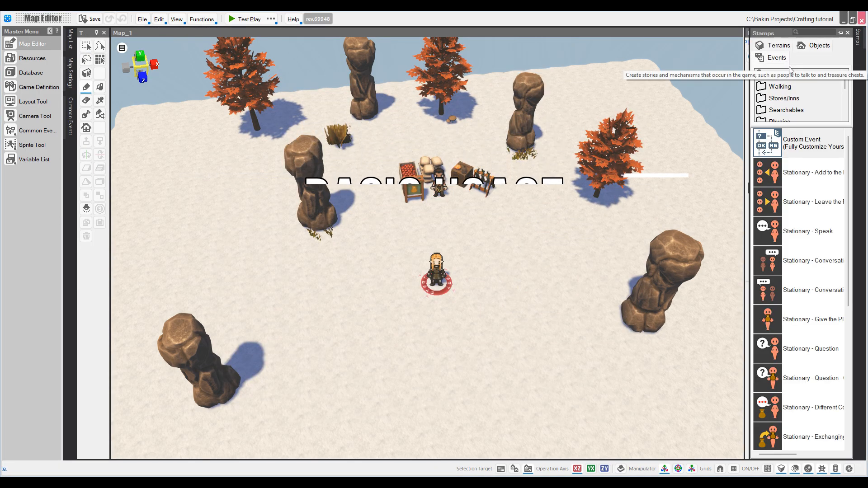
{"action": "left_click", "coordinate": [800, 143]}
{"action": "left_click", "coordinate": [524, 248]}
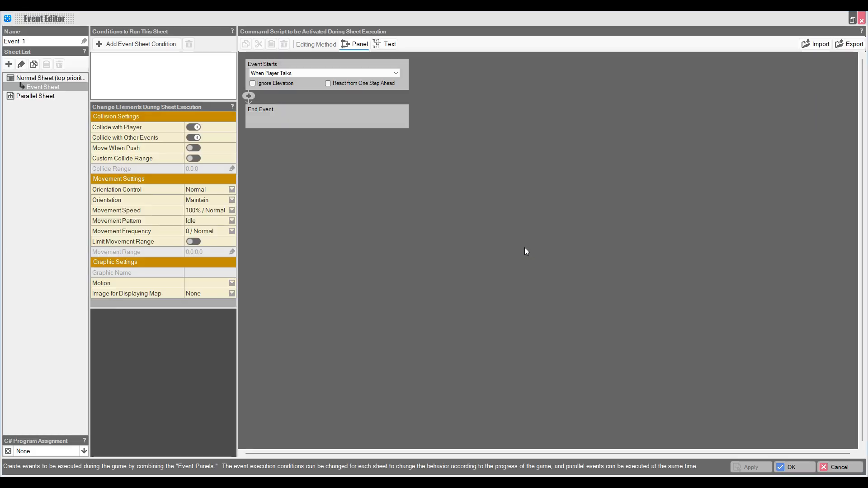
Step: Add an Assign to String Variable command setting items to learn to 3,5
{"action": "left_click", "coordinate": [249, 96]}
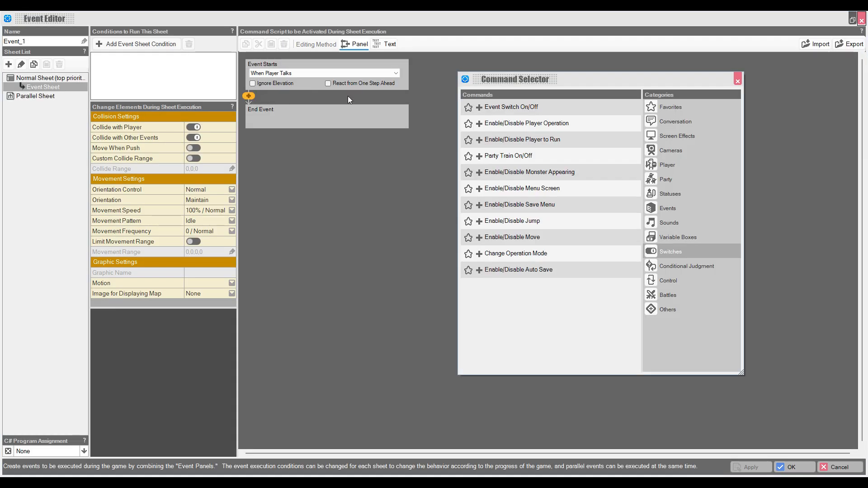
{"action": "left_click", "coordinate": [664, 237]}
{"action": "left_click", "coordinate": [580, 143]}
{"action": "left_click", "coordinate": [336, 132]}
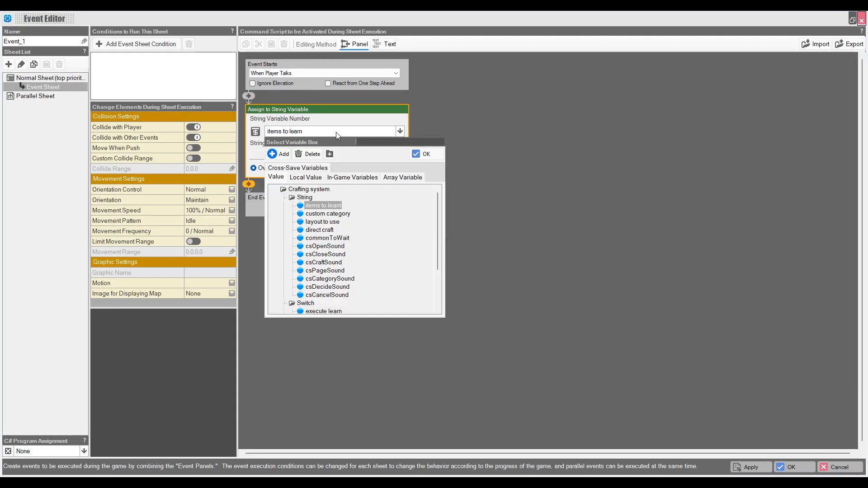
{"action": "left_click", "coordinate": [325, 214]}
{"action": "double_click", "coordinate": [323, 205]}
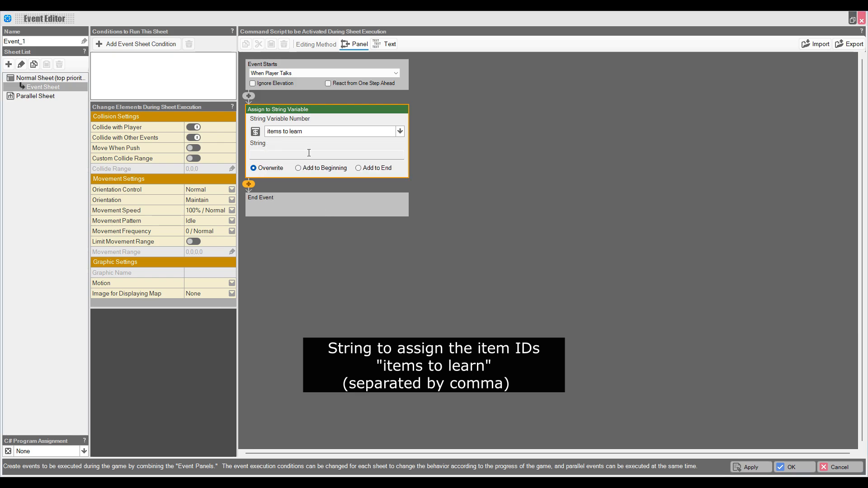
{"action": "left_click", "coordinate": [290, 156]}
{"action": "left_click", "coordinate": [447, 177]}
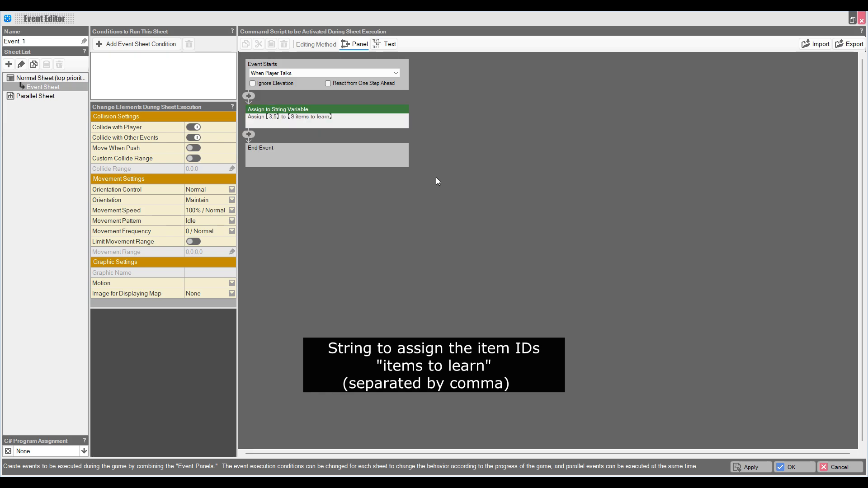
Step: Switch on execute learn, then type the message 'Learn to create a potion and storage pl'
{"action": "left_click", "coordinate": [248, 135]}
{"action": "left_click", "coordinate": [678, 248]}
{"action": "left_click", "coordinate": [513, 108]}
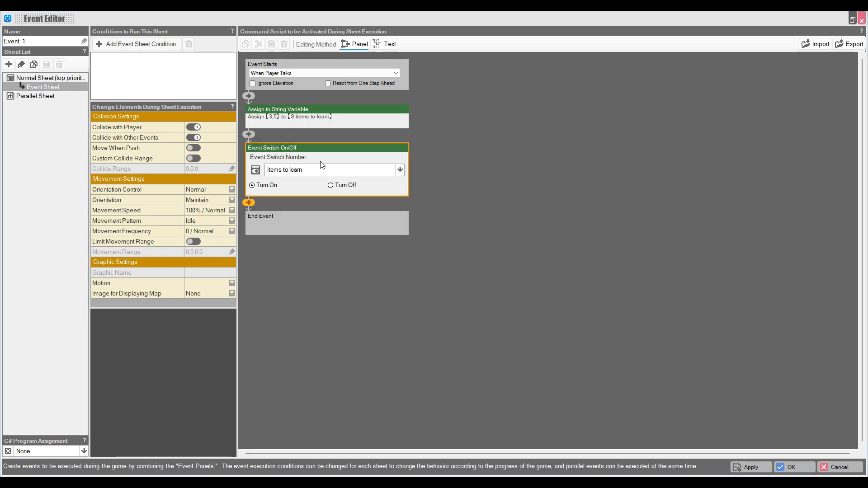
{"action": "left_click", "coordinate": [315, 172]}
{"action": "scroll", "coordinate": [343, 310], "scroll_direction": "down", "scroll_amount": 1}
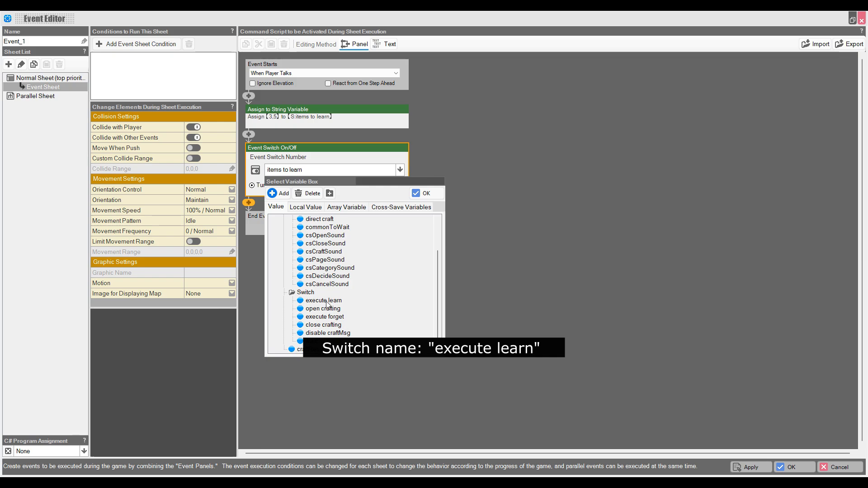
{"action": "double_click", "coordinate": [329, 300]}
{"action": "left_click", "coordinate": [325, 156]}
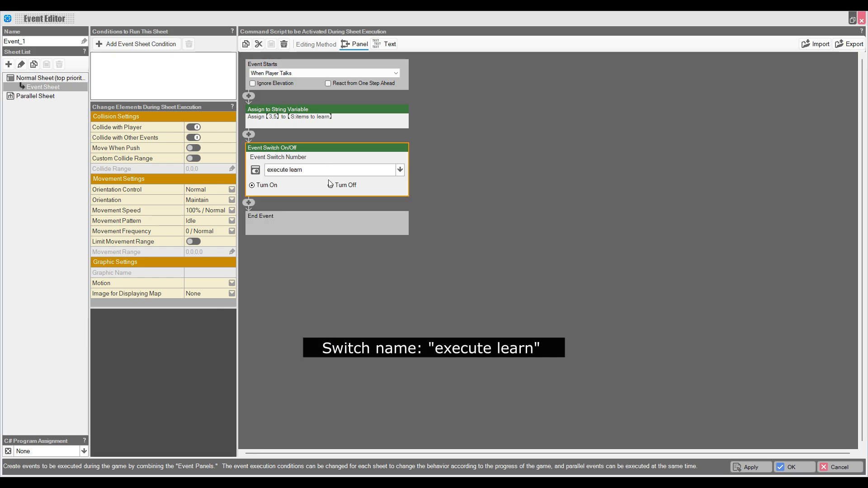
{"action": "left_click", "coordinate": [307, 174]}
{"action": "double_click", "coordinate": [322, 341]}
{"action": "left_click", "coordinate": [390, 44]}
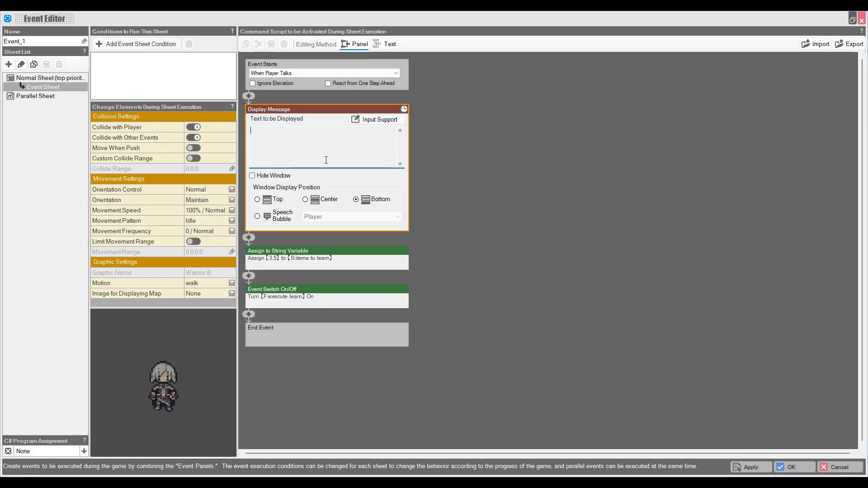
{"action": "type", "text": "Learn to create a p"}
{"action": "type", "text": "otion and storage pl"}
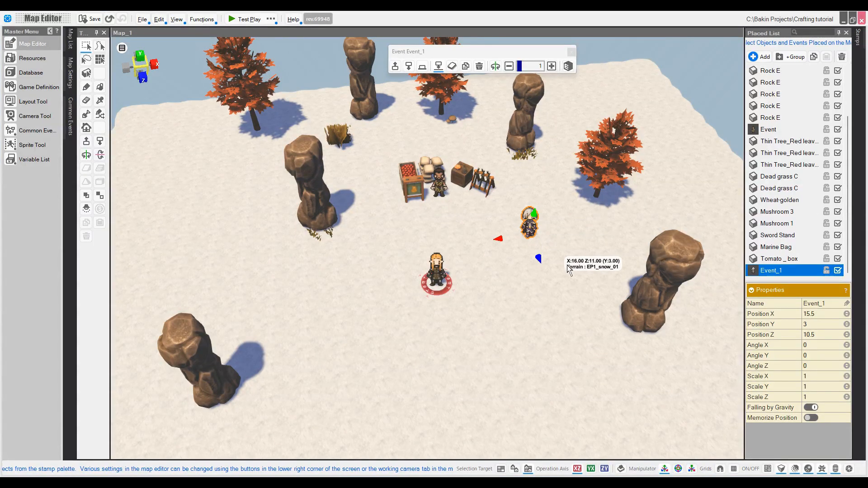
Step: Add a Display Message 'Welcome!' at the start of the merchant's event
{"action": "double_click", "coordinate": [445, 188]}
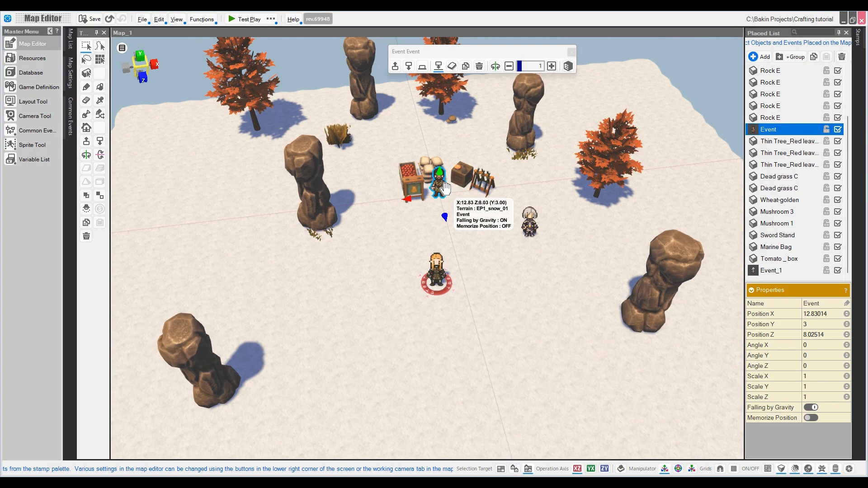
{"action": "left_click", "coordinate": [249, 95]}
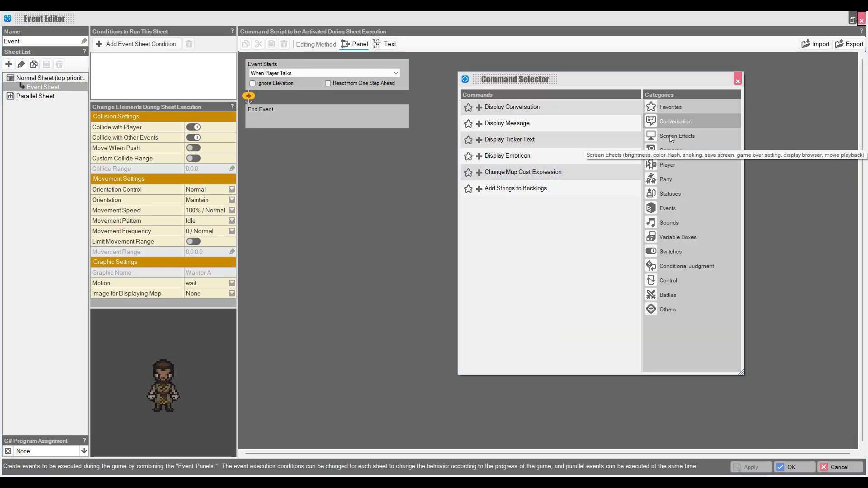
{"action": "double_click", "coordinate": [513, 116]}
{"action": "type", "text": "Welcome!"}
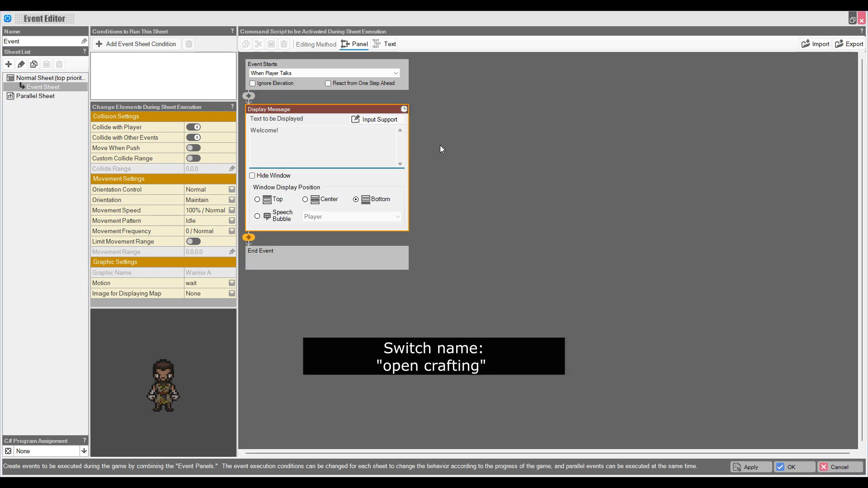
Step: Add an Event Switch On/Off command turning on the open crafting switch
{"action": "left_click", "coordinate": [441, 149]}
{"action": "left_click", "coordinate": [249, 134]}
{"action": "left_click", "coordinate": [684, 251]}
{"action": "double_click", "coordinate": [490, 108]}
{"action": "left_click", "coordinate": [321, 172]}
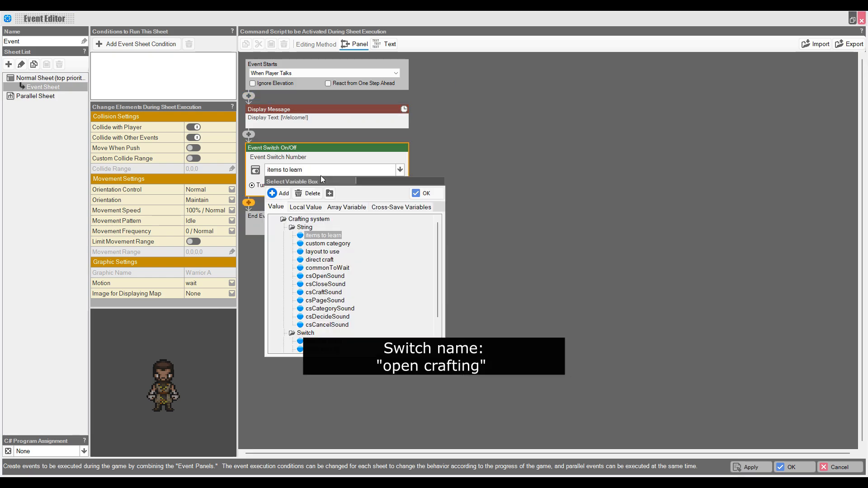
{"action": "scroll", "coordinate": [358, 293], "scroll_direction": "down", "scroll_amount": 2}
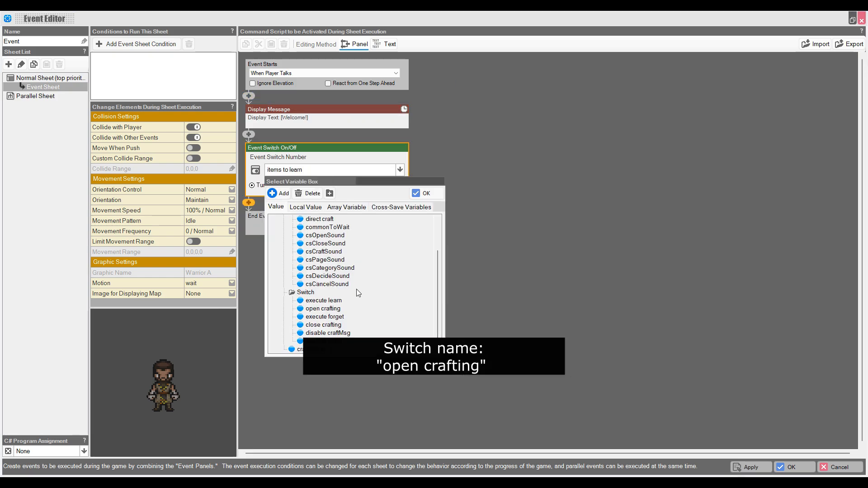
{"action": "double_click", "coordinate": [323, 309]}
{"action": "left_click", "coordinate": [484, 185]}
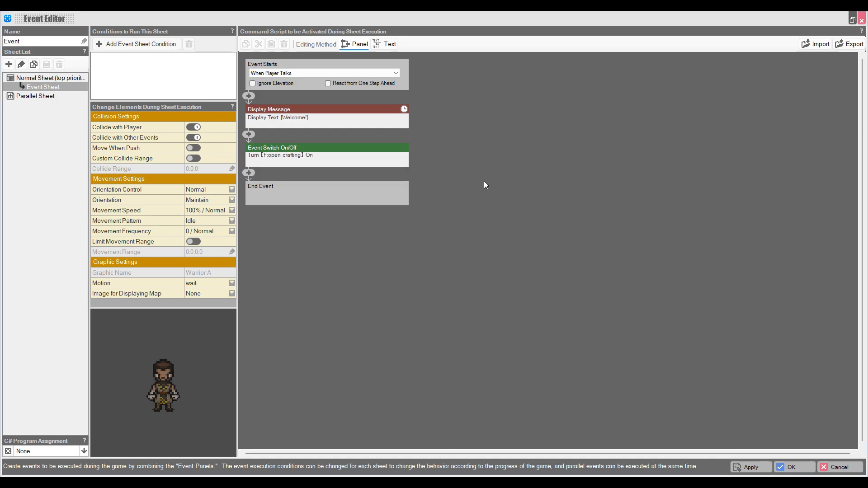
Step: Review the message and switch lines in the text view, then save the merchant event
{"action": "left_click", "coordinate": [383, 46]}
{"action": "left_click", "coordinate": [339, 70]}
{"action": "left_click", "coordinate": [346, 82]}
{"action": "left_click", "coordinate": [371, 73]}
{"action": "left_click", "coordinate": [423, 46]}
{"action": "left_click", "coordinate": [791, 467]}
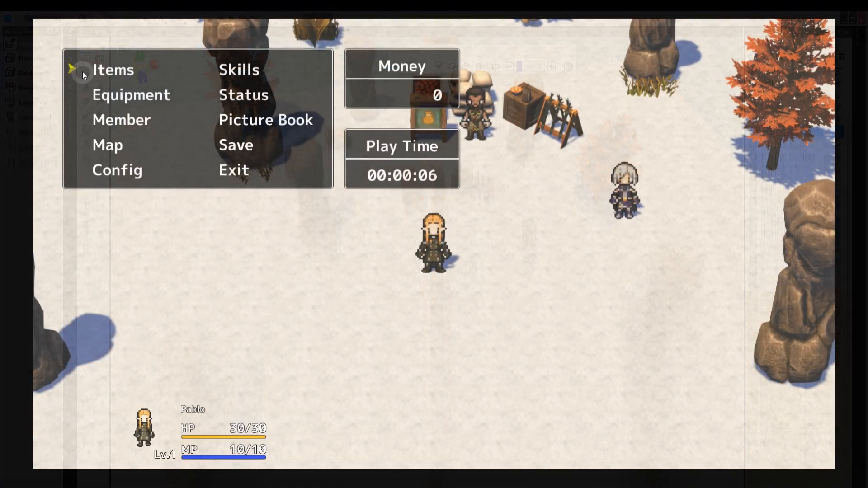
Step: In the test play, check the Medical Herb and Magical Herb counts in the party's items
{"action": "left_click", "coordinate": [82, 71]}
{"action": "left_click", "coordinate": [159, 124]}
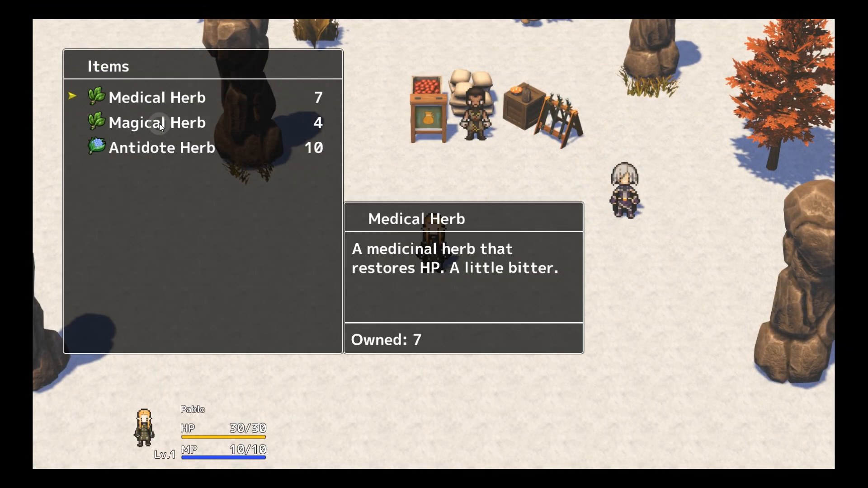
{"action": "left_click", "coordinate": [159, 123]}
{"action": "right_click", "coordinate": [509, 158]}
Step: Learn the recipes from the silver-haired NPC, then craft 2 Potions at the merchant
{"action": "left_click_drag", "start_coordinate": [509, 158], "coordinate": [513, 220]}
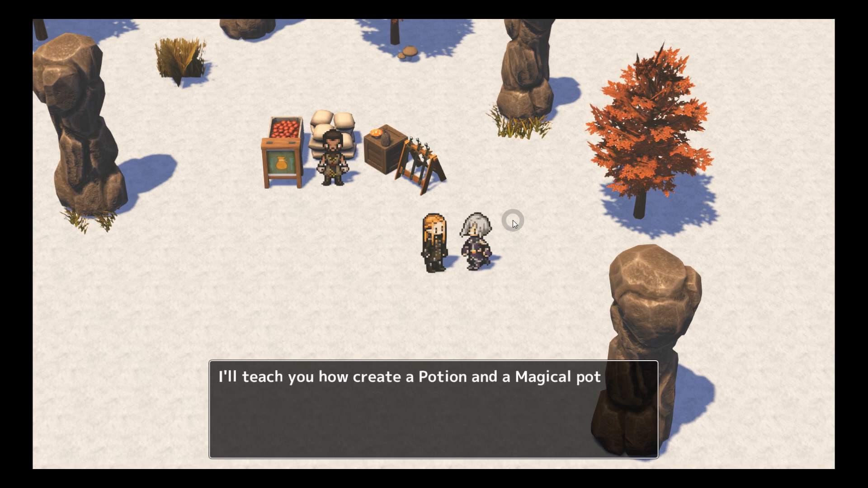
{"action": "left_click", "coordinate": [513, 220]}
{"action": "left_click", "coordinate": [512, 220]}
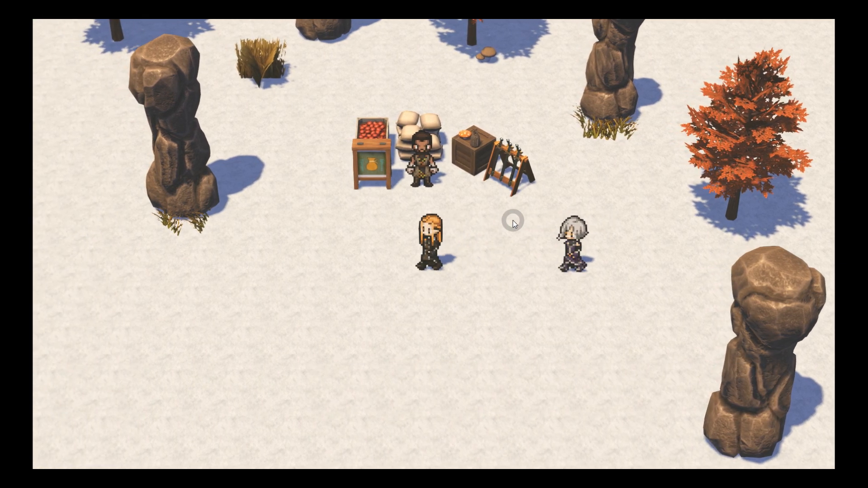
{"action": "left_click", "coordinate": [513, 220]}
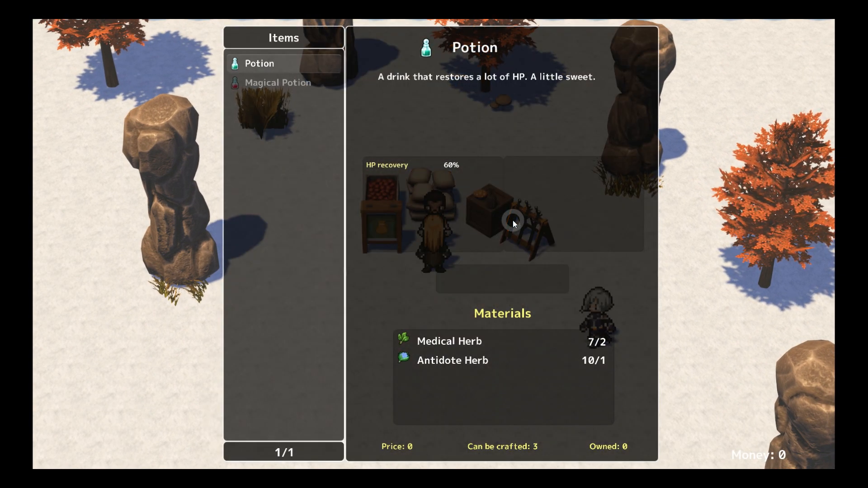
{"action": "key", "text": "Return"}
{"action": "key", "text": "Right"}
{"action": "key", "text": "Return"}
{"action": "key", "text": "Return"}
{"action": "key", "text": "Down"}
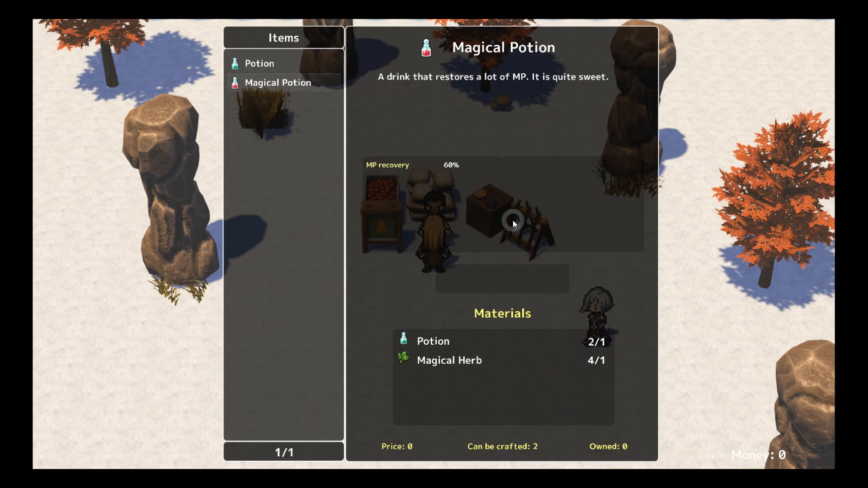
{"action": "key", "text": "Return"}
{"action": "key", "text": "Return"}
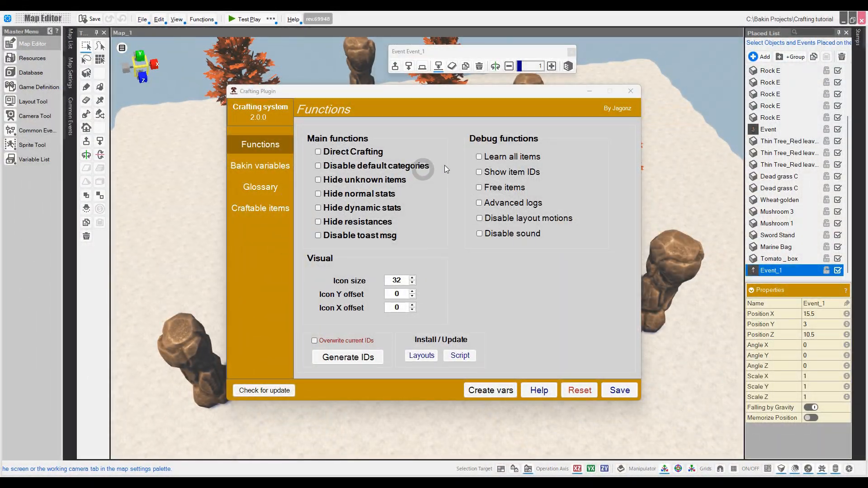
Step: Turn on Direct Crafting and save the Crafting Plugin settings
{"action": "left_click", "coordinate": [348, 151]}
{"action": "left_click", "coordinate": [618, 390]}
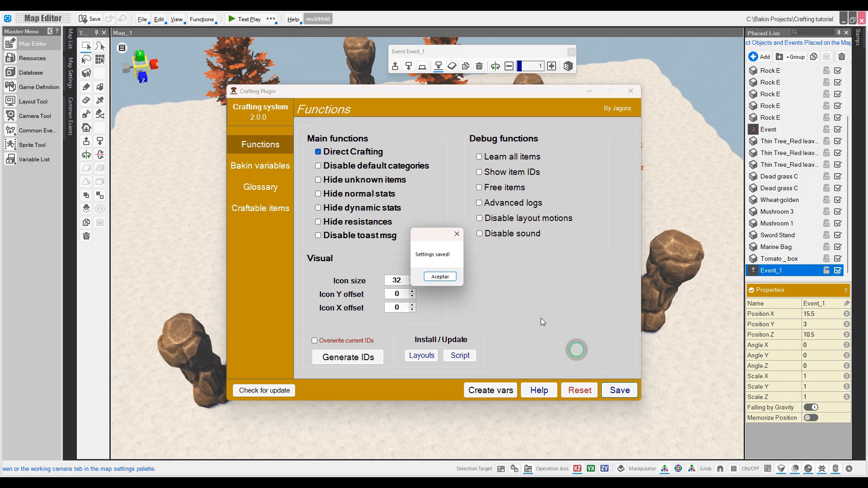
{"action": "left_click", "coordinate": [436, 275]}
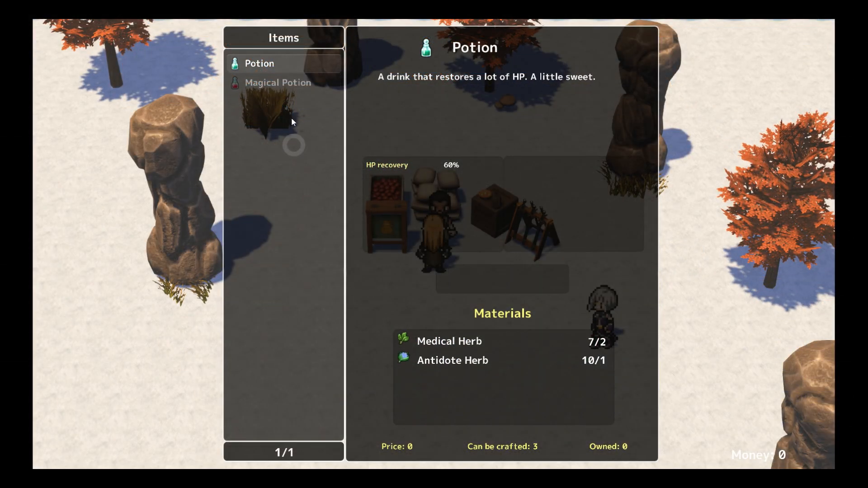
Step: In the test play, craft a Potion and then a Magical Potion
{"action": "left_click", "coordinate": [276, 64]}
{"action": "left_click", "coordinate": [470, 221]}
{"action": "key", "text": "Down"}
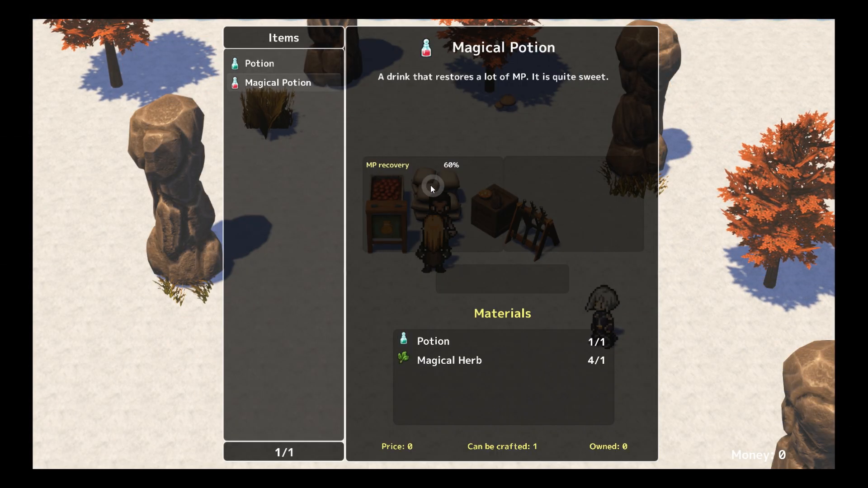
{"action": "key", "text": "Up"}
{"action": "key", "text": "Down"}
{"action": "key", "text": "Return"}
{"action": "left_click", "coordinate": [455, 223]}
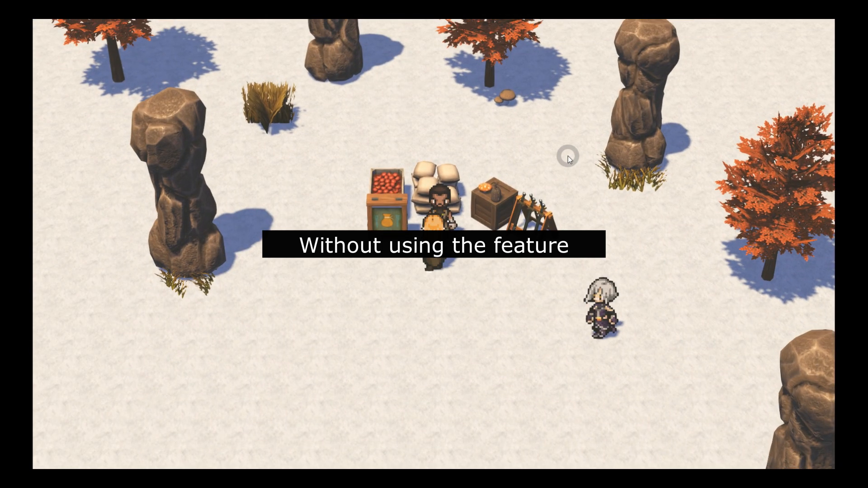
Step: At the merchant, cycle the crafting categories through to Weapons
{"action": "left_click", "coordinate": [567, 156]}
{"action": "key", "text": "Right"}
{"action": "key", "text": "Right"}
{"action": "key", "text": "Right"}
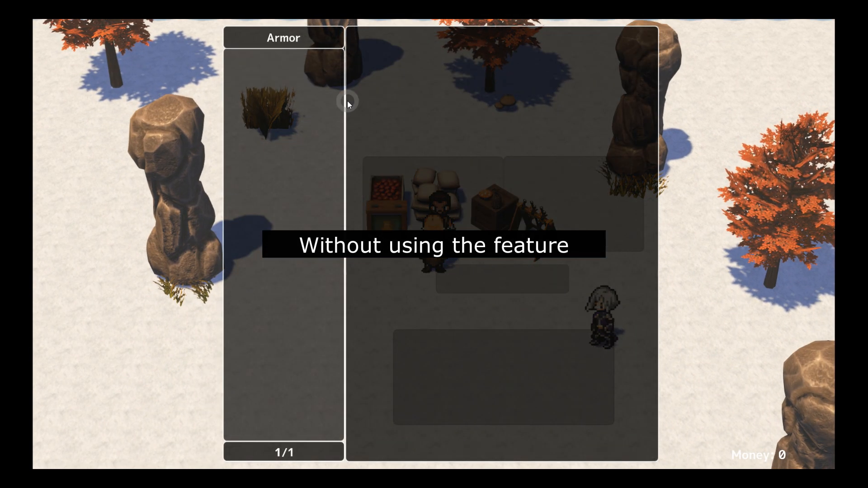
{"action": "key", "text": "Right"}
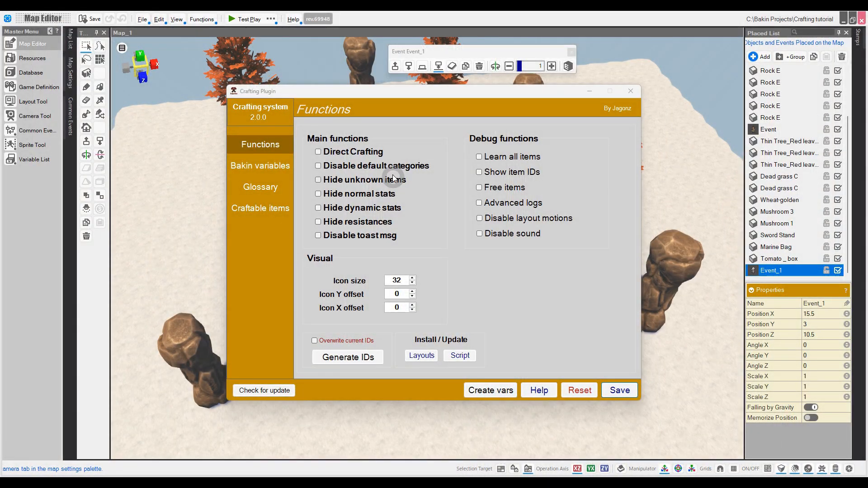
Step: Toggle the Disable default categories option and save the plugin settings
{"action": "left_click", "coordinate": [392, 168]}
{"action": "left_click", "coordinate": [617, 388]}
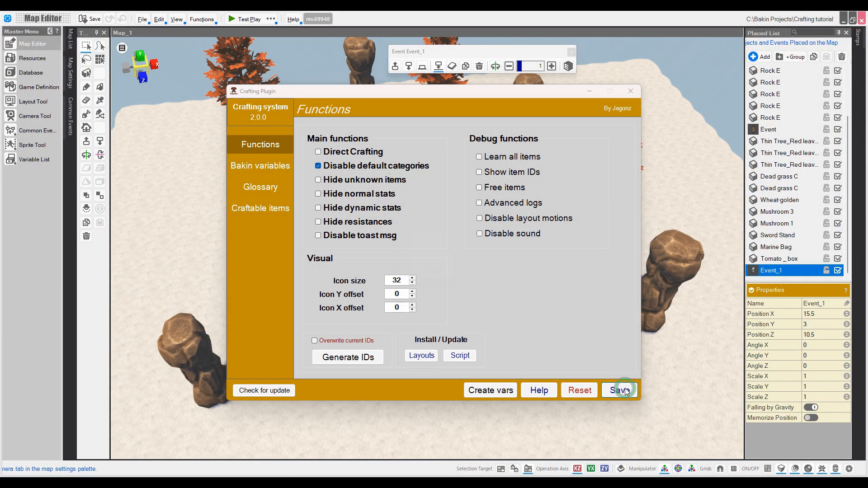
{"action": "left_click", "coordinate": [440, 276]}
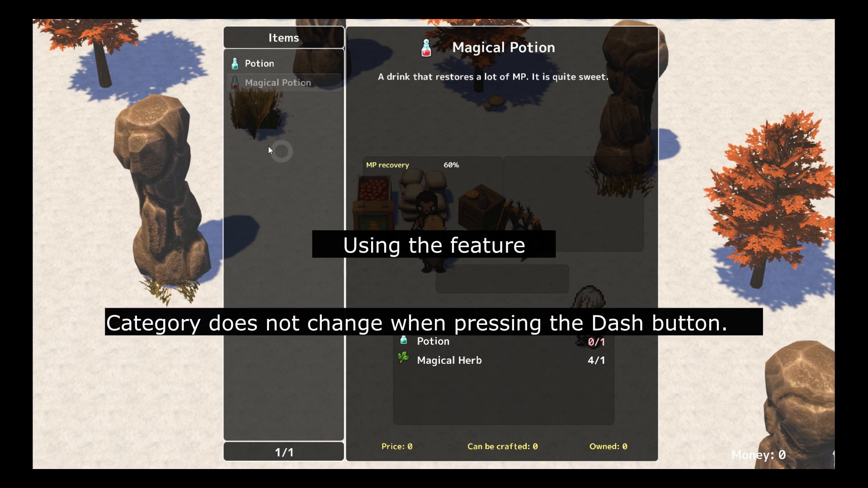
Step: In the crafting menu, select Potion and switch between the Weapons and Items categories
{"action": "key", "text": "shift+Up"}
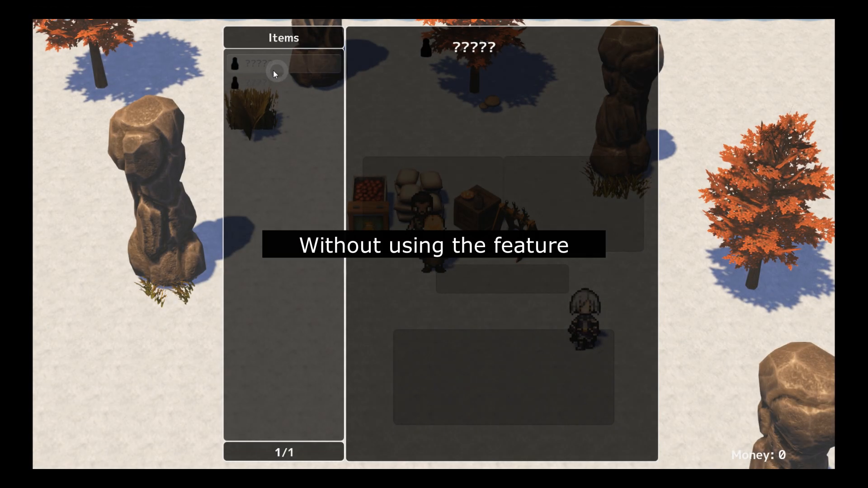
{"action": "key", "text": "Right"}
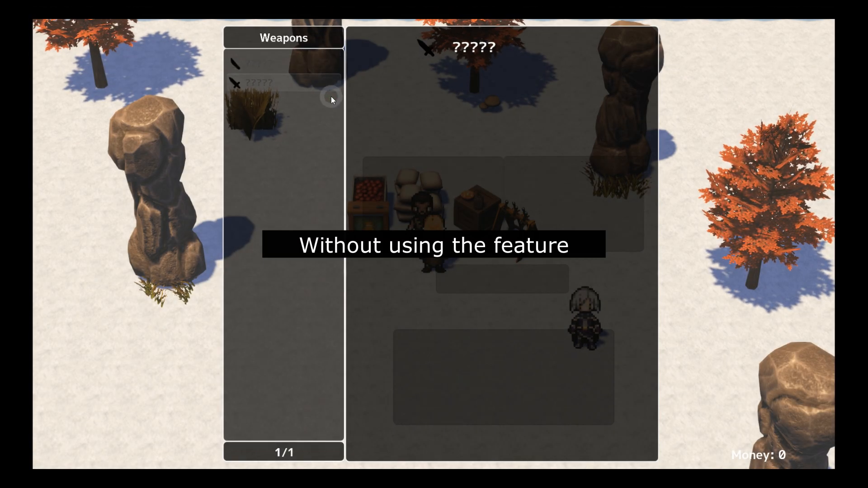
{"action": "key", "text": "Left"}
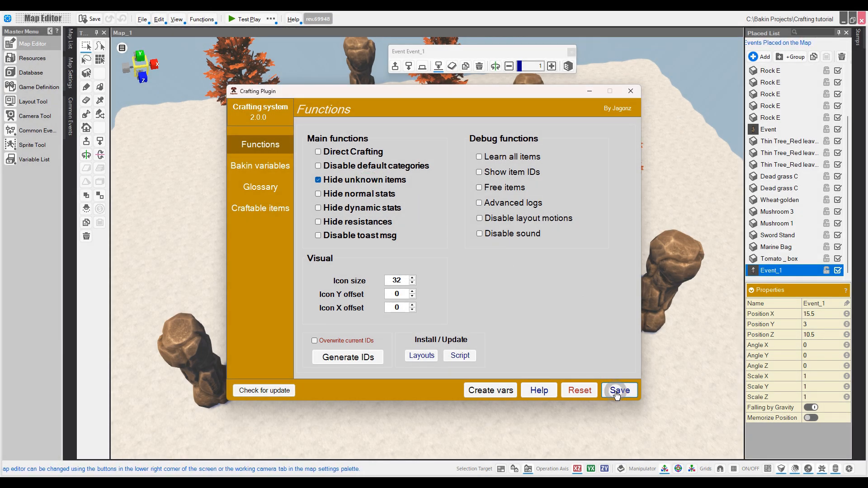
Step: Save the Hide unknown items setting and test it in game by browsing the Knife and The Spirit Sword weapons
{"action": "left_click", "coordinate": [618, 389]}
{"action": "left_click", "coordinate": [429, 280]}
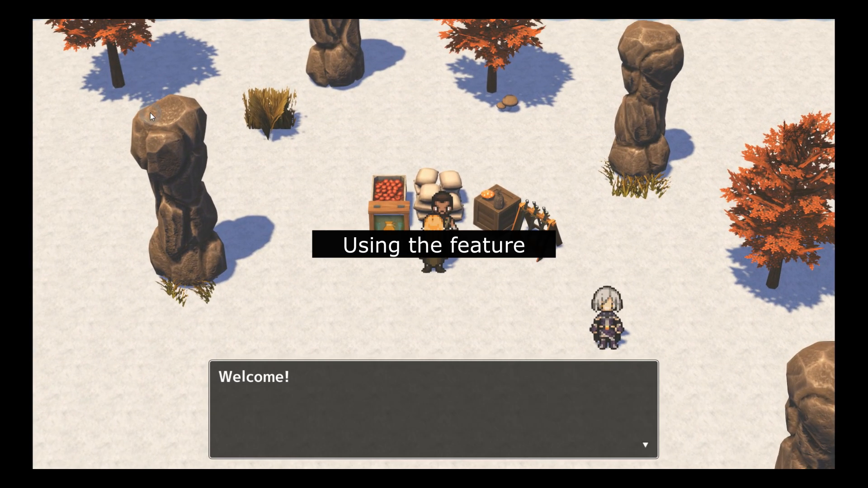
{"action": "key", "text": "Return"}
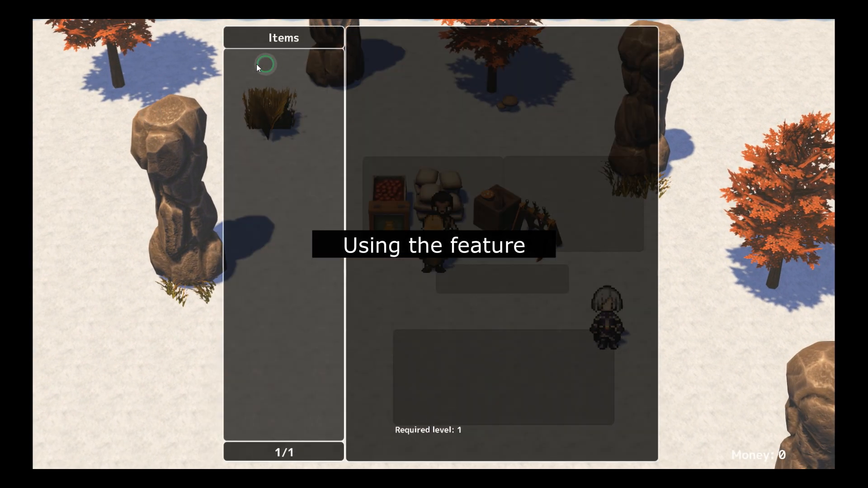
{"action": "key", "text": "Right"}
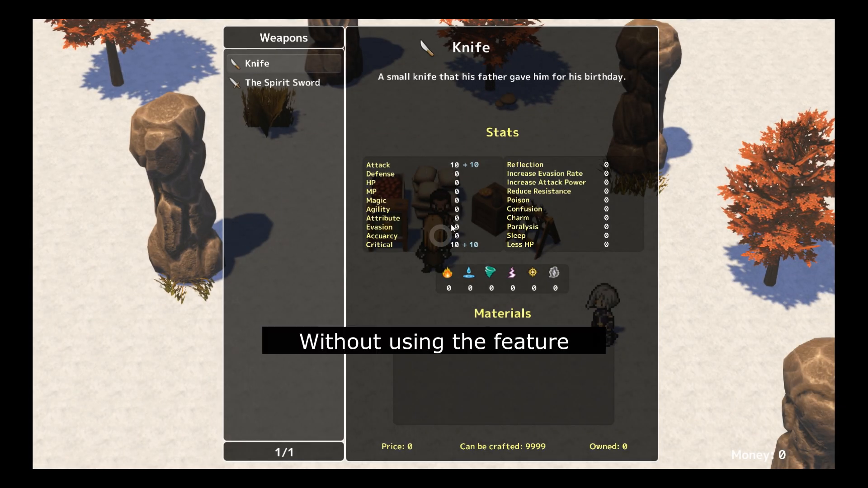
{"action": "key", "text": "Down"}
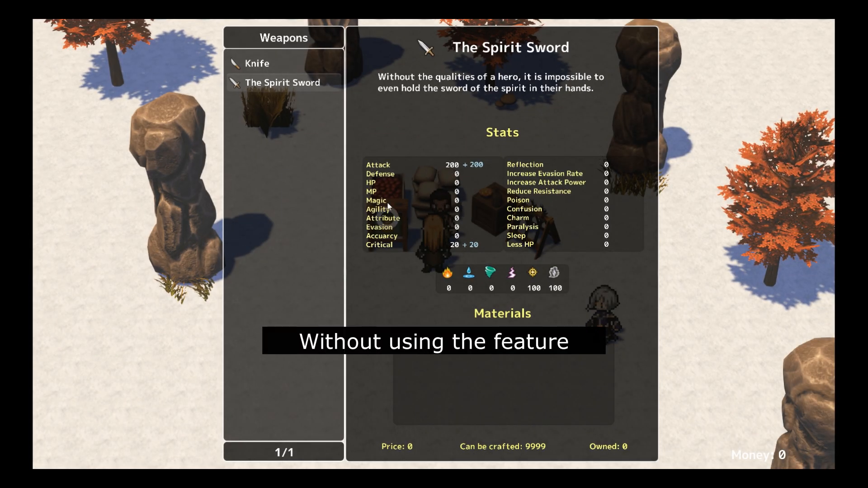
{"action": "key", "text": "Up"}
{"action": "key", "text": "Down"}
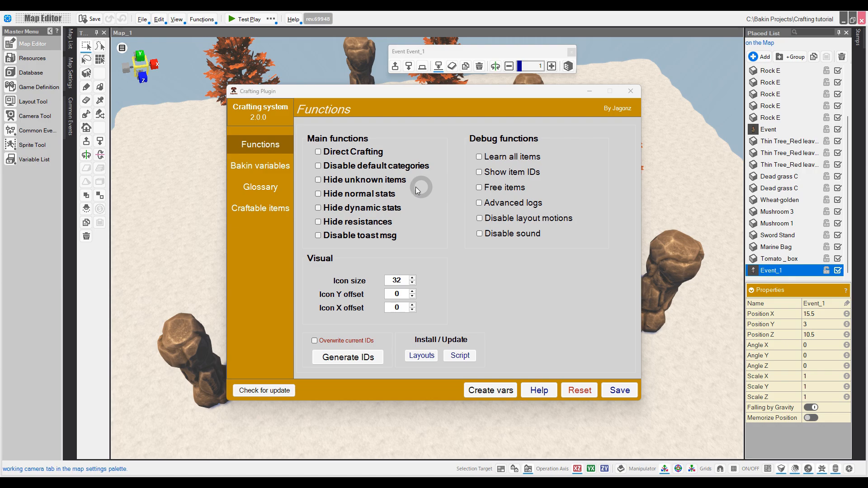
Step: Save the plugin settings and compare the Knife and The Spirit Sword details in game
{"action": "left_click", "coordinate": [619, 390]}
{"action": "left_click", "coordinate": [452, 270]}
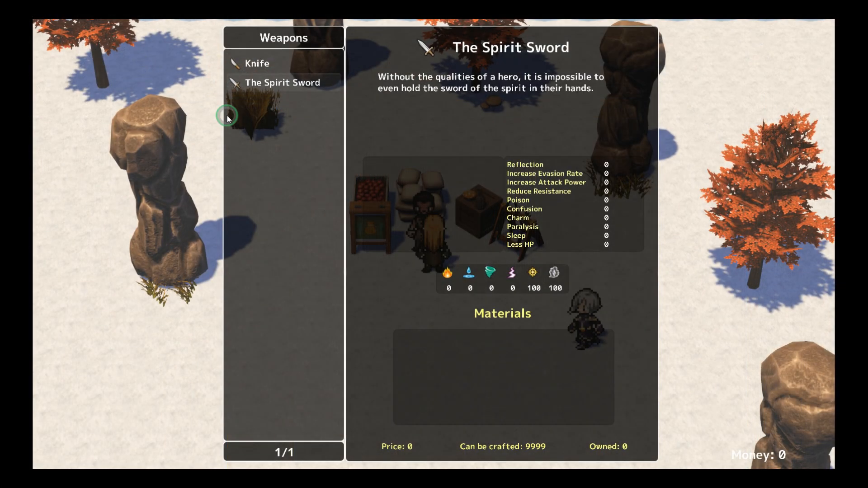
{"action": "key", "text": "Up"}
{"action": "key", "text": "Down"}
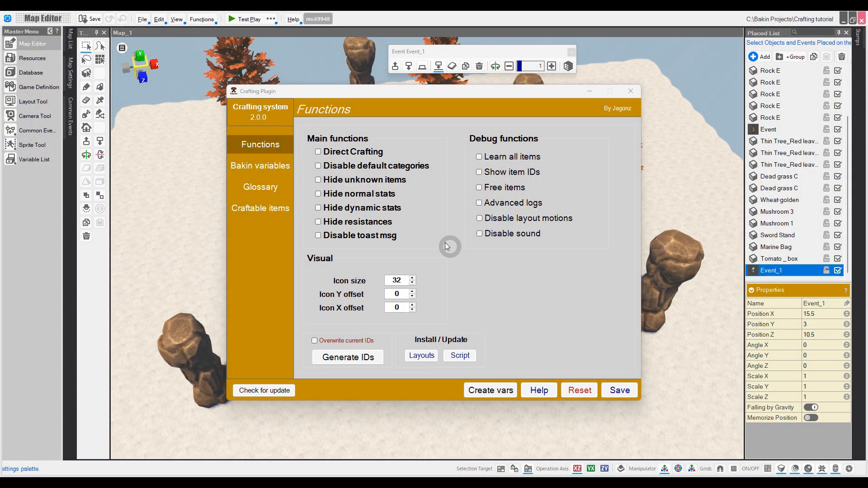
{"action": "key", "text": "Return"}
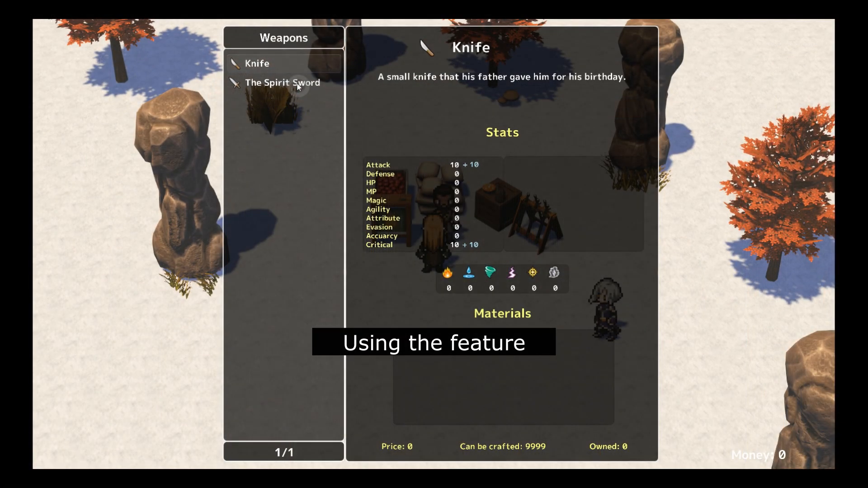
{"action": "key", "text": "Down"}
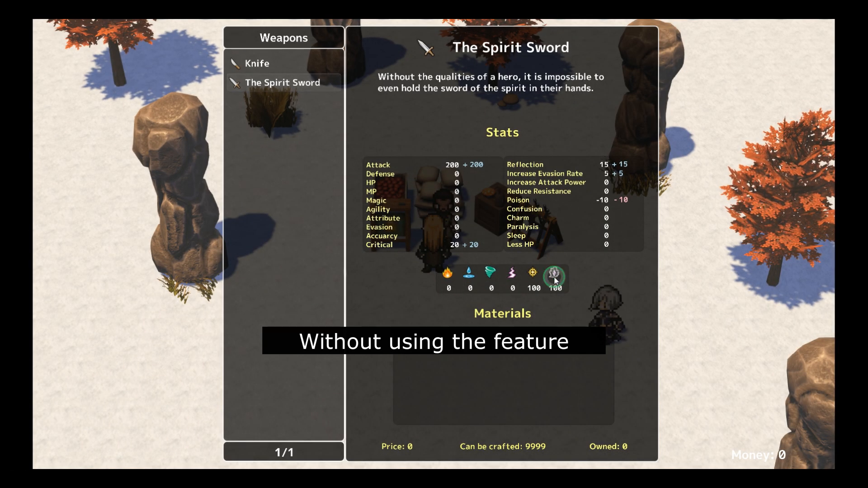
{"action": "key", "text": "Up"}
{"action": "key", "text": "Down"}
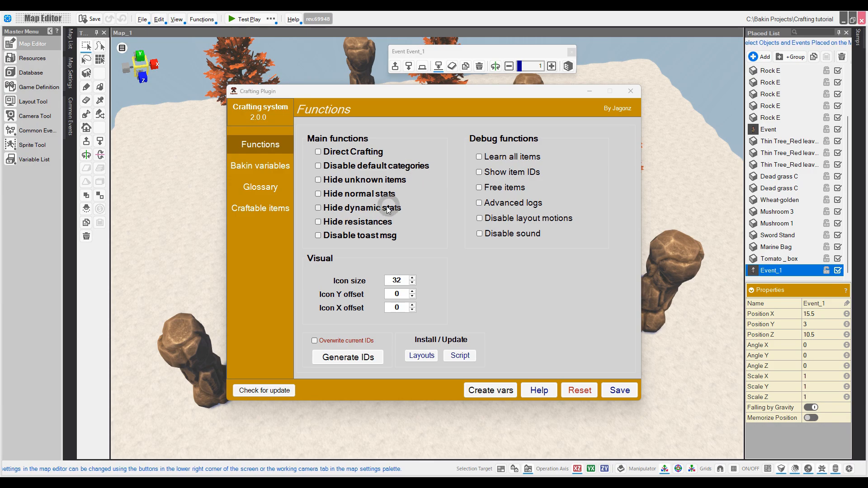
Step: Turn on hiding resistances, close the Crafting Plugin, and bring up the Layout Tool
{"action": "left_click", "coordinate": [338, 222]}
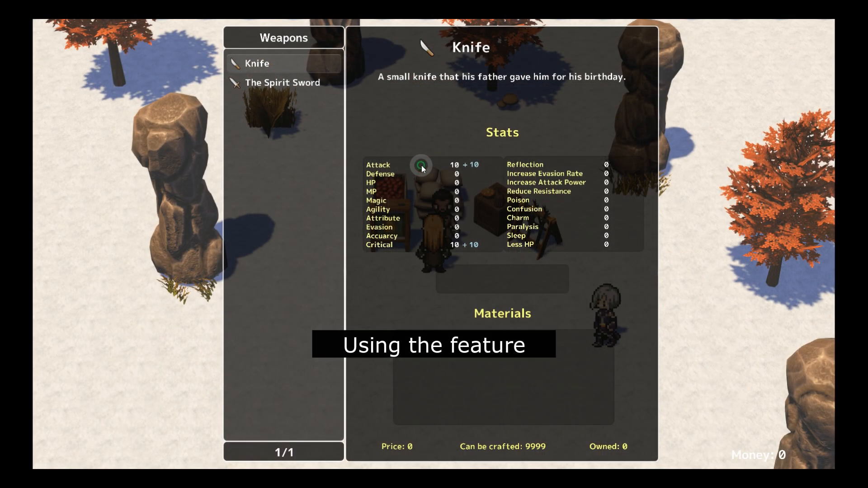
{"action": "key", "text": "Down"}
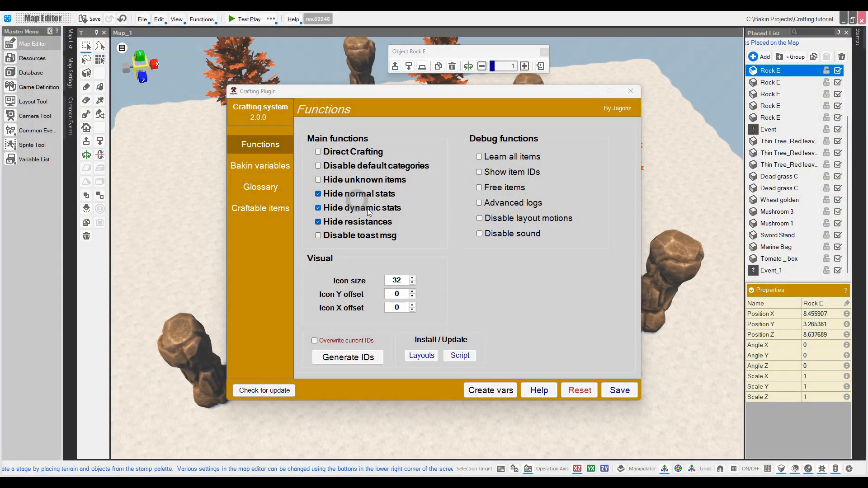
{"action": "left_click", "coordinate": [623, 96]}
{"action": "left_click", "coordinate": [33, 101]}
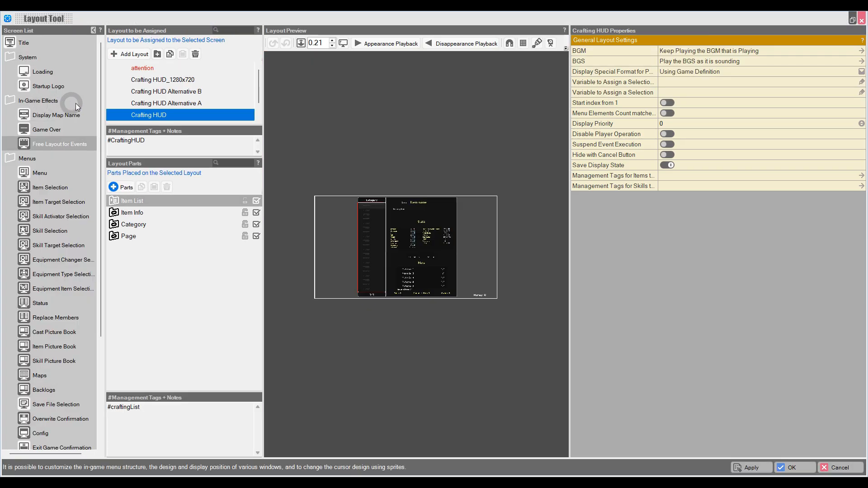
Step: Hide the Resistance icons, Normal Stats Container and Dynamic Stats Container parts of Crafting HUD and apply
{"action": "left_click", "coordinate": [391, 248]}
{"action": "left_click", "coordinate": [167, 333]}
{"action": "left_click", "coordinate": [163, 342]}
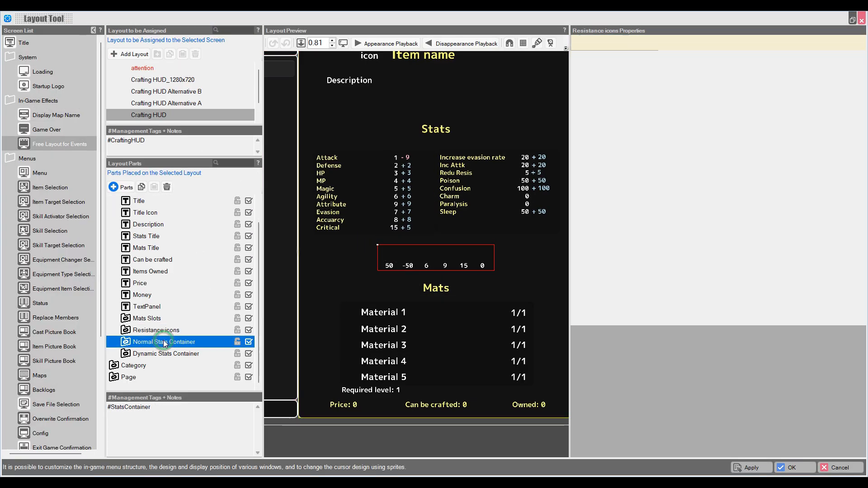
{"action": "left_click", "coordinate": [171, 330]}
{"action": "left_click", "coordinate": [182, 343]}
{"action": "left_click", "coordinate": [248, 354]}
{"action": "left_click", "coordinate": [249, 342]}
{"action": "left_click", "coordinate": [249, 330]}
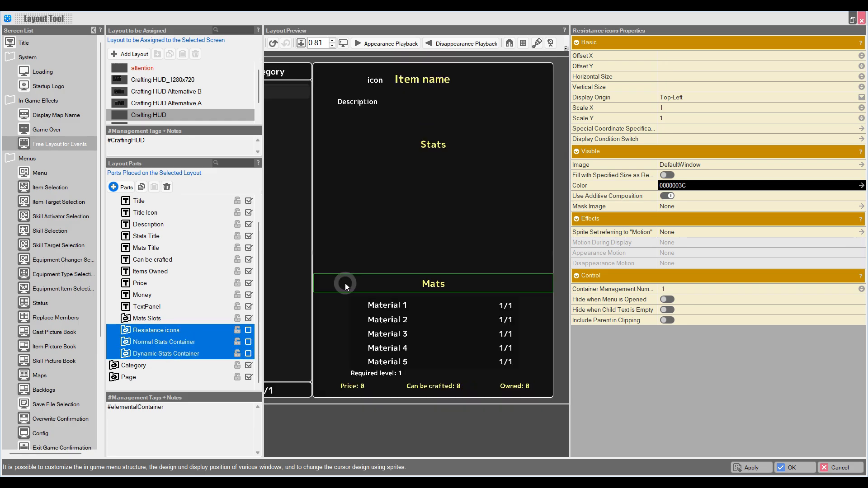
{"action": "scroll", "coordinate": [345, 283], "scroll_direction": "down", "scroll_amount": 4}
{"action": "left_click", "coordinate": [758, 468]}
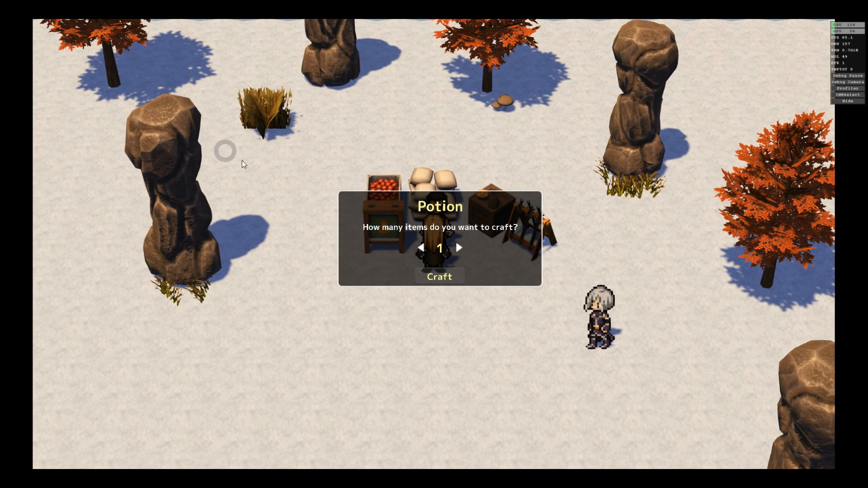
Step: Craft two Potions in game to test, then save the Crafting Plugin settings
{"action": "left_click", "coordinate": [478, 215]}
{"action": "left_click", "coordinate": [411, 212]}
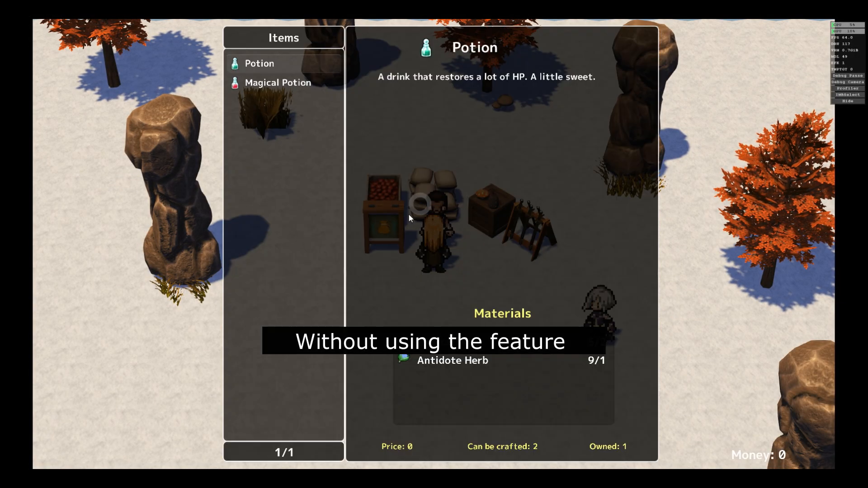
{"action": "left_click", "coordinate": [436, 245]}
{"action": "left_click", "coordinate": [447, 226]}
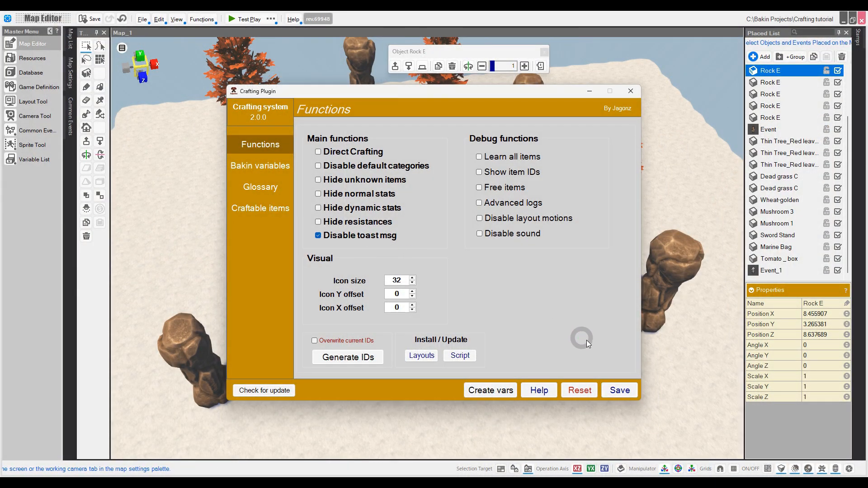
{"action": "left_click", "coordinate": [620, 390]}
Step: Craft a Potion in game, then set icon size 64, icon X offset -12, and tick Overwrite current IDs
{"action": "left_click", "coordinate": [433, 273]}
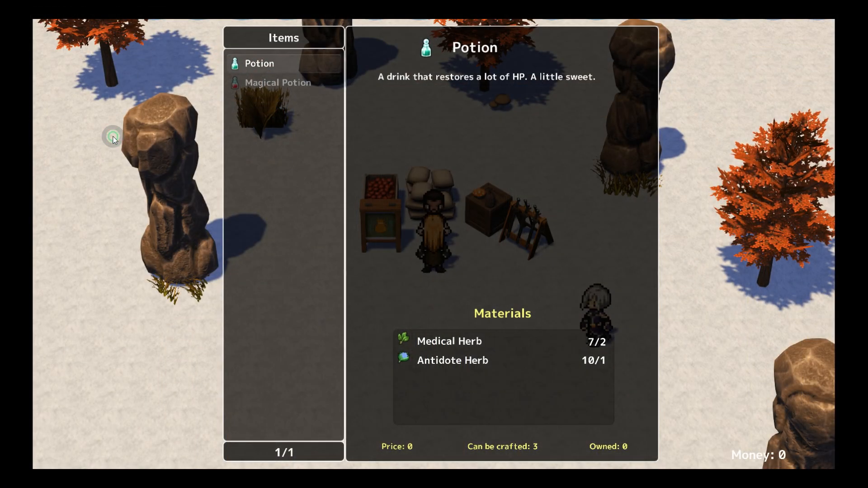
{"action": "left_click", "coordinate": [113, 136]}
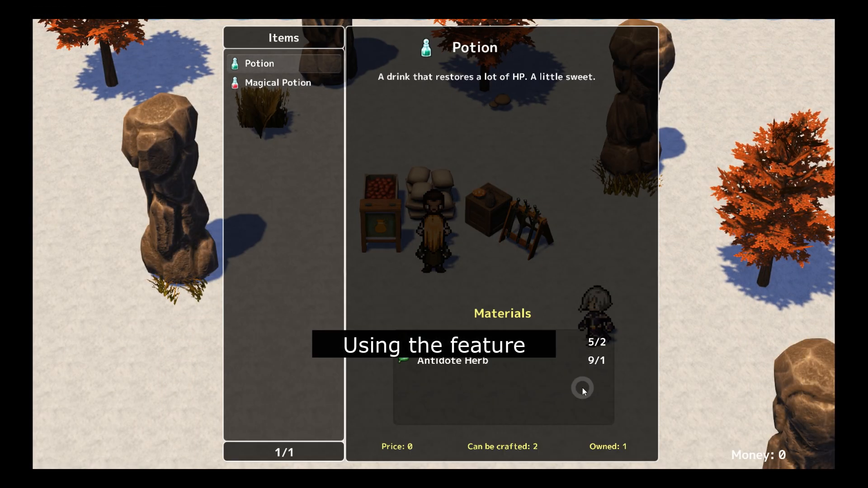
{"action": "left_click", "coordinate": [536, 313]}
{"action": "key", "text": "Return"}
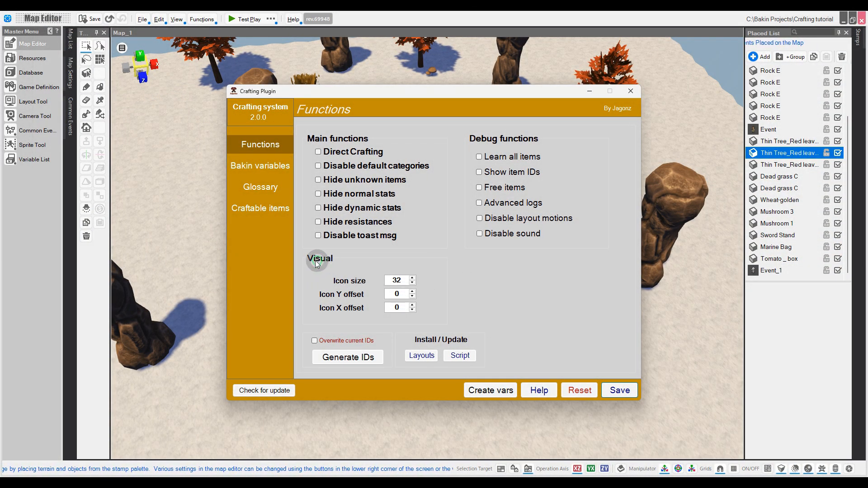
{"action": "double_click", "coordinate": [397, 281]}
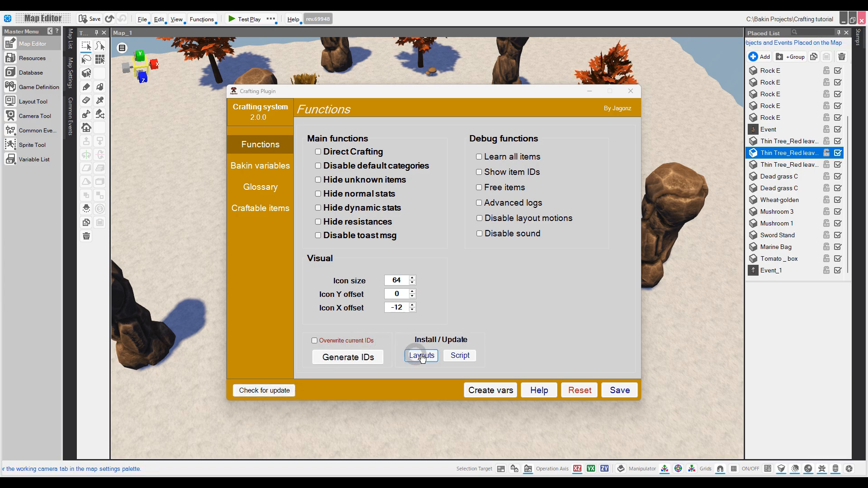
{"action": "left_click", "coordinate": [354, 343]}
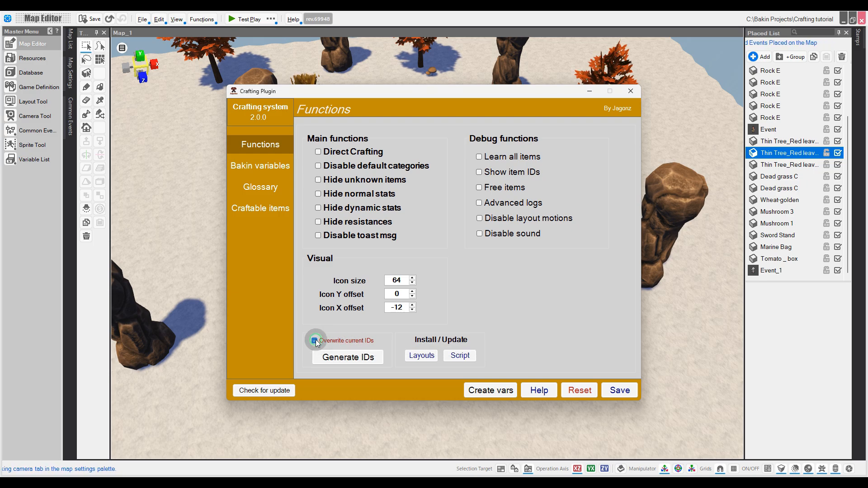
Step: Turn Overwrite current IDs back off and generate IDs for all items
{"action": "left_click", "coordinate": [344, 342]}
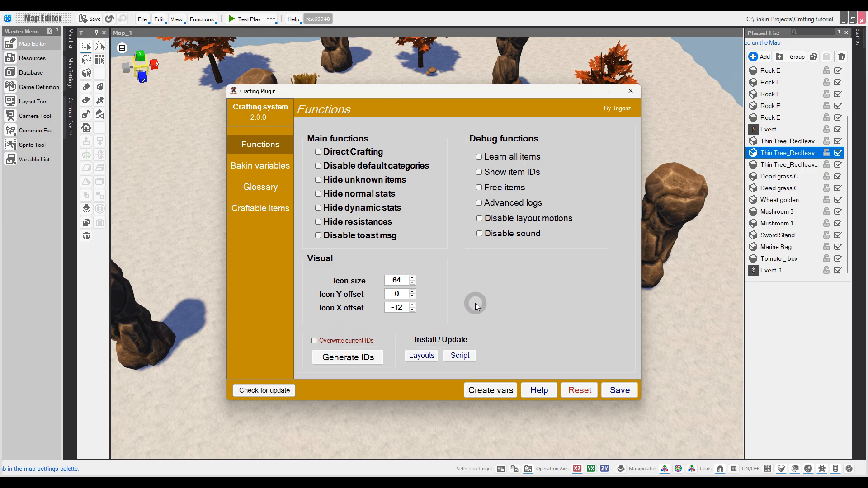
{"action": "left_click", "coordinate": [349, 362]}
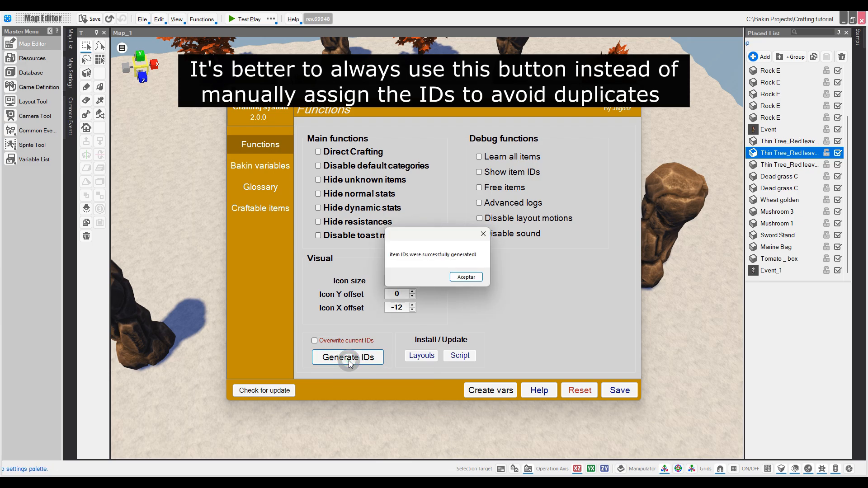
{"action": "left_click", "coordinate": [465, 277]}
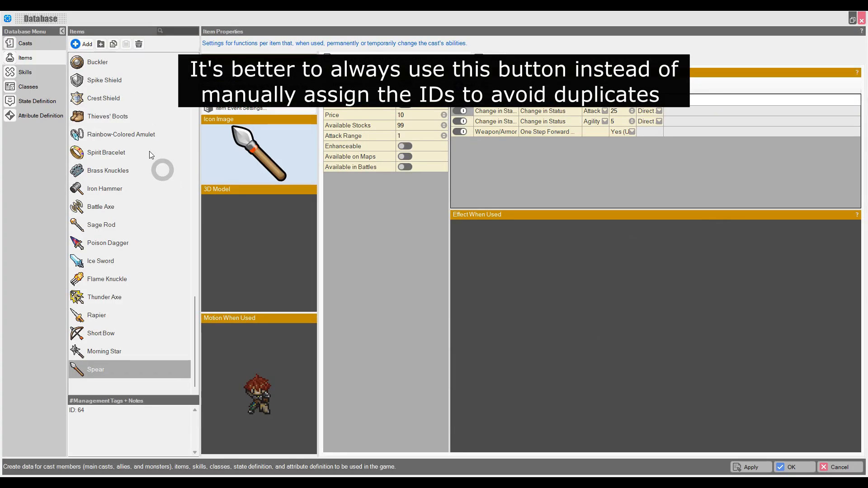
Step: Give the new ANIMAL! item a sheep icon from the BasicSet Icons folder and apply the database changes
{"action": "left_click", "coordinate": [254, 163]}
{"action": "left_click", "coordinate": [183, 178]}
{"action": "left_click", "coordinate": [182, 167]}
{"action": "left_click", "coordinate": [194, 177]}
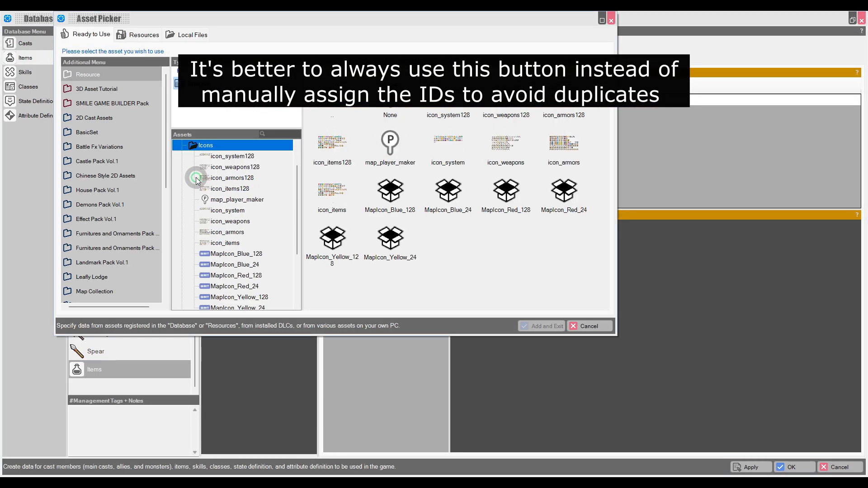
{"action": "left_click", "coordinate": [215, 157]}
{"action": "double_click", "coordinate": [351, 105]}
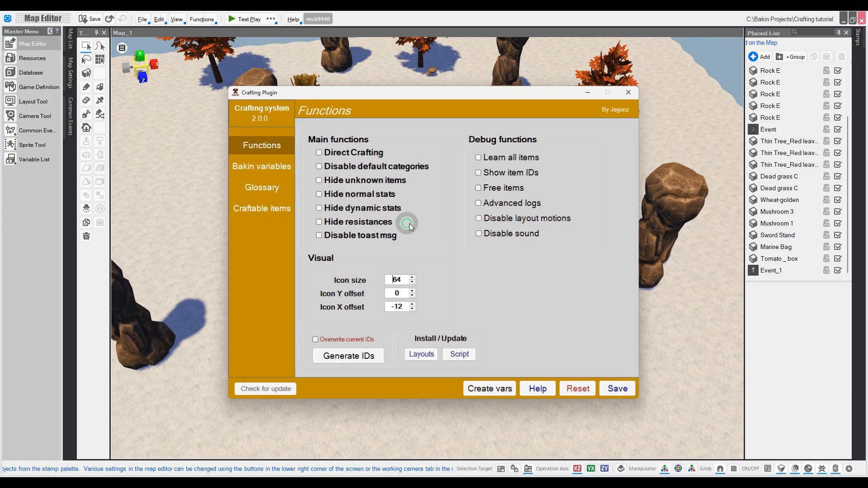
{"action": "left_click", "coordinate": [361, 359]}
Step: Regenerate the crafting item IDs and save the Crafting Plugin settings
{"action": "left_click", "coordinate": [465, 274]}
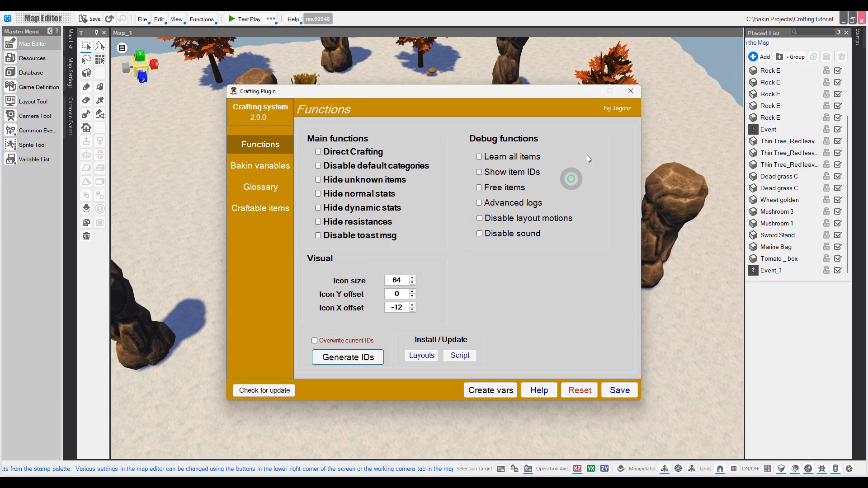
{"action": "left_click", "coordinate": [620, 390]}
{"action": "left_click", "coordinate": [451, 276]}
{"action": "left_click", "coordinate": [638, 93]}
{"action": "left_click", "coordinate": [31, 73]}
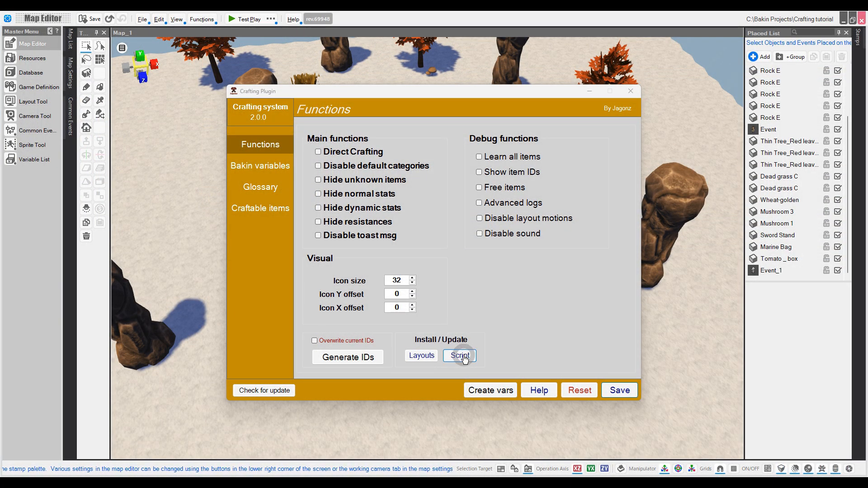
Step: Install the default crafting layouts under Install/Update, confirming the overwrite warning
{"action": "left_click", "coordinate": [424, 360]}
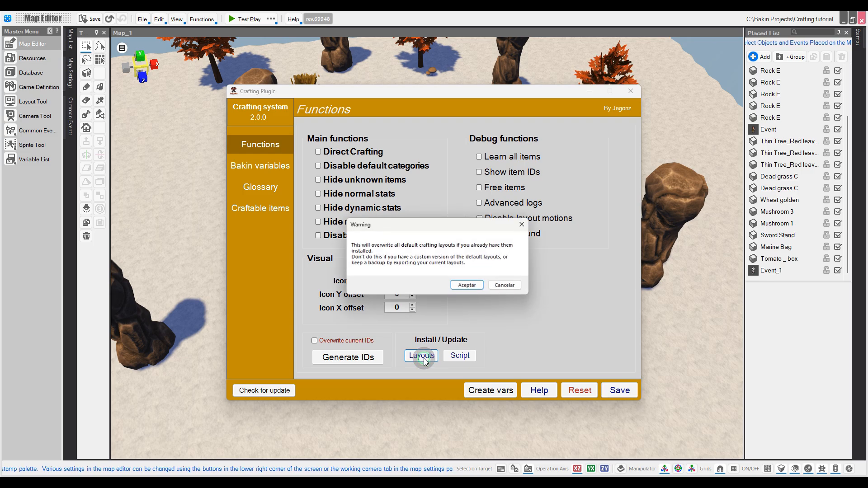
{"action": "left_click", "coordinate": [470, 286]}
{"action": "left_click", "coordinate": [460, 277]}
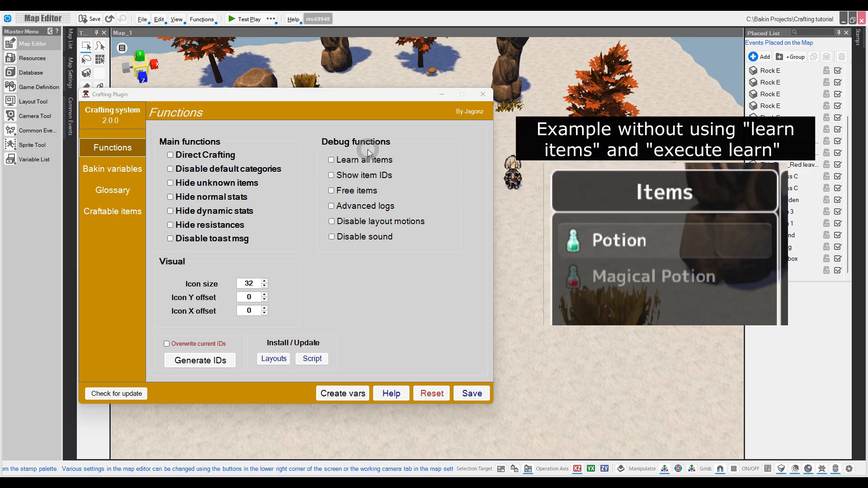
Step: Try the debug toggles: Learn all items, Show item IDs, Free items, advanced logging, layout animations and crafting sounds
{"action": "left_click", "coordinate": [338, 161]}
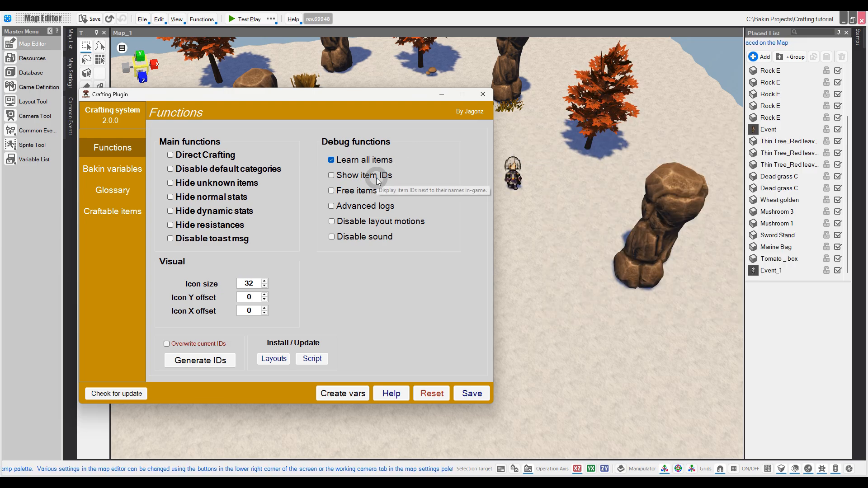
{"action": "left_click", "coordinate": [349, 175]}
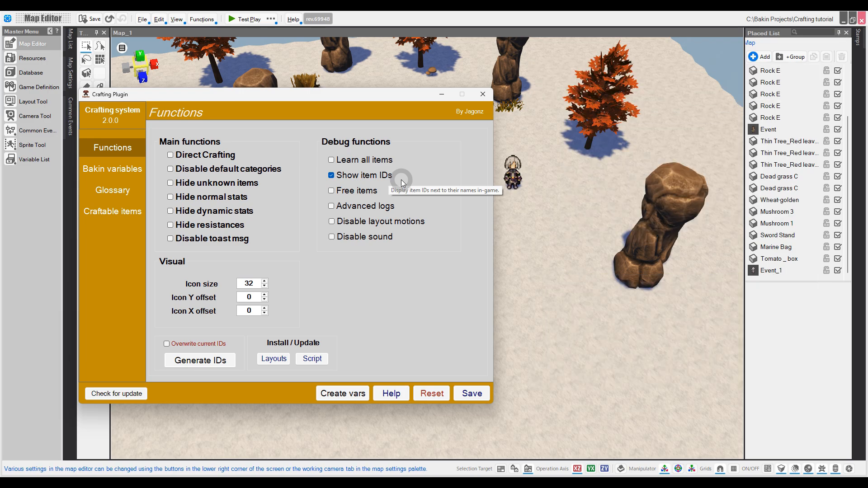
{"action": "left_click", "coordinate": [401, 180]}
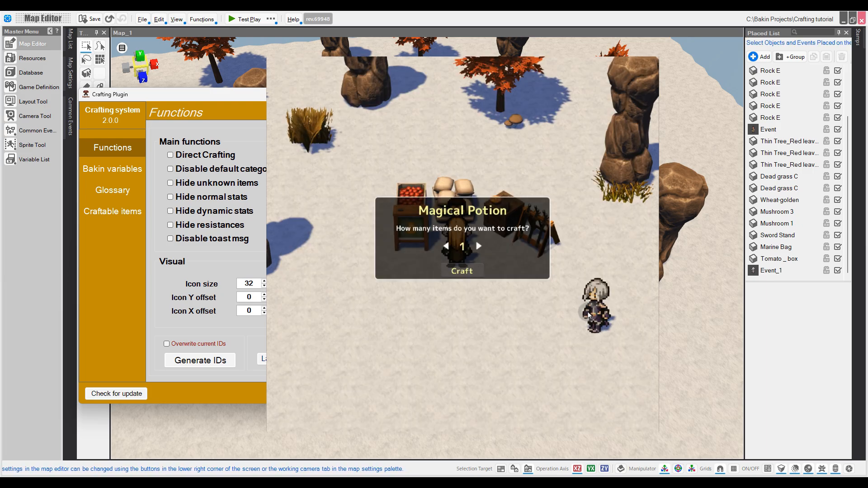
{"action": "left_click", "coordinate": [373, 193]}
{"action": "left_click", "coordinate": [380, 207]}
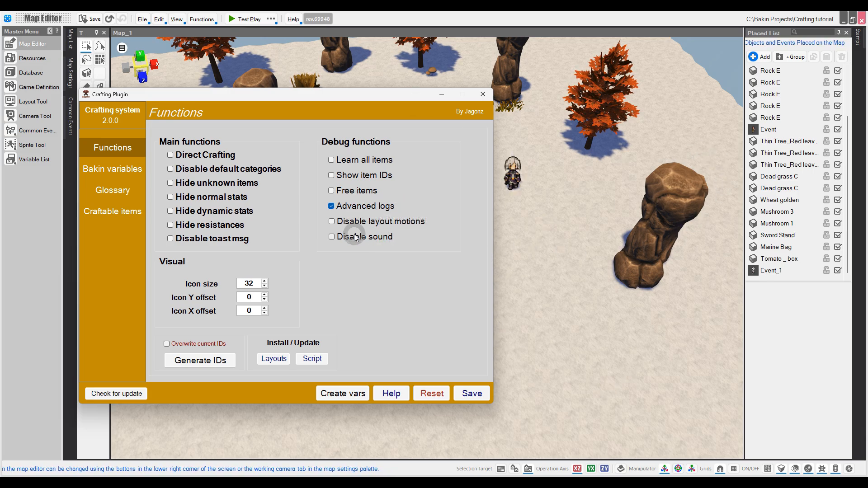
{"action": "left_click", "coordinate": [371, 208]}
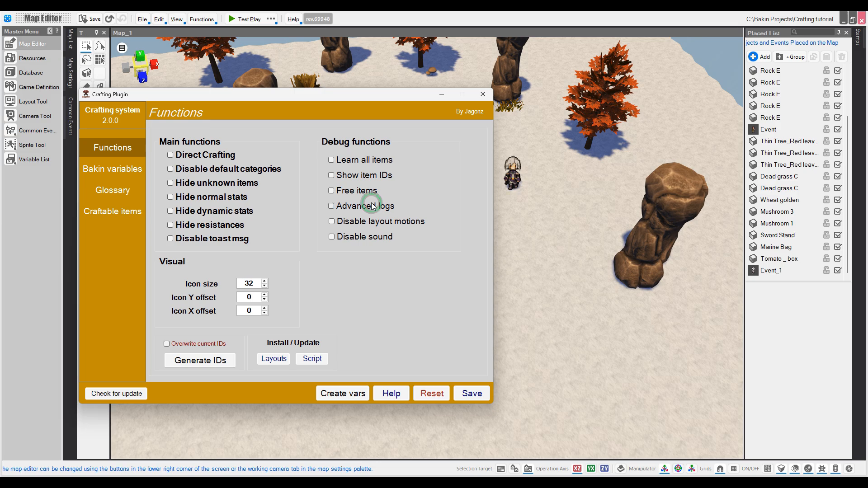
{"action": "left_click", "coordinate": [354, 222]}
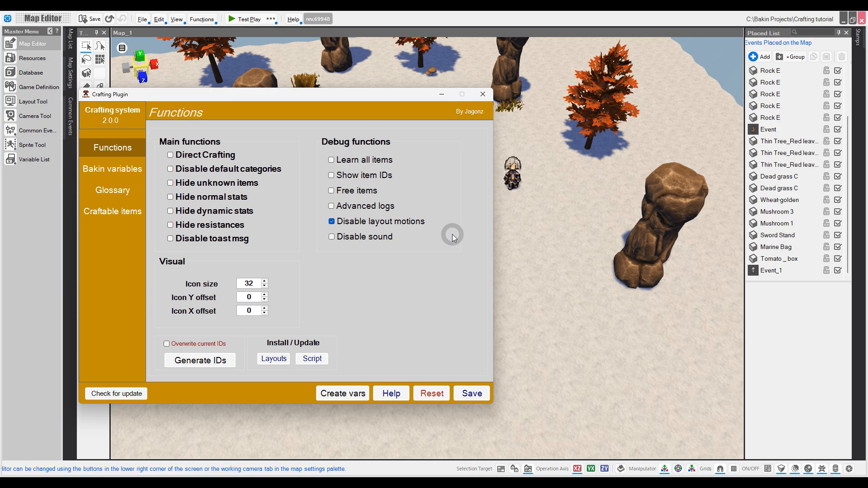
{"action": "left_click", "coordinate": [423, 224]}
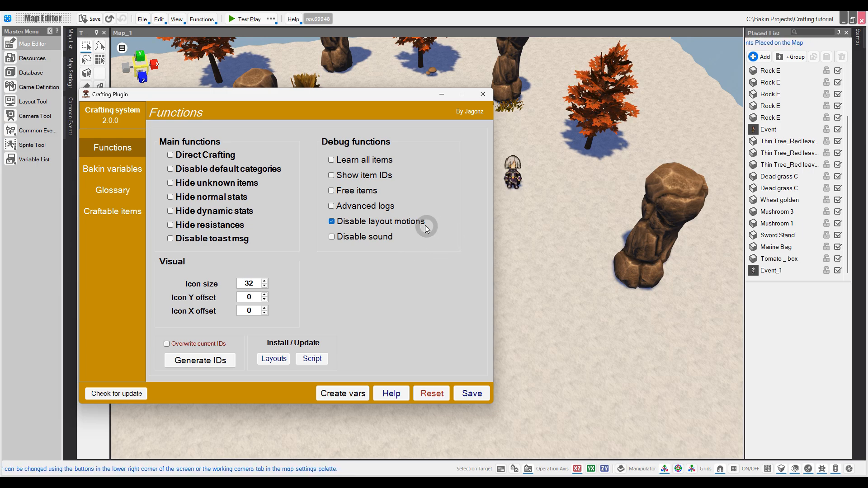
{"action": "left_click", "coordinate": [408, 254]}
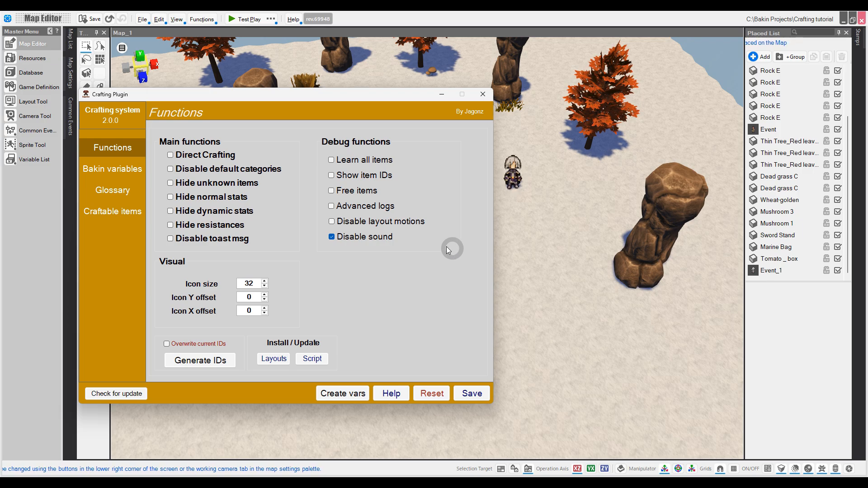
{"action": "left_click", "coordinate": [379, 237]}
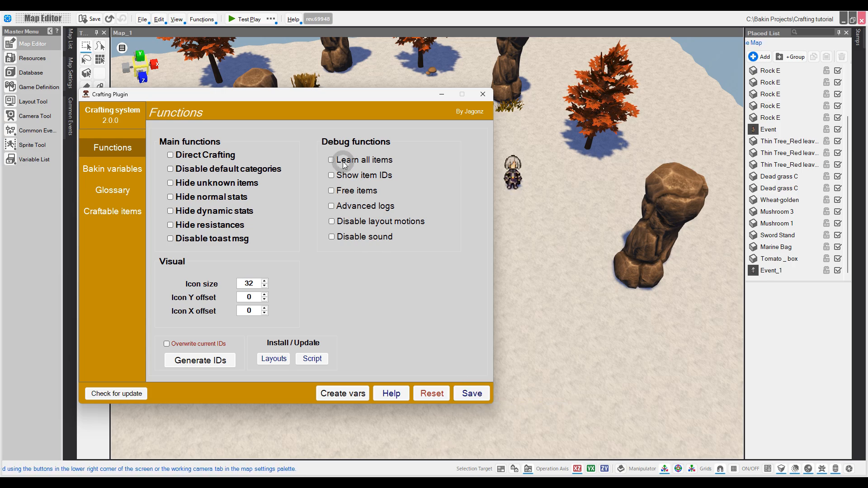
Step: Enable Learn all items and Show item IDs, then save the plugin settings
{"action": "left_click", "coordinate": [331, 160]}
{"action": "left_click", "coordinate": [332, 175]}
{"action": "left_click", "coordinate": [472, 393]}
{"action": "left_click", "coordinate": [437, 275]}
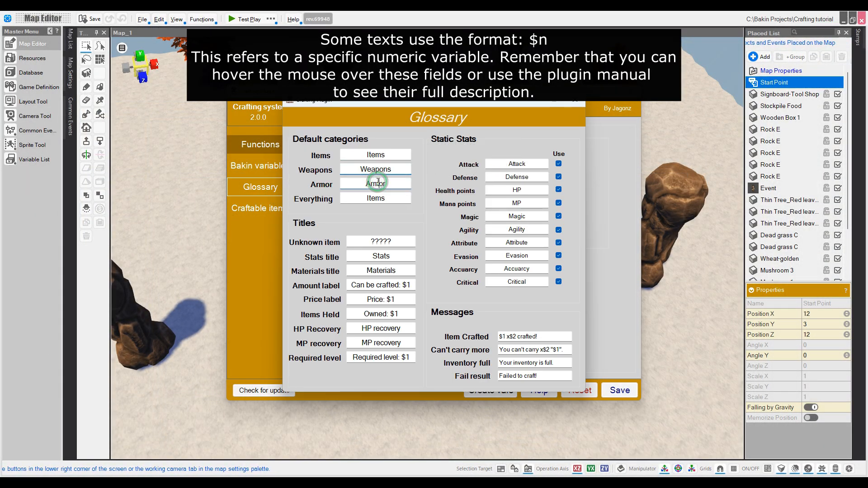
Step: Inspect the Glossary's Stats title, Can't carry more message, Attack label and Items category fields
{"action": "left_click", "coordinate": [383, 255]}
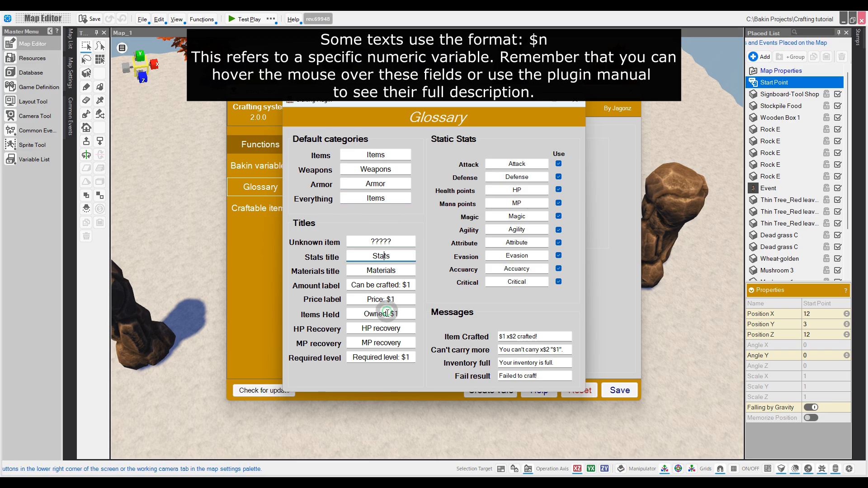
{"action": "left_click_drag", "start_coordinate": [567, 349], "coordinate": [489, 362]}
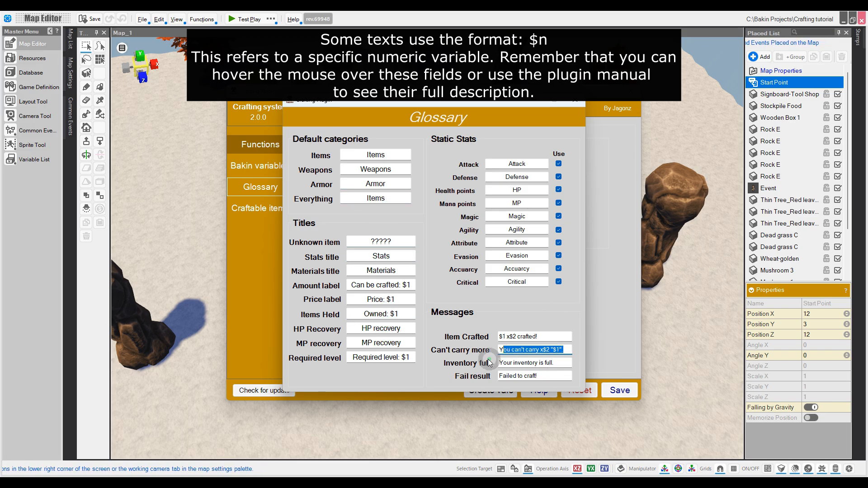
{"action": "left_click_drag", "start_coordinate": [506, 164], "coordinate": [542, 164]}
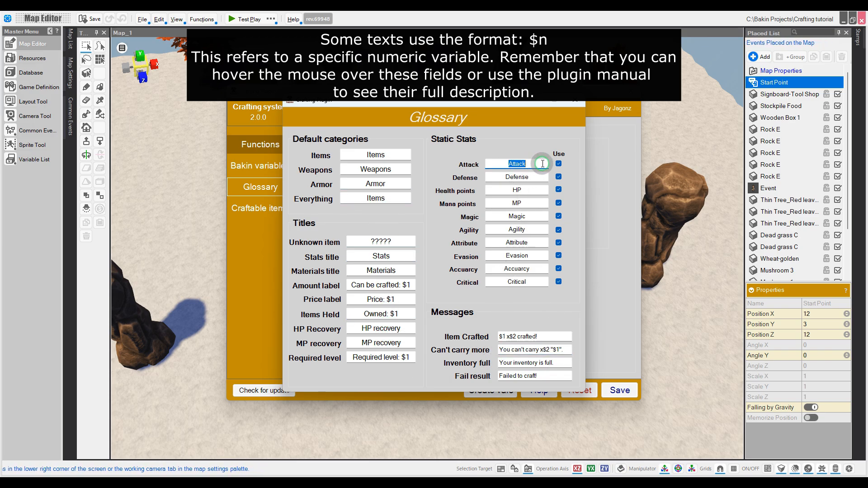
{"action": "left_click", "coordinate": [380, 156]}
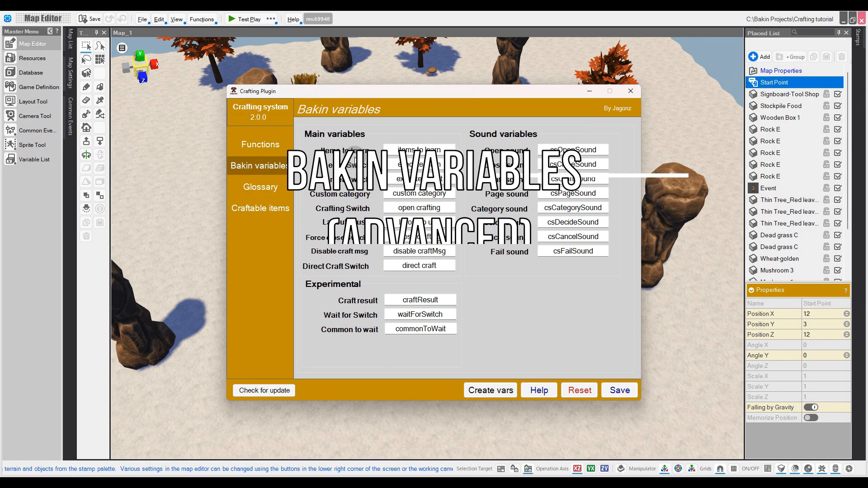
Step: Inspect the Items to learn, Custom category and Direct Craft Switch variable names, moving the window left
{"action": "left_click", "coordinate": [405, 149]}
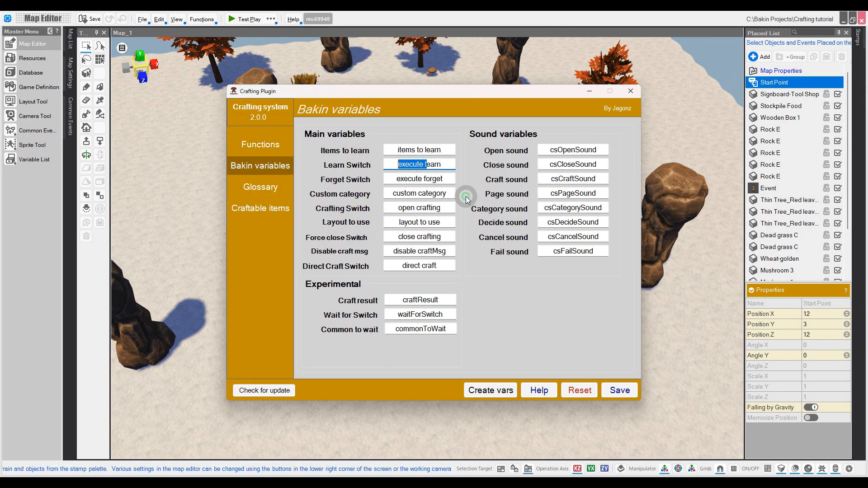
{"action": "left_click", "coordinate": [445, 193]}
{"action": "left_click_drag", "start_coordinate": [419, 93], "coordinate": [321, 91]}
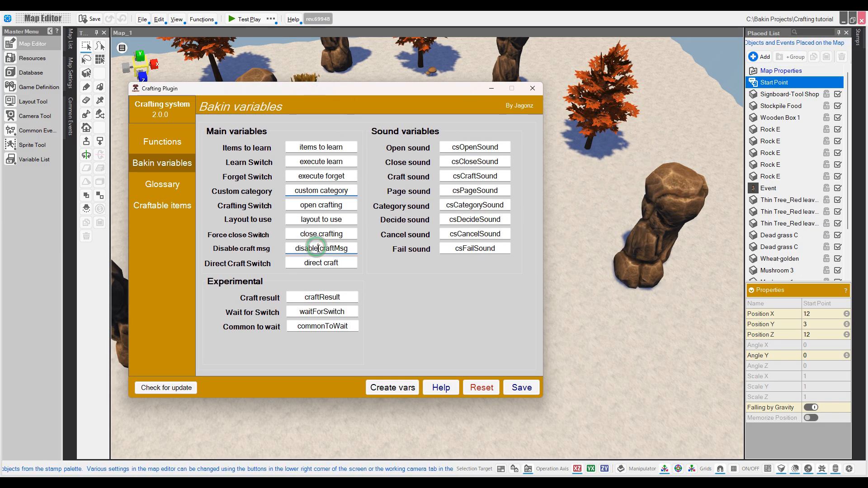
{"action": "left_click", "coordinate": [329, 262]}
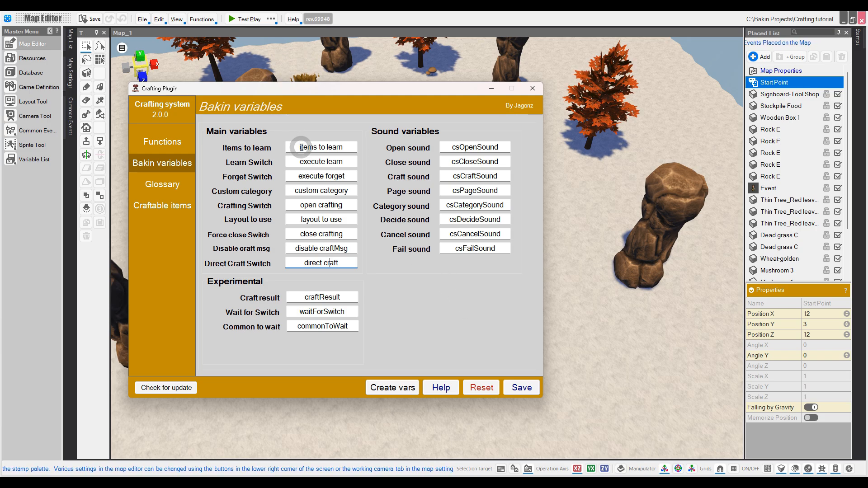
{"action": "mouse_move", "coordinate": [256, 150]}
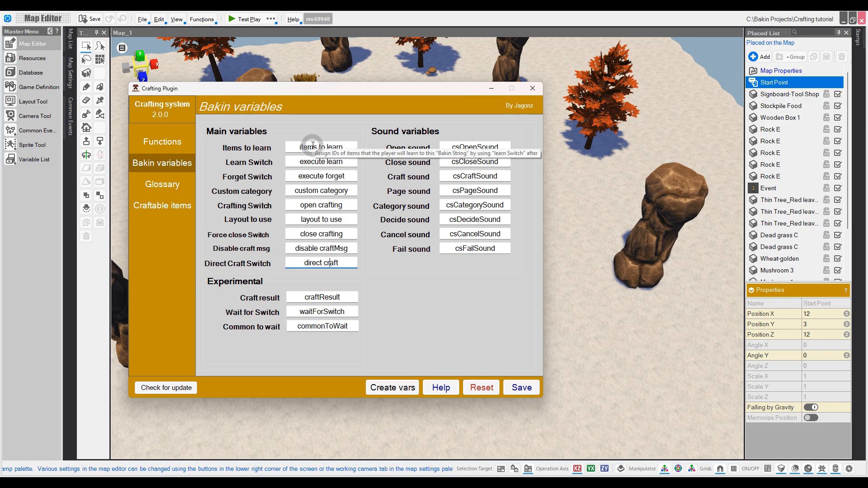
{"action": "mouse_move", "coordinate": [307, 162]}
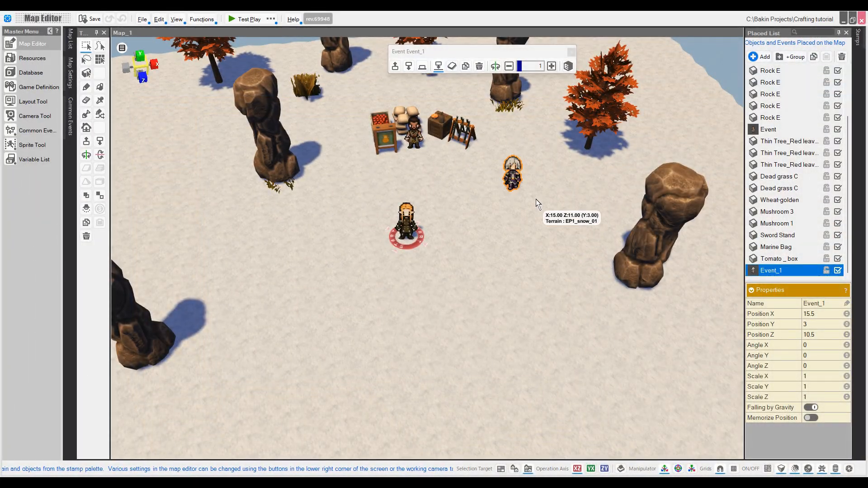
Step: In Event_1, add a command assigning the layout name string to the layout-to-use variable
{"action": "double_click", "coordinate": [512, 174]}
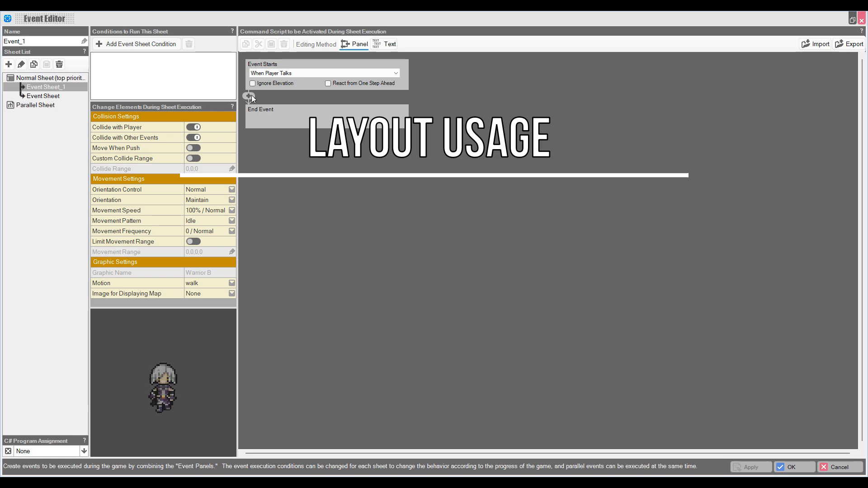
{"action": "left_click", "coordinate": [248, 96]}
{"action": "left_click", "coordinate": [674, 237]}
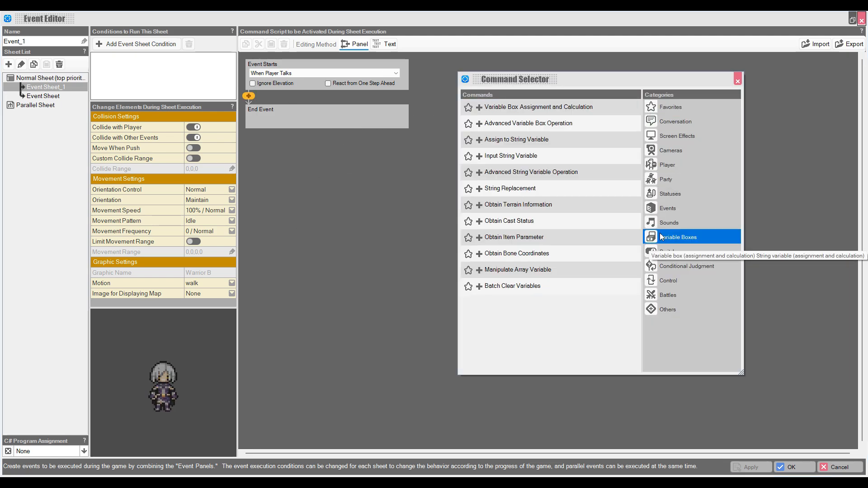
{"action": "double_click", "coordinate": [557, 145]}
{"action": "left_click", "coordinate": [323, 132]}
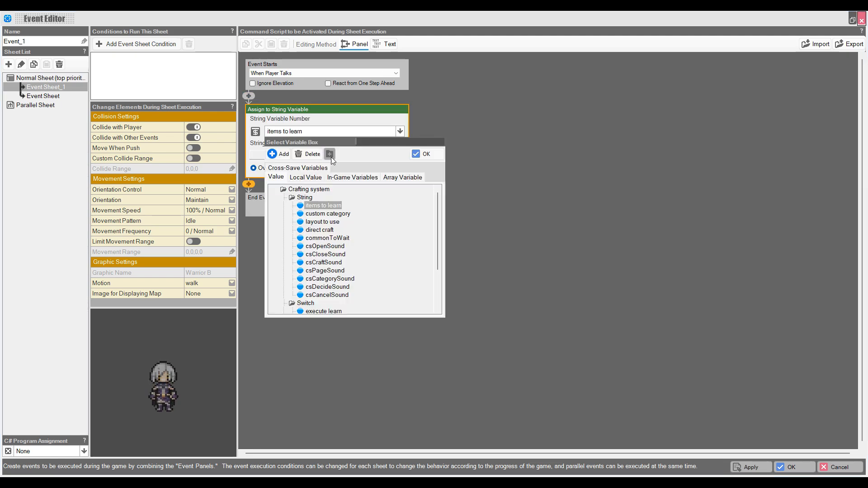
{"action": "double_click", "coordinate": [322, 222]}
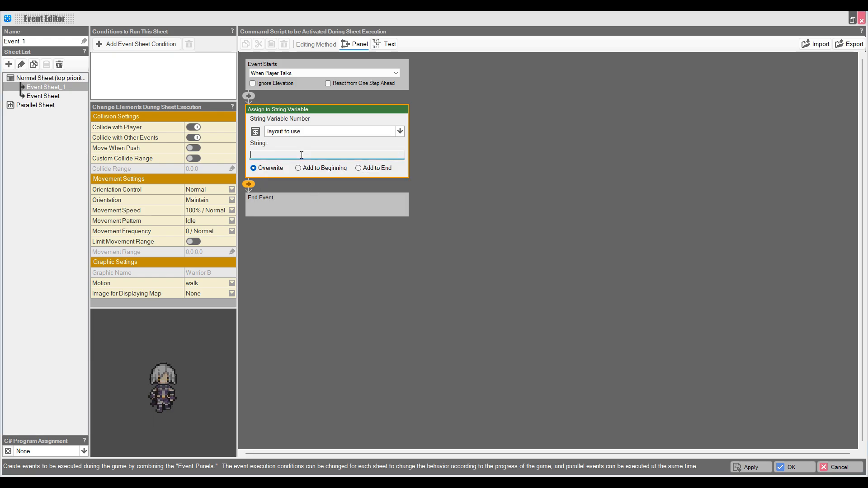
{"action": "left_click", "coordinate": [301, 155]}
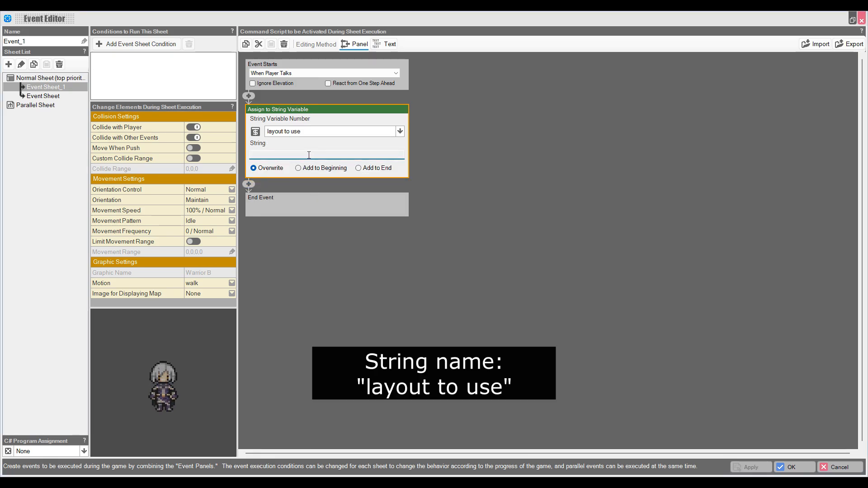
{"action": "left_click_drag", "start_coordinate": [331, 154], "coordinate": [256, 163]}
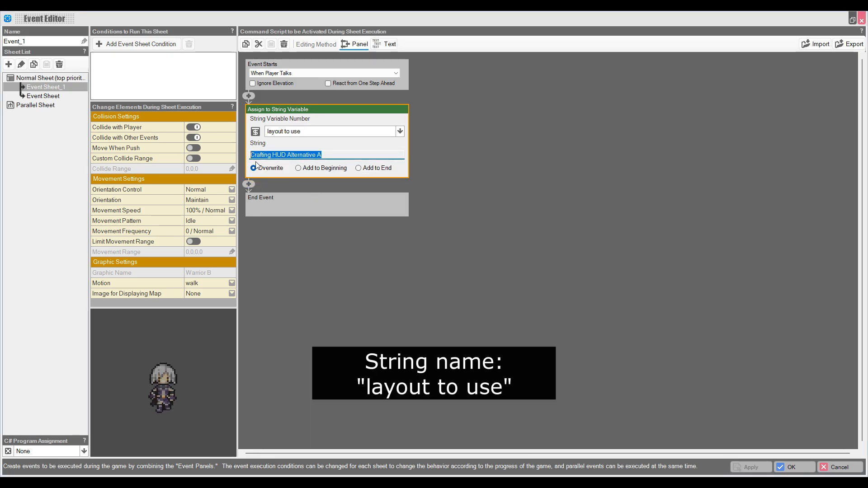
{"action": "left_click", "coordinate": [305, 185]}
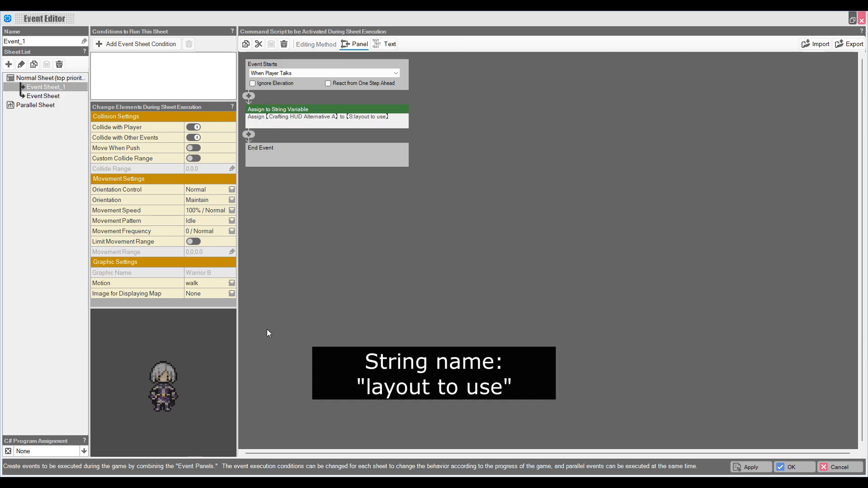
Step: Add an Event Switch On/Off command that turns the 'open crafting' switch on
{"action": "left_click", "coordinate": [248, 134]}
{"action": "left_click", "coordinate": [657, 253]}
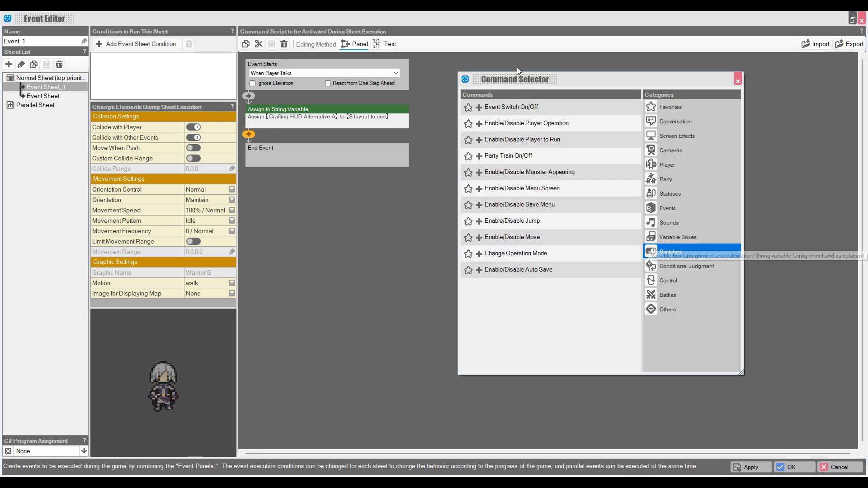
{"action": "left_click", "coordinate": [515, 107]}
{"action": "left_click", "coordinate": [291, 170]}
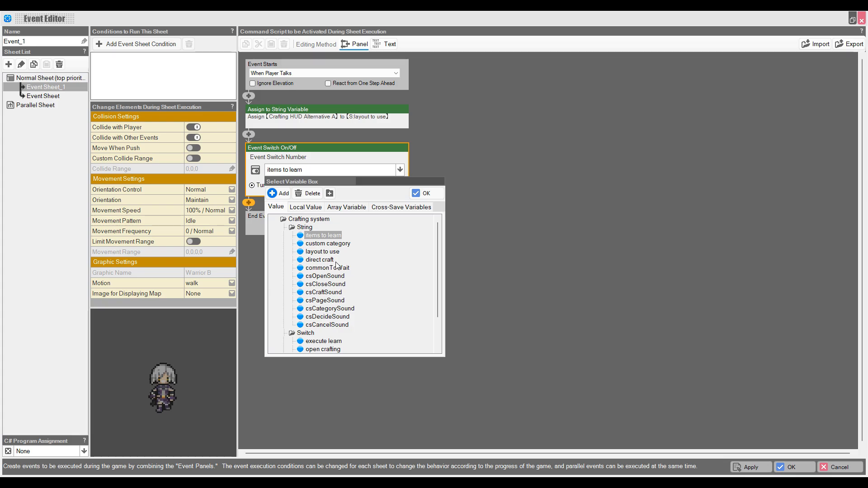
{"action": "scroll", "coordinate": [332, 329], "scroll_direction": "down", "scroll_amount": 2}
{"action": "double_click", "coordinate": [330, 309]}
{"action": "left_click", "coordinate": [464, 287]}
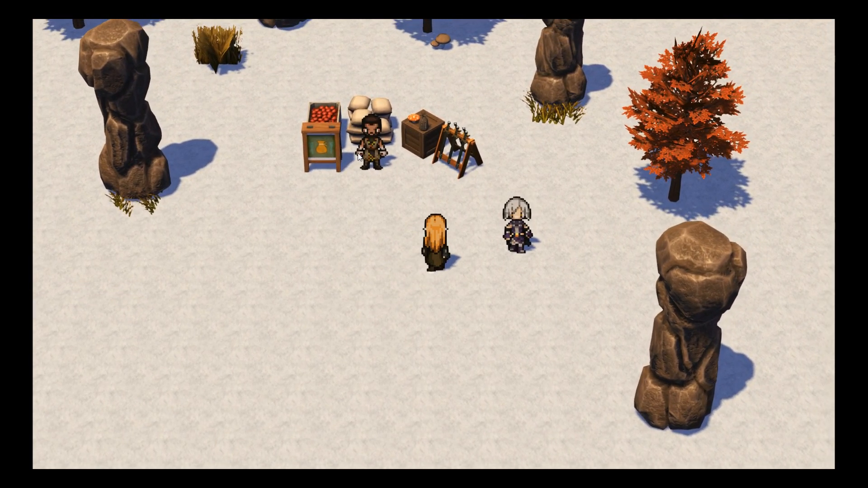
Step: Test play: talk to the silver-haired NPC to open the crafting panel, then visit the merchant
{"action": "key", "text": "Right"}
{"action": "key", "text": "Return"}
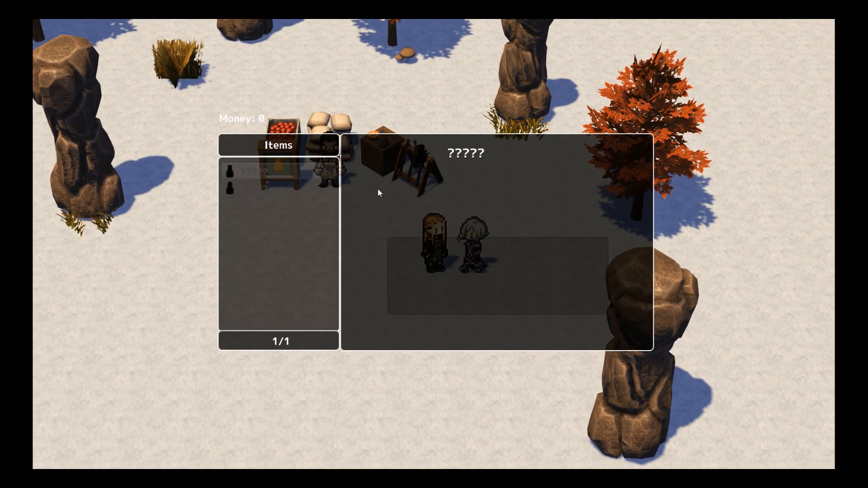
{"action": "key", "text": "Escape"}
{"action": "key", "text": "Left"}
{"action": "key", "text": "Up"}
{"action": "key", "text": "Return"}
{"action": "key", "text": "Return"}
{"action": "key", "text": "Escape"}
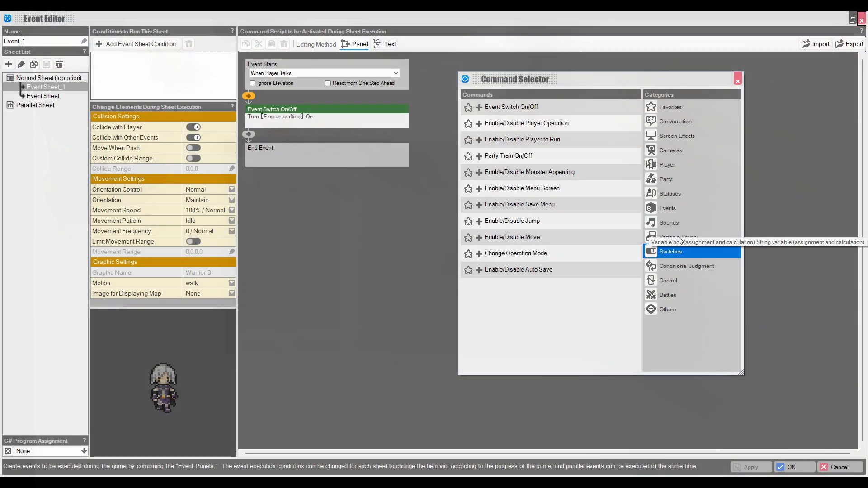
Step: At the event's start, add an Assign to String Variable command assigning a sound name to csOpenSound
{"action": "left_click", "coordinate": [642, 219]}
{"action": "left_click", "coordinate": [498, 131]}
{"action": "left_click", "coordinate": [400, 131]}
{"action": "scroll", "coordinate": [352, 262], "scroll_direction": "up", "scroll_amount": 1}
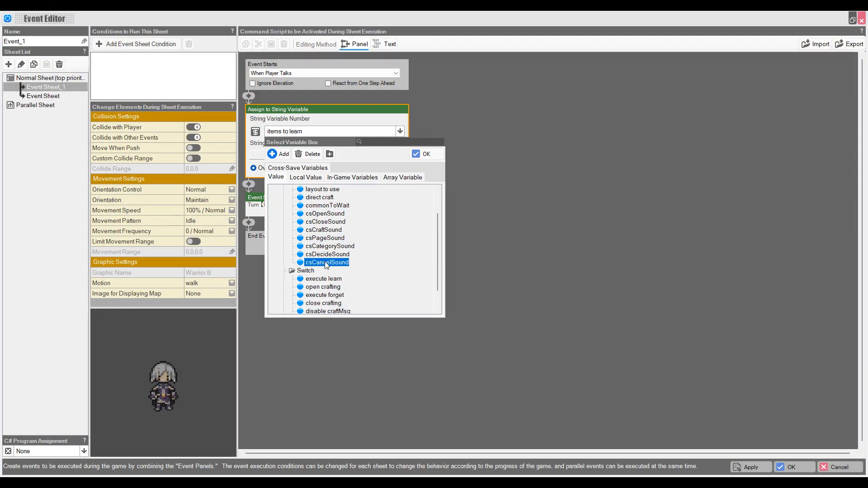
{"action": "left_click", "coordinate": [306, 158]}
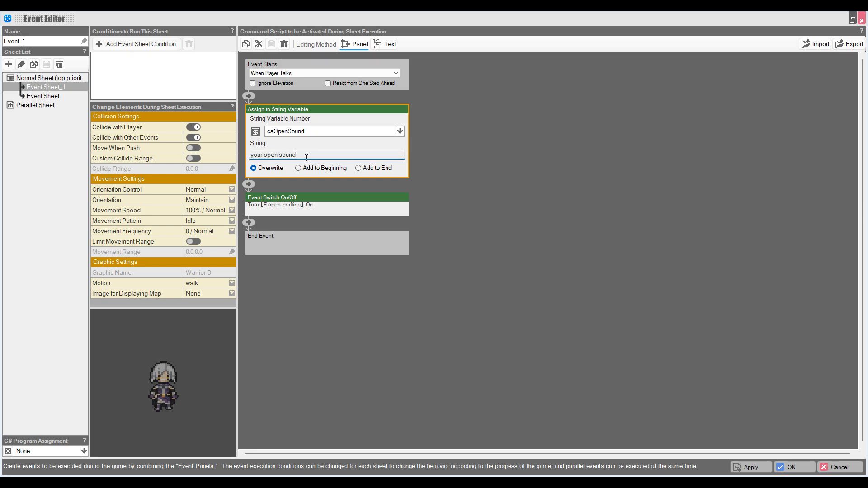
Step: Duplicate that assignment below and retarget the copy to csCloseSound with its own sound name
{"action": "right_click", "coordinate": [285, 109]}
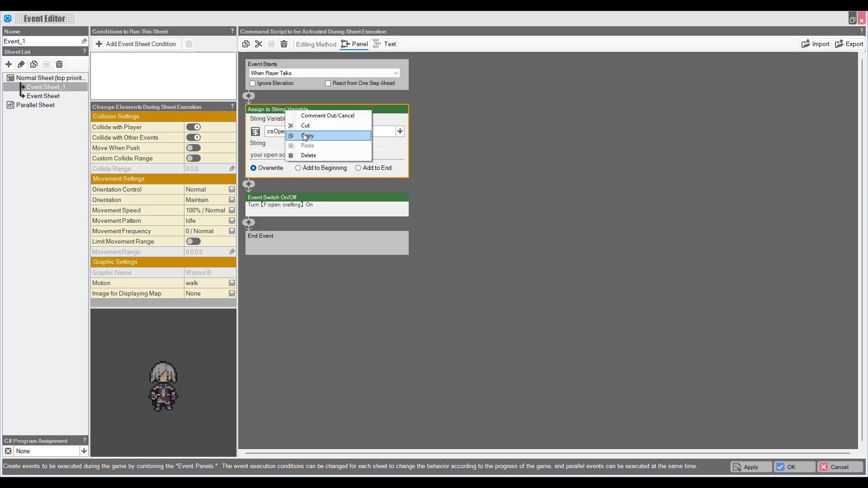
{"action": "left_click", "coordinate": [305, 137]}
{"action": "right_click", "coordinate": [248, 184]}
{"action": "left_click", "coordinate": [270, 219]}
{"action": "left_click", "coordinate": [400, 170]}
{"action": "double_click", "coordinate": [330, 294]}
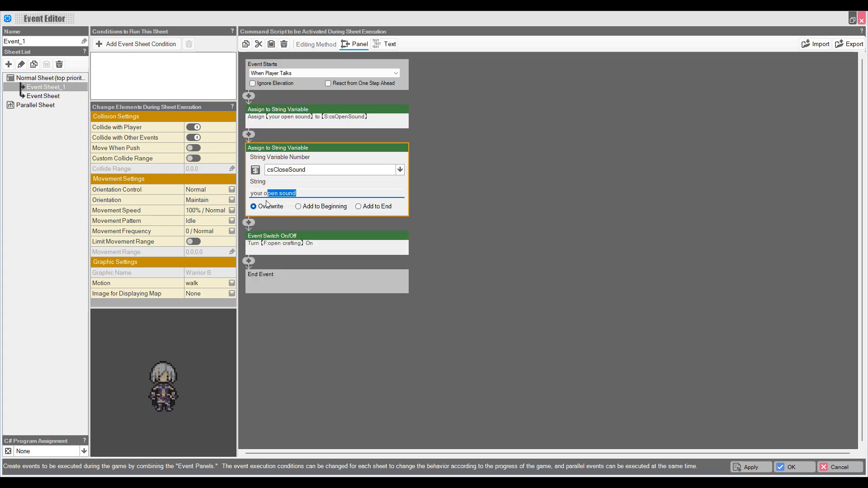
{"action": "left_click", "coordinate": [273, 225]}
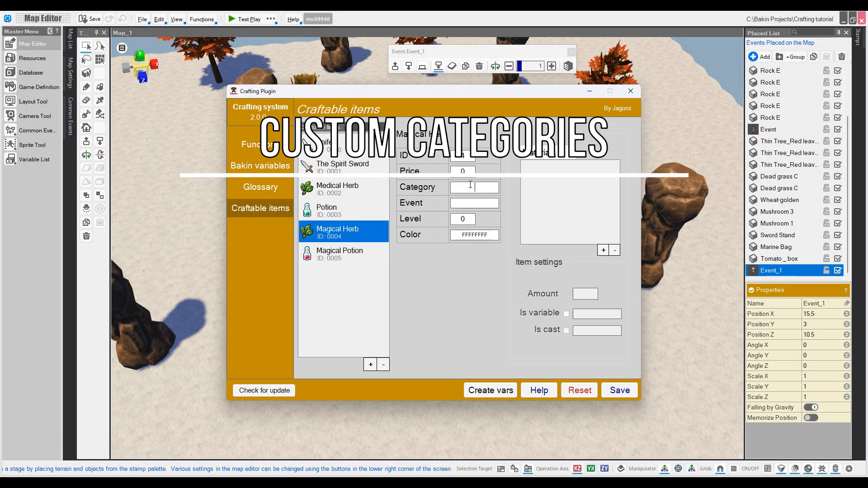
Step: Set the Category to 'Herbs' for Magical Herb and Medical Herb and save the crafting items
{"action": "type", "text": "Herbs"}
{"action": "left_click", "coordinate": [344, 188]}
{"action": "left_click", "coordinate": [490, 187]}
{"action": "type", "text": "Herbs"}
{"action": "left_click", "coordinate": [619, 390]}
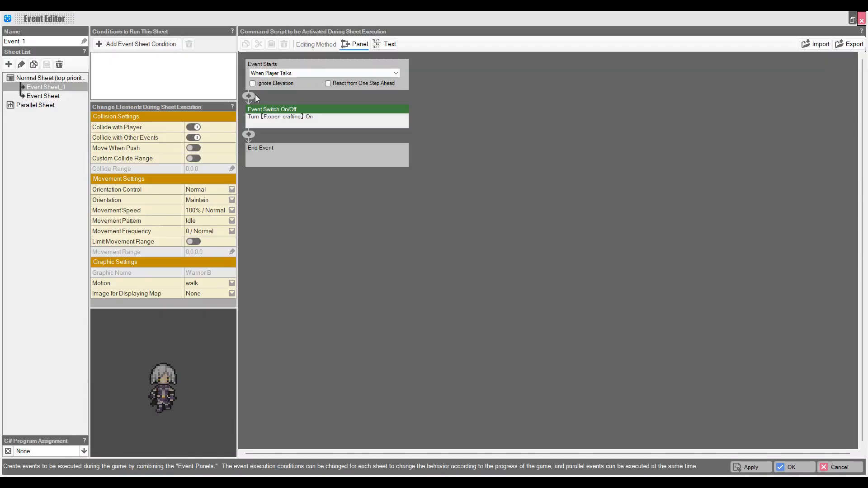
Step: Before the switch, add an assignment of 'Potions,Herbs' to the custom category string variable
{"action": "left_click", "coordinate": [249, 95]}
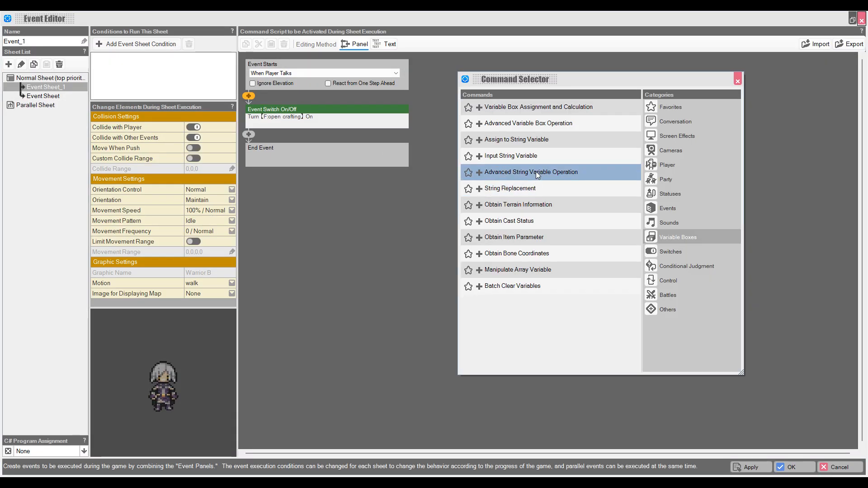
{"action": "left_click", "coordinate": [516, 140]}
{"action": "left_click", "coordinate": [313, 131]}
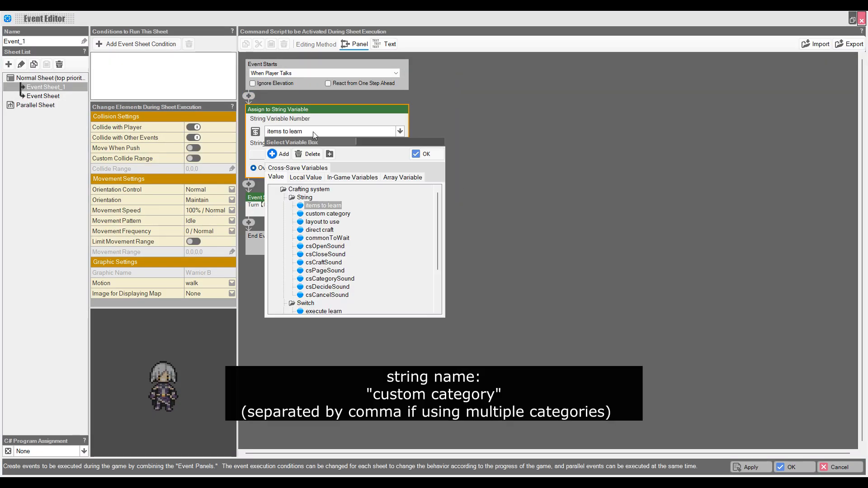
{"action": "double_click", "coordinate": [335, 213]}
{"action": "left_click", "coordinate": [337, 154]}
{"action": "type", "text": "Po"}
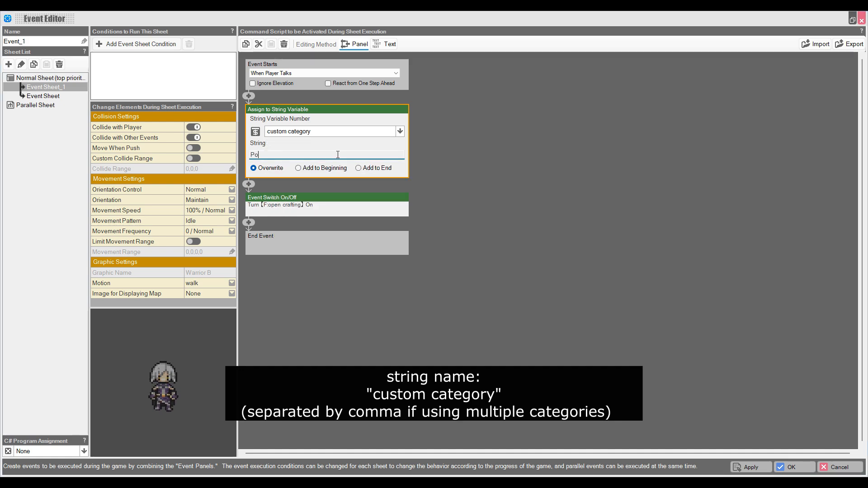
{"action": "type", "text": "tions,Herbs"}
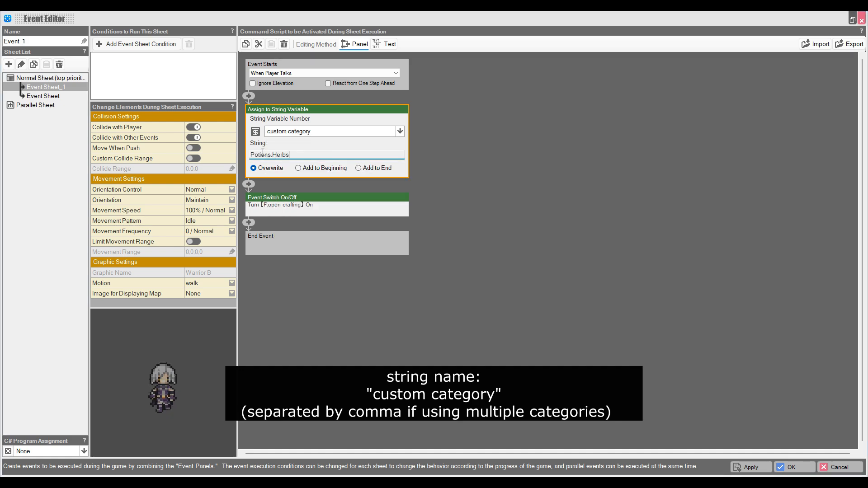
{"action": "left_click", "coordinate": [789, 467]}
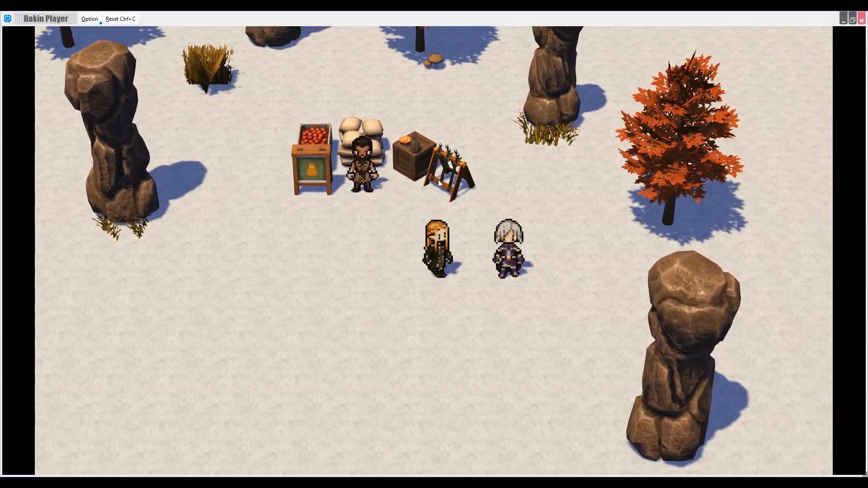
Step: In the test play, talk to the NPC and switch between the Herbs and Potions crafting categories
{"action": "key", "text": "Right"}
{"action": "key", "text": "Return"}
{"action": "key", "text": "Down"}
{"action": "key", "text": "Right"}
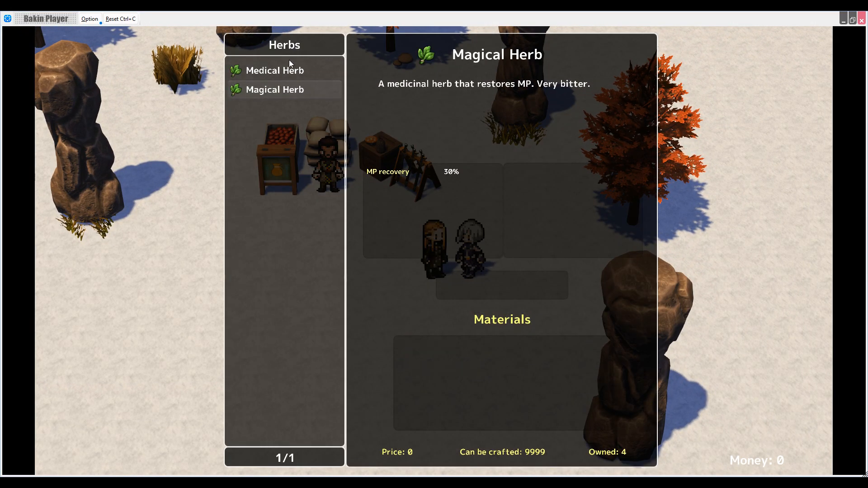
{"action": "key", "text": "Left"}
{"action": "key", "text": "Down"}
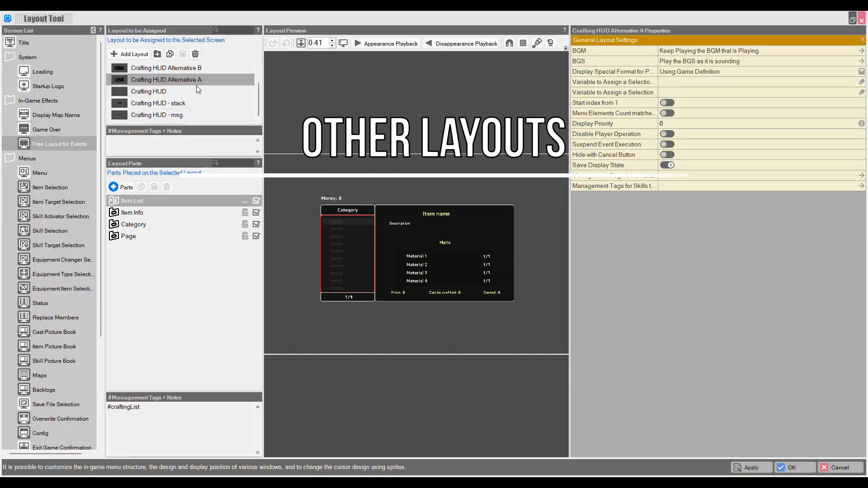
Step: Rename the Crafting HUD - stack layout to 'Alchemy UI - stack'
{"action": "scroll", "coordinate": [196, 86], "scroll_direction": "up", "scroll_amount": 1}
{"action": "scroll", "coordinate": [222, 88], "scroll_direction": "down", "scroll_amount": 1}
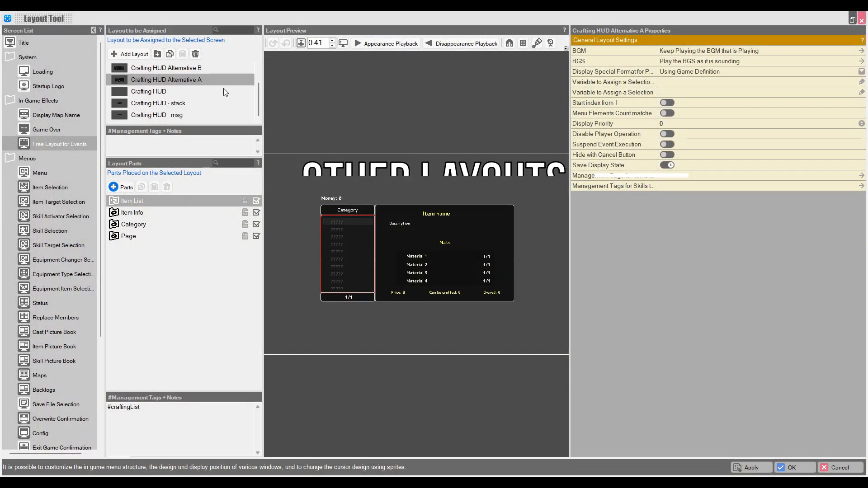
{"action": "left_click", "coordinate": [174, 105]}
{"action": "left_click", "coordinate": [174, 113]}
{"action": "left_click", "coordinate": [173, 105]}
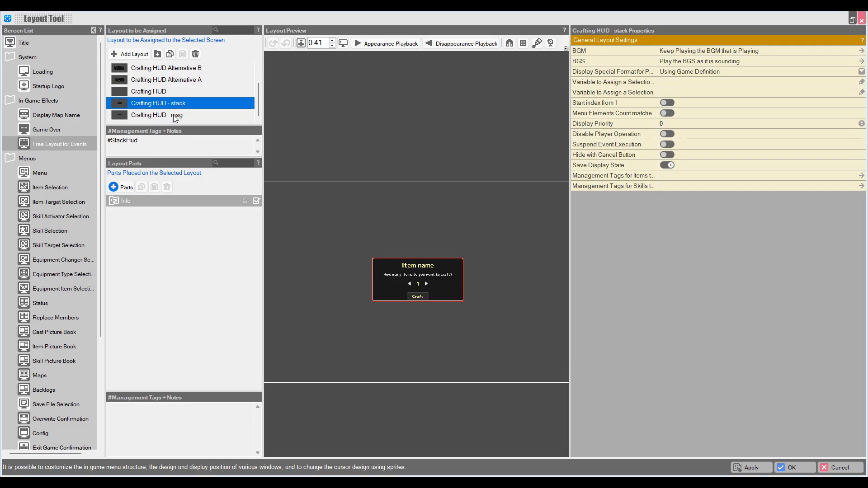
{"action": "left_click", "coordinate": [173, 115]}
{"action": "left_click", "coordinate": [174, 106]}
{"action": "left_click", "coordinate": [174, 116]}
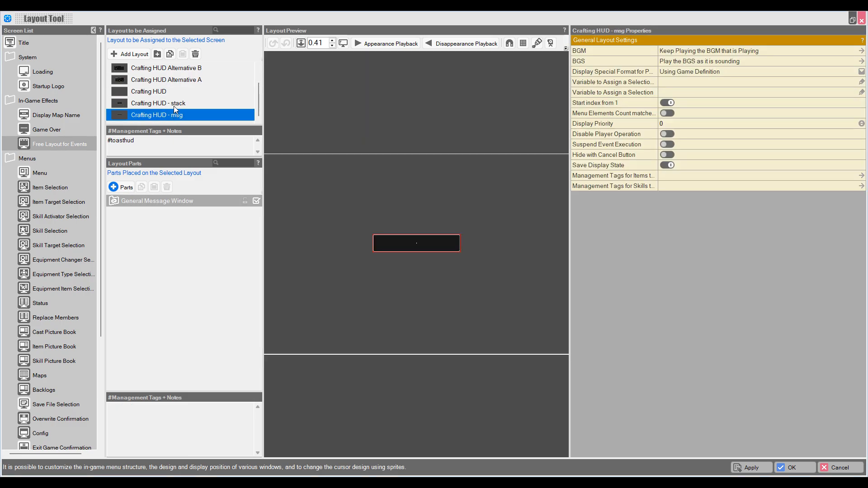
{"action": "left_click", "coordinate": [174, 105]}
{"action": "left_click", "coordinate": [182, 105]}
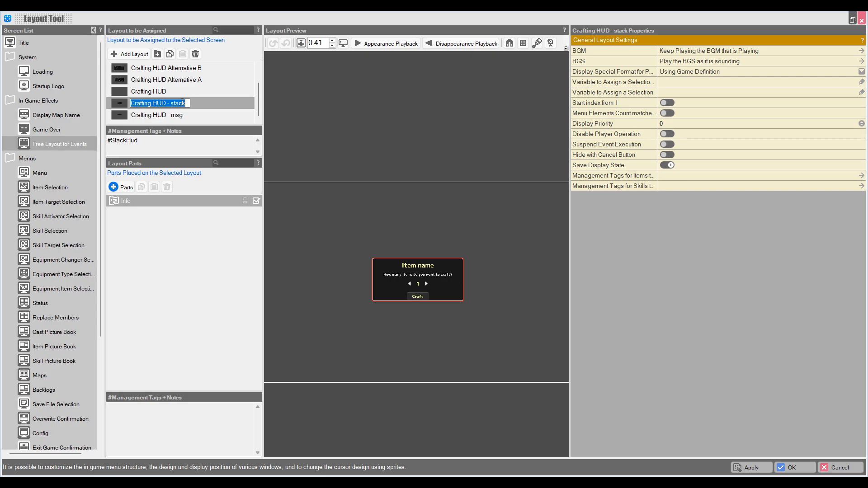
{"action": "left_click", "coordinate": [193, 105]}
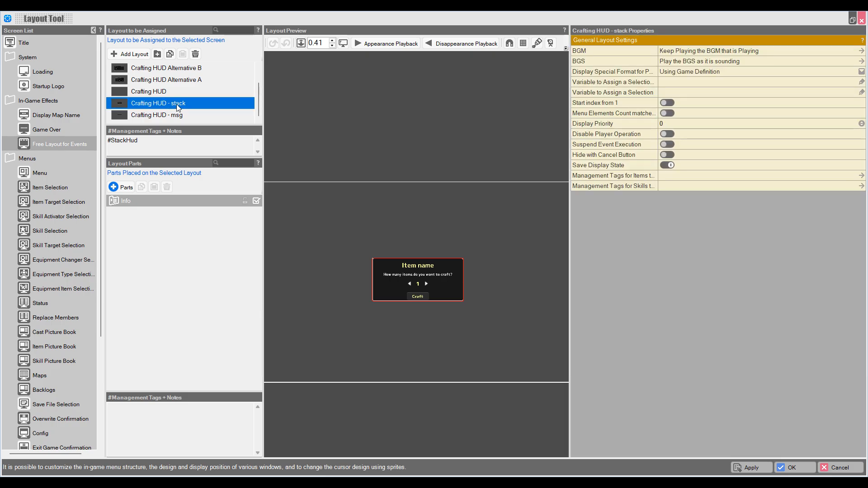
{"action": "left_click", "coordinate": [176, 104]}
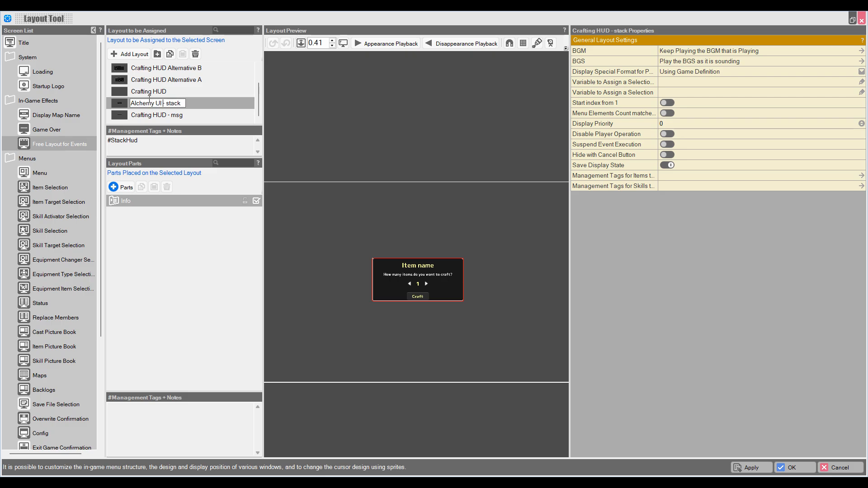
{"action": "key", "text": "Return"}
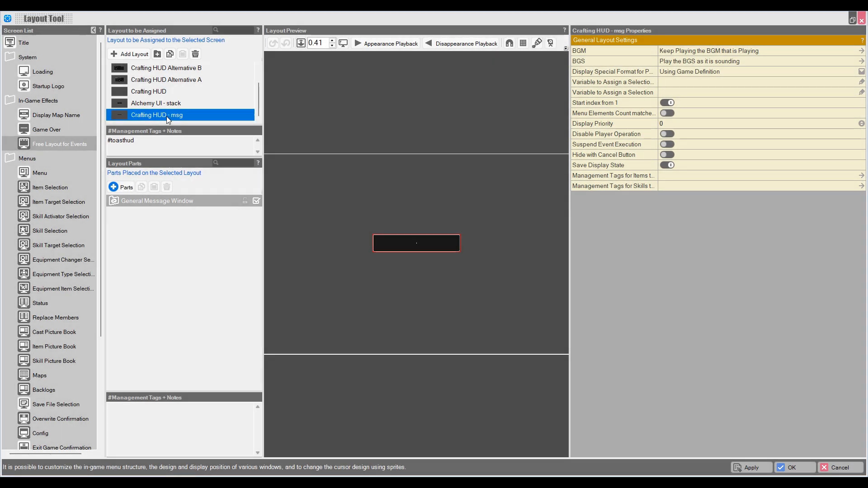
Step: Duplicate the Crafting HUD - msg layout and rename the copy 'Alchemy UI - msg'
{"action": "double_click", "coordinate": [166, 116]}
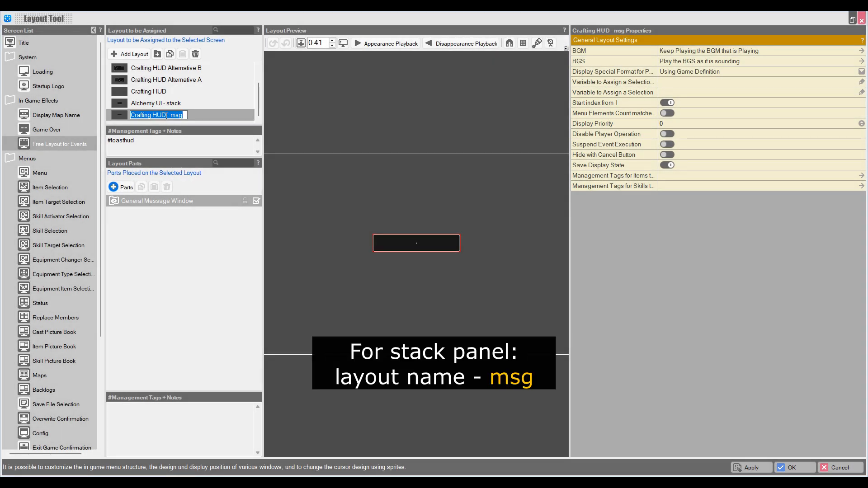
{"action": "left_click", "coordinate": [170, 54]}
{"action": "left_click", "coordinate": [182, 54]}
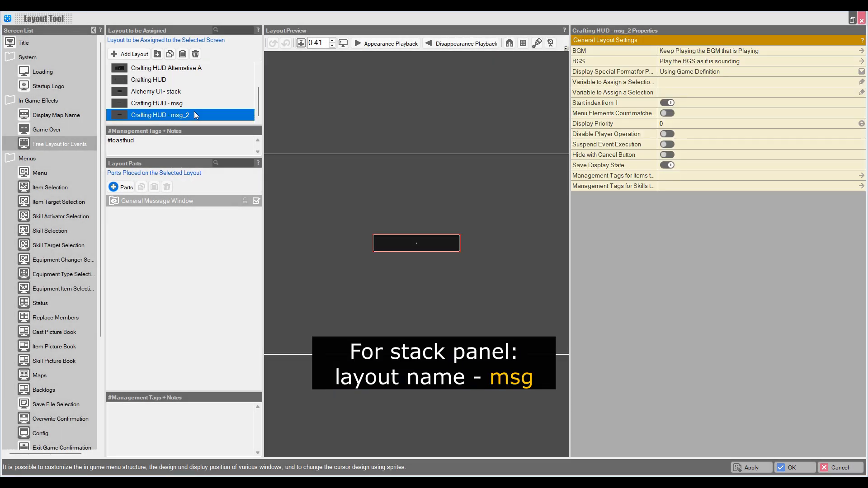
{"action": "double_click", "coordinate": [164, 116]}
{"action": "left_click_drag", "start_coordinate": [166, 116], "coordinate": [110, 115]}
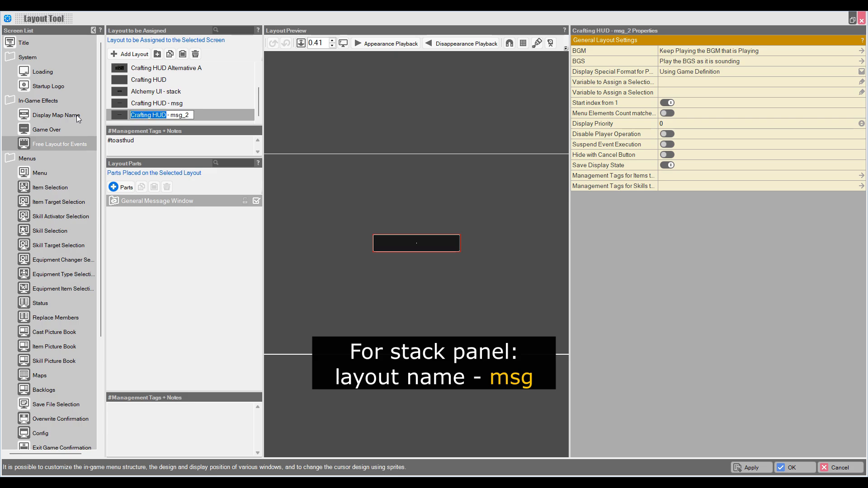
{"action": "type", "text": "Alchemy"}
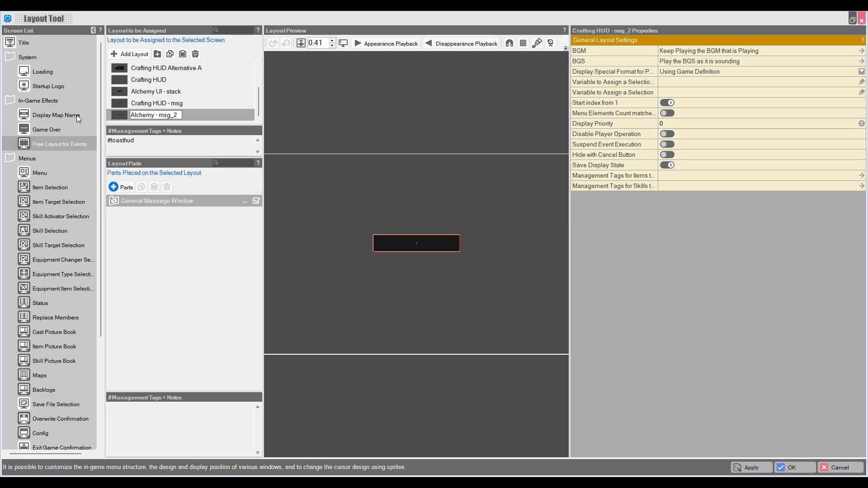
{"action": "type", "text": " UI"}
{"action": "key", "text": "Return"}
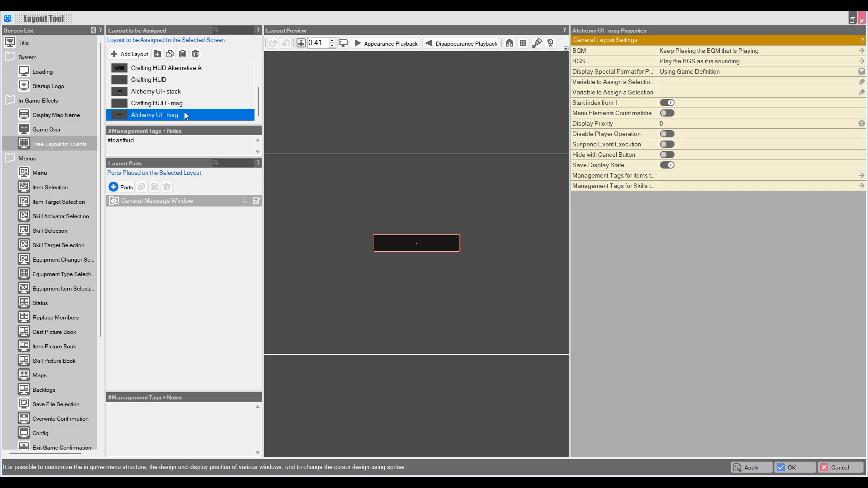
{"action": "left_click", "coordinate": [178, 199]}
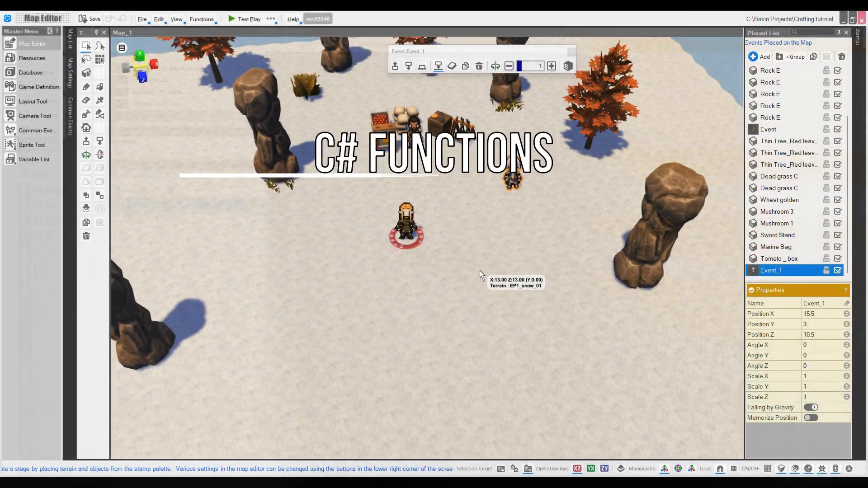
Step: Open Event_1 and delete its Event Switch On/Off command
{"action": "left_click", "coordinate": [482, 270]}
{"action": "scroll", "coordinate": [483, 270], "scroll_direction": "down", "scroll_amount": 2}
{"action": "scroll", "coordinate": [483, 270], "scroll_direction": "up", "scroll_amount": 3}
{"action": "double_click", "coordinate": [523, 169]}
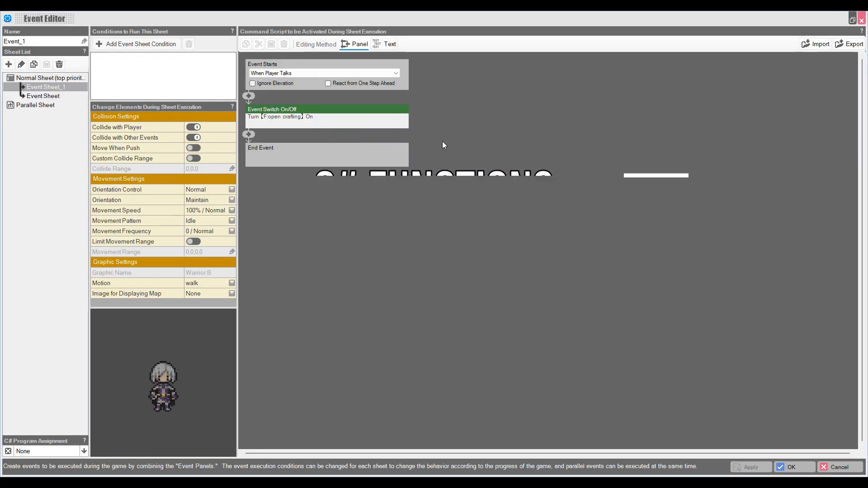
{"action": "right_click", "coordinate": [297, 112]}
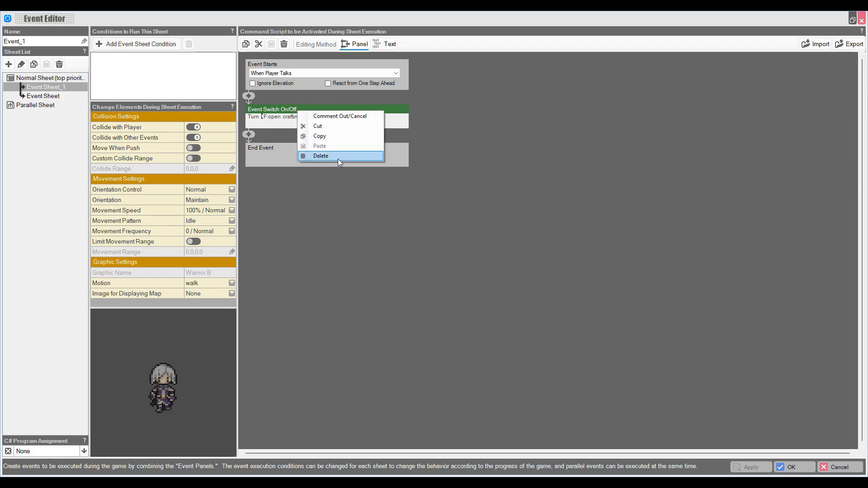
{"action": "left_click", "coordinate": [320, 156]}
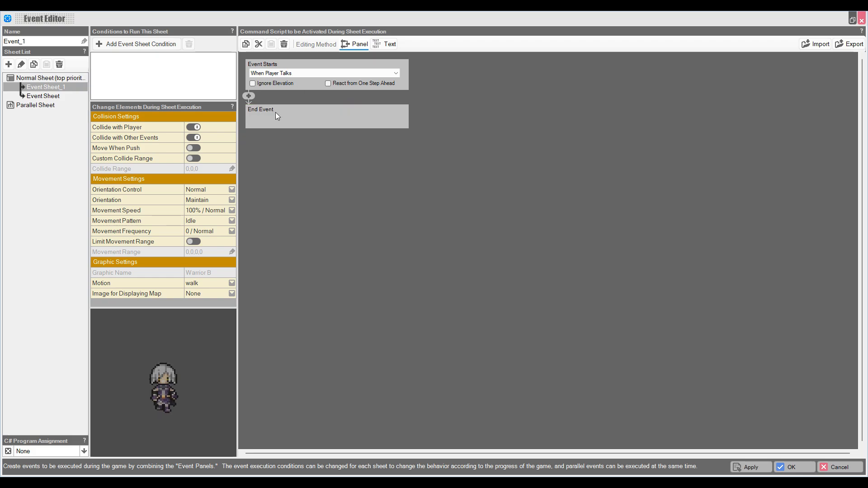
Step: Assign CraftingSystem.cs as the event's C# program
{"action": "left_click", "coordinate": [64, 447]}
{"action": "left_click", "coordinate": [37, 361]}
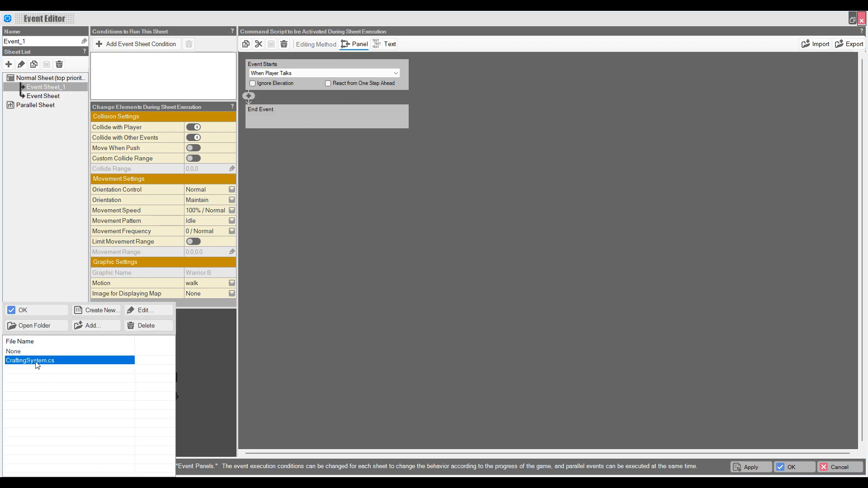
{"action": "double_click", "coordinate": [30, 361]}
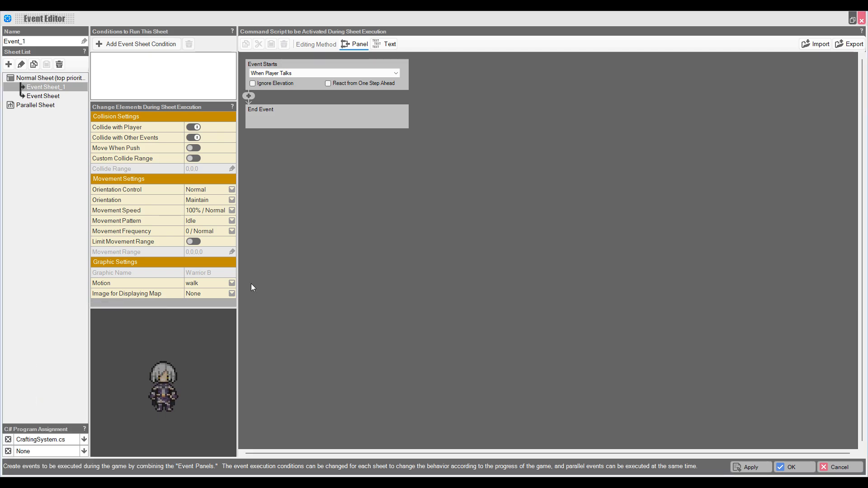
Step: Insert a Call C# Program command before End Event
{"action": "left_click", "coordinate": [249, 96]}
{"action": "left_click", "coordinate": [657, 281]}
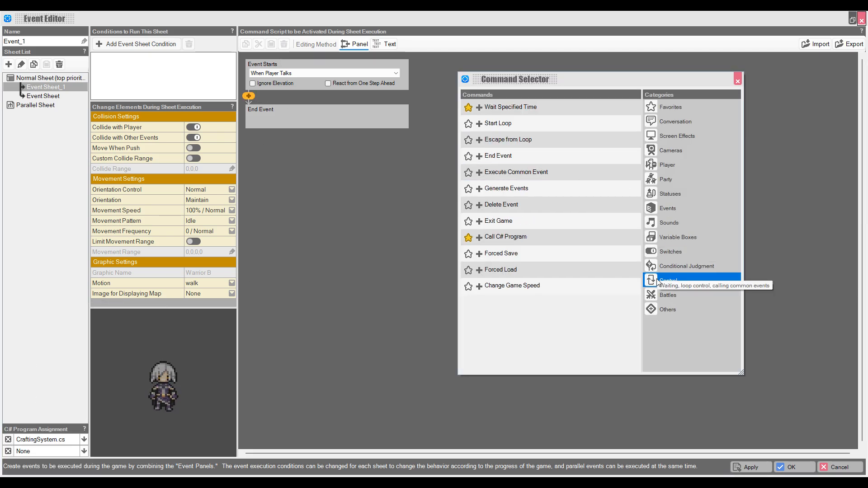
{"action": "double_click", "coordinate": [529, 239]}
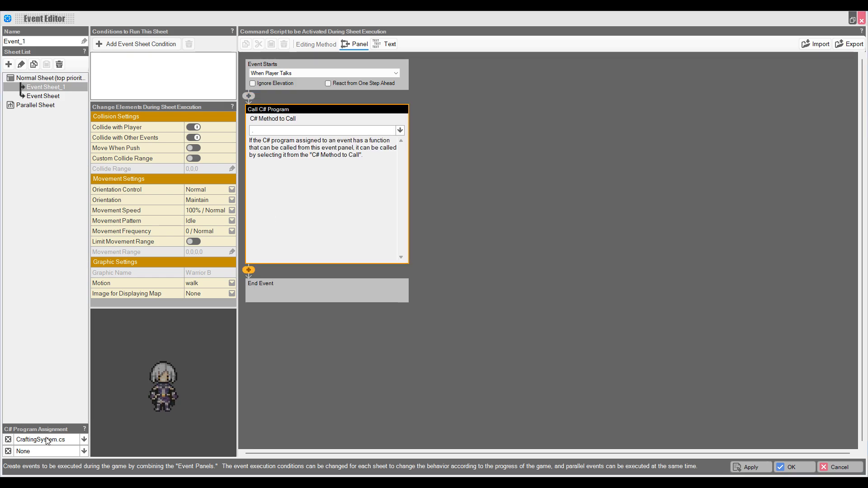
{"action": "left_click", "coordinate": [619, 325]}
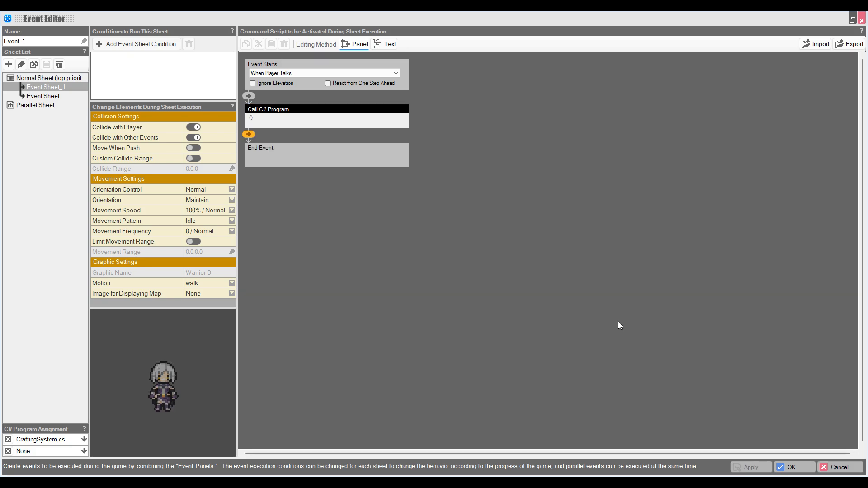
{"action": "left_click", "coordinate": [282, 126]}
Step: Make the Call C# Program command call the OpenCraftingPanel method
{"action": "left_click", "coordinate": [289, 131]}
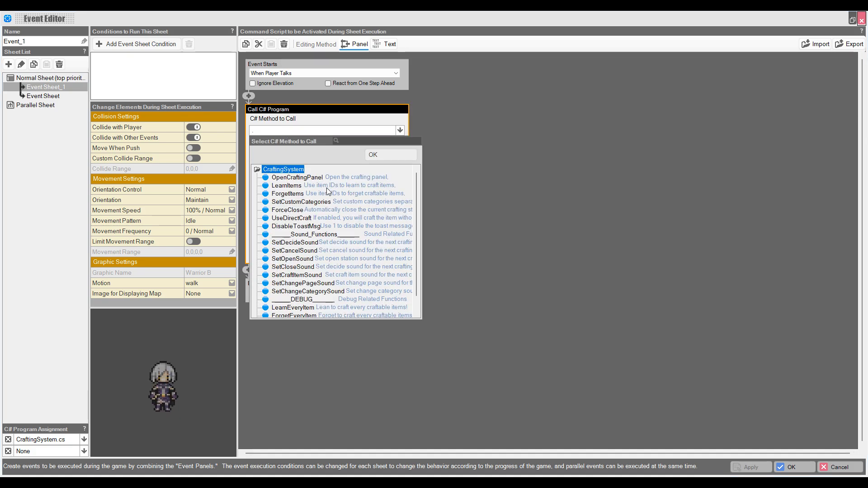
{"action": "left_click", "coordinate": [305, 178]}
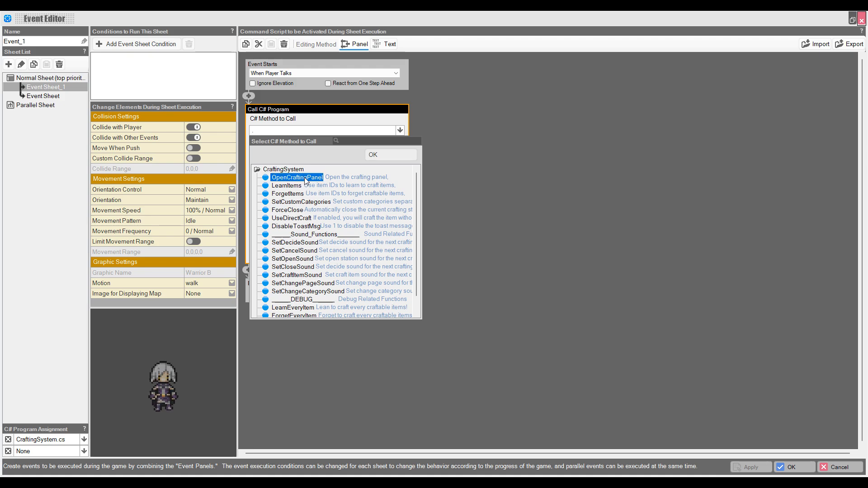
{"action": "double_click", "coordinate": [306, 179]}
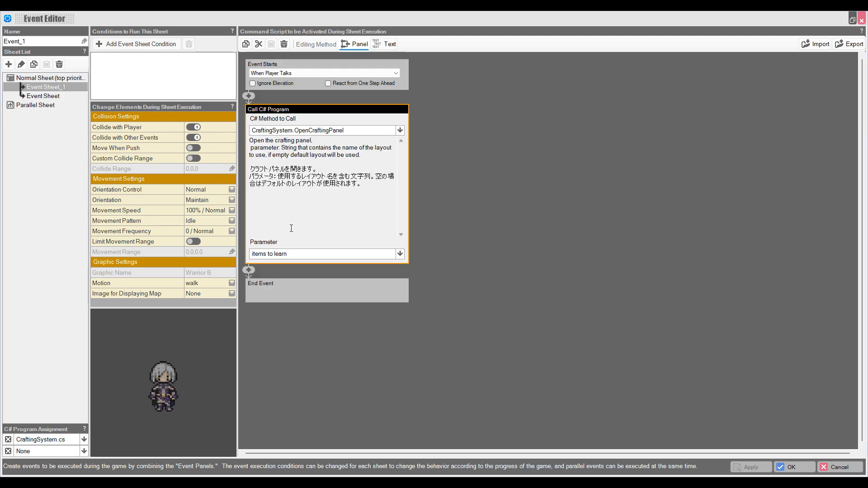
Step: Add another Call C# Program command that calls UseDirectCraft with 1
{"action": "left_click", "coordinate": [286, 256]}
{"action": "left_click", "coordinate": [249, 96]}
{"action": "left_click", "coordinate": [672, 310]}
{"action": "left_click", "coordinate": [319, 131]}
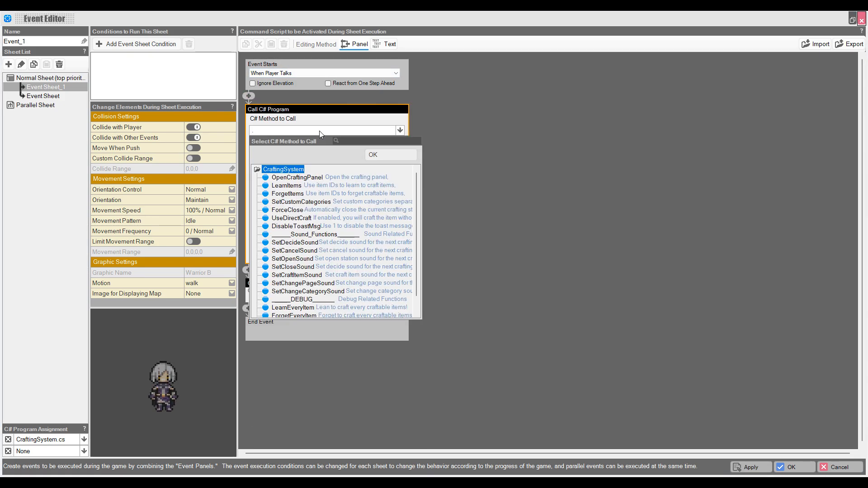
{"action": "left_click", "coordinate": [305, 219]}
{"action": "left_click", "coordinate": [414, 247]}
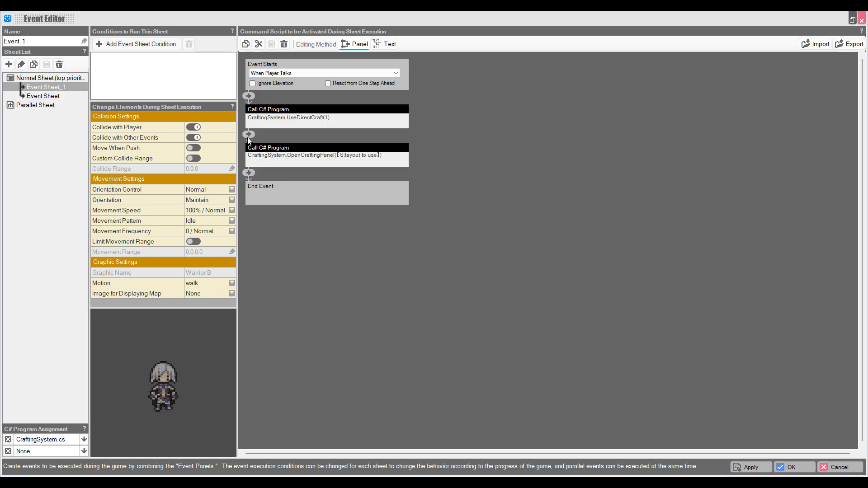
Step: Add a LearnItems call whose parameter is a new local variable 'learn before open'
{"action": "left_click", "coordinate": [248, 136]}
{"action": "left_click", "coordinate": [672, 310]}
{"action": "left_click", "coordinate": [335, 169]}
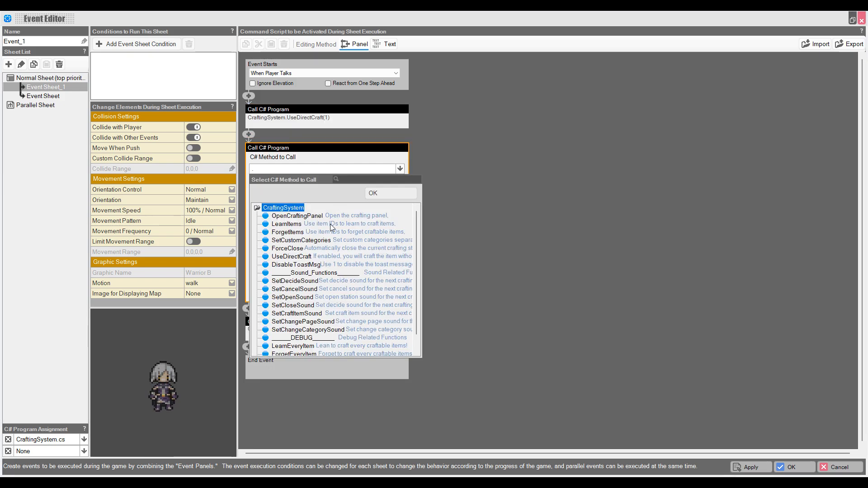
{"action": "double_click", "coordinate": [301, 226]}
{"action": "left_click", "coordinate": [280, 295]}
{"action": "left_click", "coordinate": [277, 329]}
{"action": "left_click", "coordinate": [263, 313]}
{"action": "type", "text": "learn before openm"}
{"action": "key", "text": "Return"}
{"action": "left_click", "coordinate": [326, 339]}
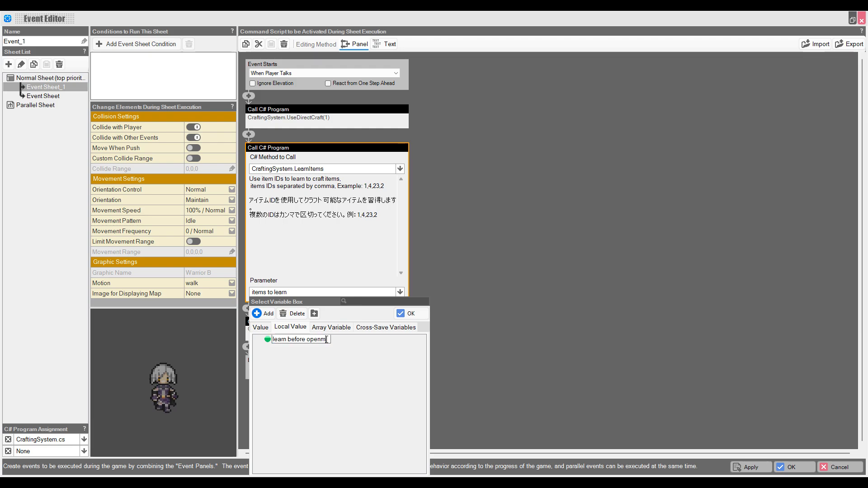
{"action": "key", "text": "BackSpace"}
{"action": "key", "text": "Return"}
{"action": "double_click", "coordinate": [319, 339]}
Step: Before LearnItems, assign '0,1,3,5' to the learn before open string variable
{"action": "left_click", "coordinate": [248, 135]}
{"action": "left_click", "coordinate": [678, 236]}
{"action": "double_click", "coordinate": [561, 140]}
{"action": "left_click", "coordinate": [318, 171]}
{"action": "left_click", "coordinate": [305, 216]}
{"action": "left_click", "coordinate": [303, 229]}
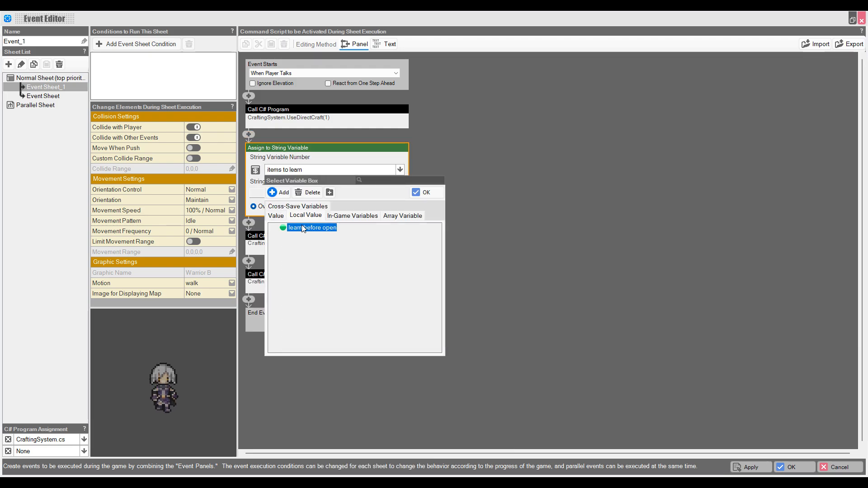
{"action": "double_click", "coordinate": [303, 229]}
{"action": "left_click", "coordinate": [423, 198]}
Step: Give OpenCraftingPanel a new local variable 'layout to use' as its layout parameter
{"action": "double_click", "coordinate": [317, 197]}
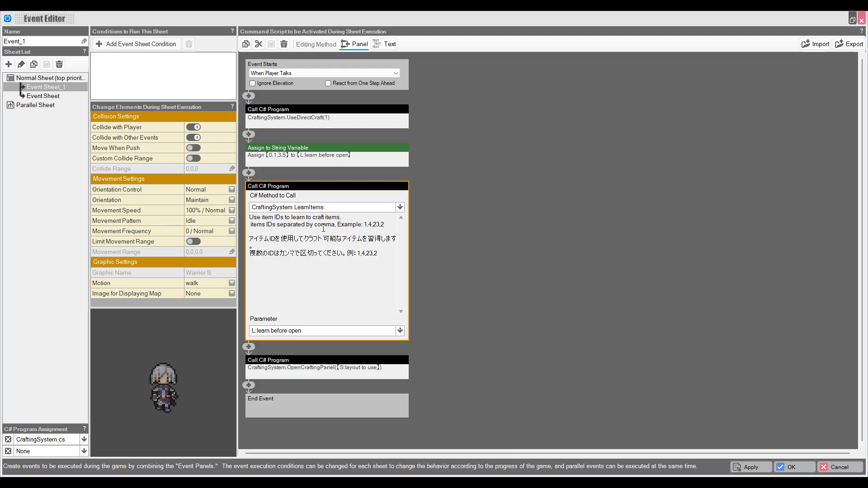
{"action": "left_click", "coordinate": [422, 224]}
{"action": "double_click", "coordinate": [348, 227]}
{"action": "left_click", "coordinate": [285, 370]}
{"action": "left_click", "coordinate": [289, 329]}
{"action": "left_click", "coordinate": [265, 313]}
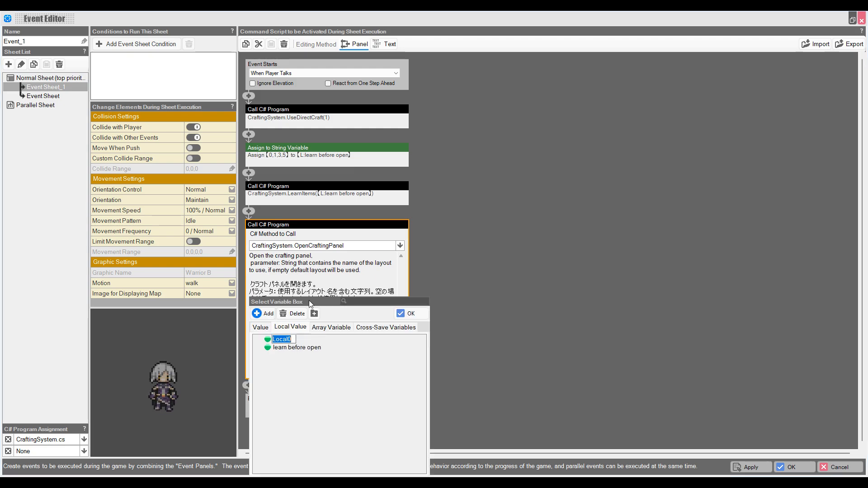
{"action": "key", "text": "Return"}
{"action": "double_click", "coordinate": [294, 339]}
Step: Add an Assign to String Variable command setting layout to use to 'default'
{"action": "left_click", "coordinate": [249, 211]}
{"action": "left_click", "coordinate": [542, 140]}
{"action": "left_click", "coordinate": [326, 247]}
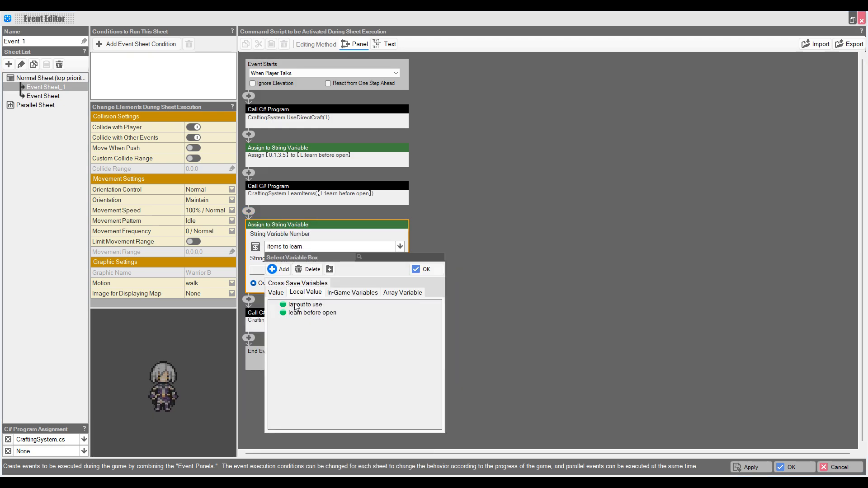
{"action": "double_click", "coordinate": [305, 304]}
{"action": "left_click", "coordinate": [280, 272]}
{"action": "type", "text": "default"}
{"action": "left_click", "coordinate": [450, 210]}
Step: Cut the default layout assignment and paste it at the top of the event sequence
{"action": "right_click", "coordinate": [317, 224]}
{"action": "left_click", "coordinate": [333, 240]}
{"action": "right_click", "coordinate": [249, 95]}
{"action": "left_click", "coordinate": [274, 129]}
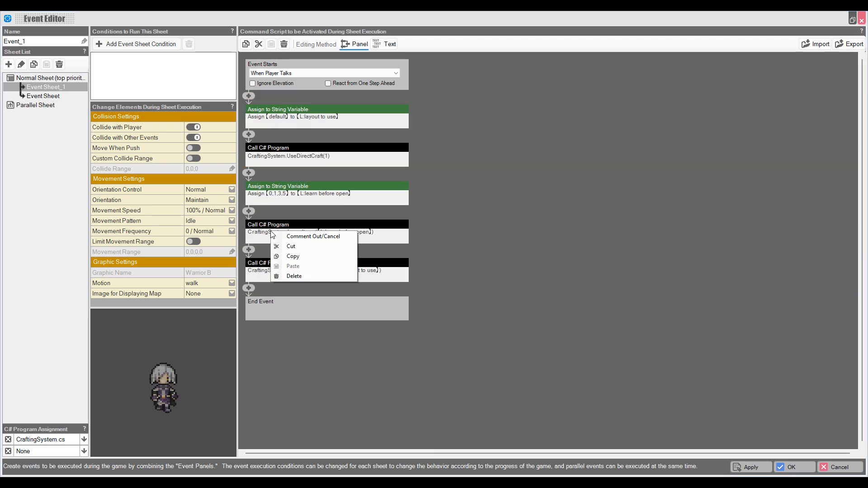
{"action": "right_click", "coordinate": [271, 187]}
{"action": "left_click", "coordinate": [288, 203]}
{"action": "right_click", "coordinate": [248, 134]}
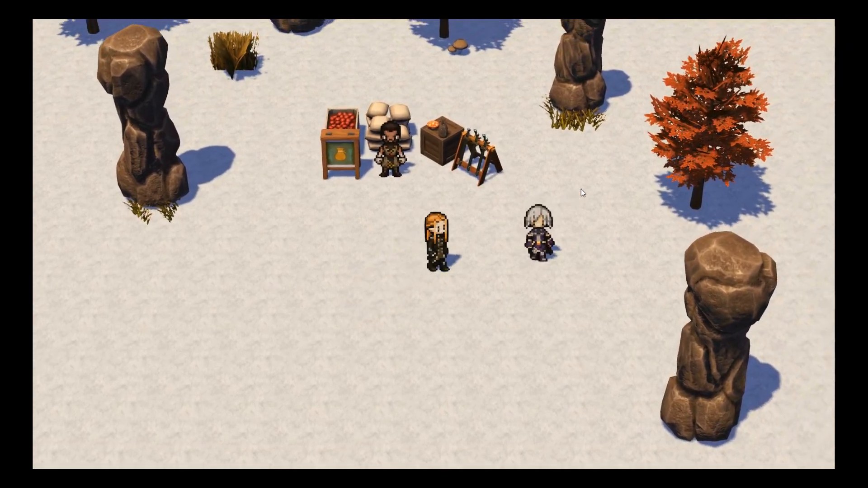
Step: Test-play, talk to the NPC, cycle through Weapons, Armor and Items categories, and craft one Potion
{"action": "key", "text": "Return"}
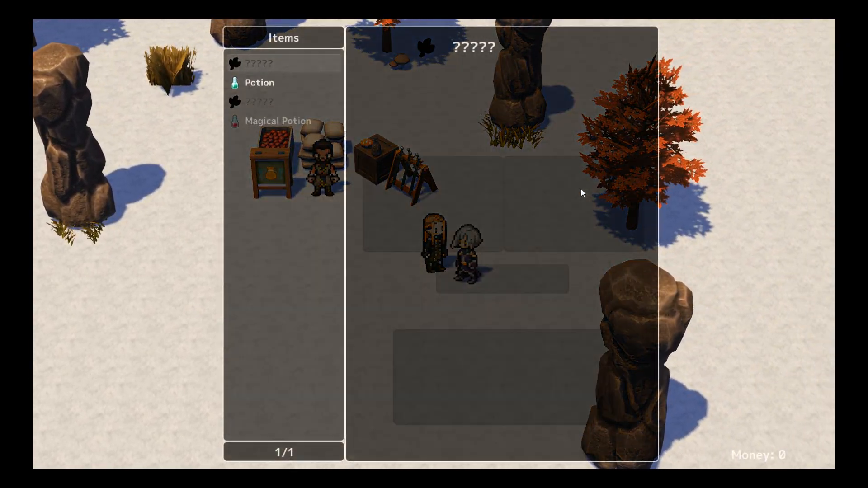
{"action": "key", "text": "Down"}
{"action": "key", "text": "Down"}
{"action": "key", "text": "Right"}
{"action": "key", "text": "Down"}
{"action": "key", "text": "Right"}
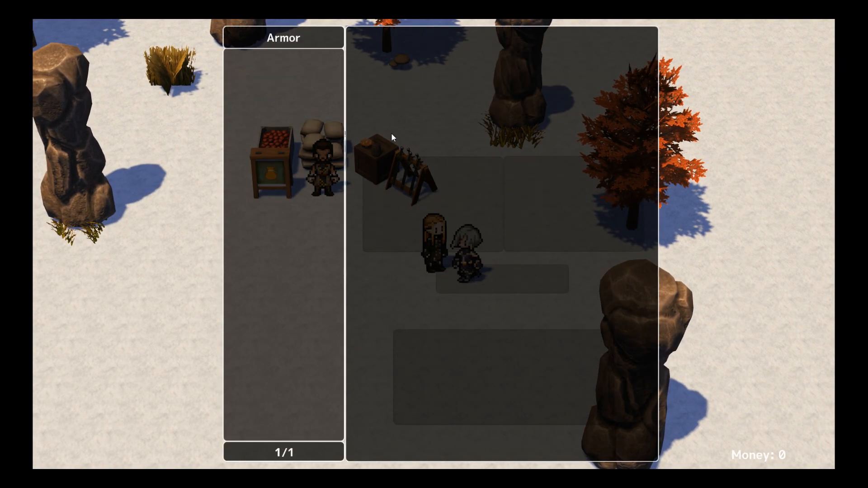
{"action": "key", "text": "Right"}
{"action": "key", "text": "Down"}
{"action": "key", "text": "Return"}
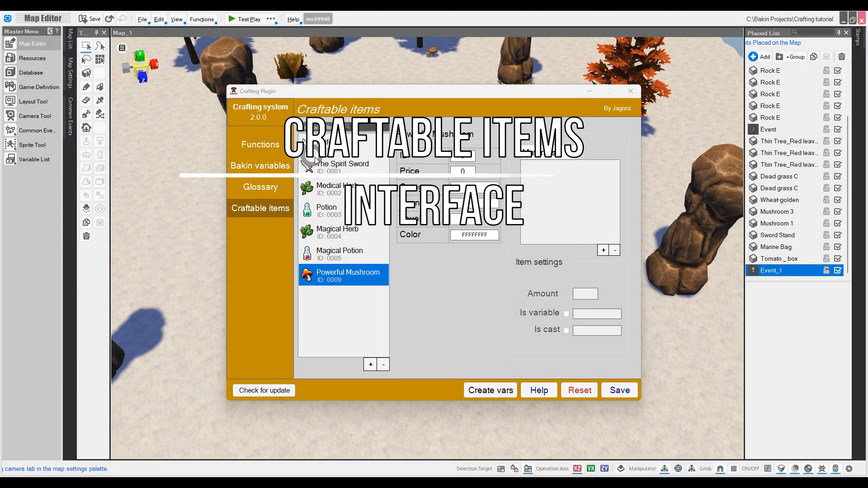
Step: Show Craftable items, review Medical Herb, Potion, Magical Herb and Magical Potion, then select Powerful Mushroom
{"action": "left_click", "coordinate": [261, 144]}
{"action": "left_click", "coordinate": [292, 211]}
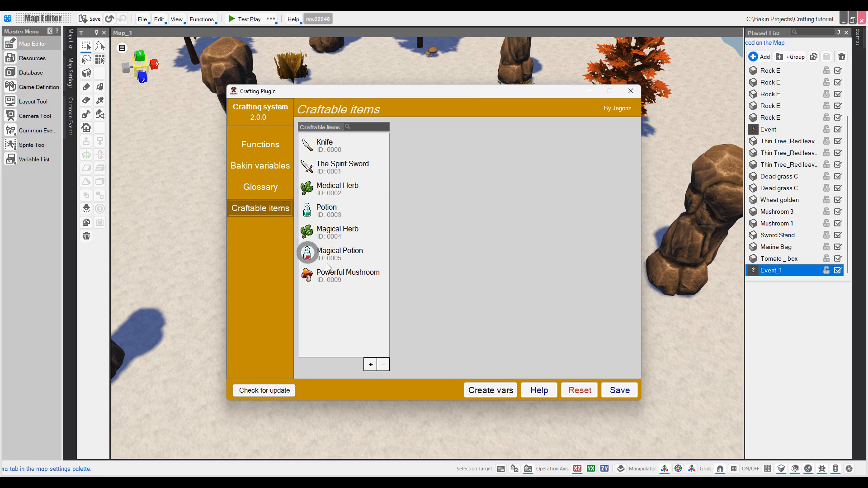
{"action": "left_click", "coordinate": [329, 188]}
{"action": "left_click", "coordinate": [335, 214]}
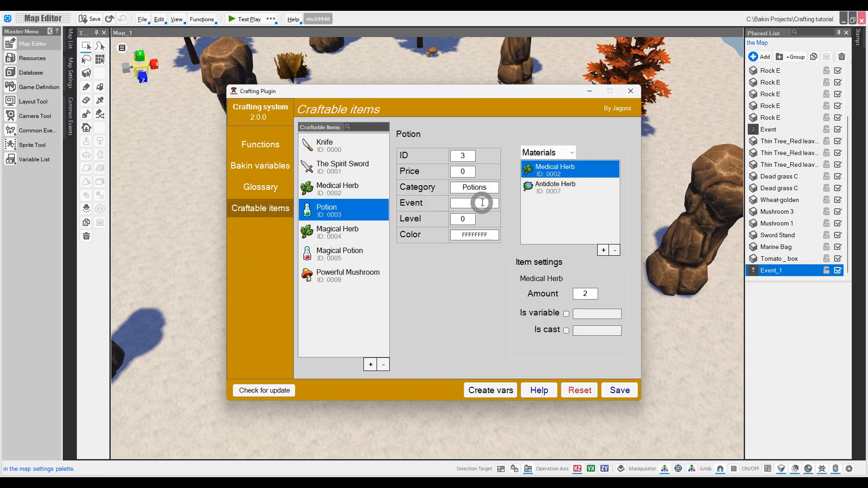
{"action": "left_click", "coordinate": [334, 231]}
{"action": "left_click", "coordinate": [465, 204]}
{"action": "left_click", "coordinate": [339, 253]}
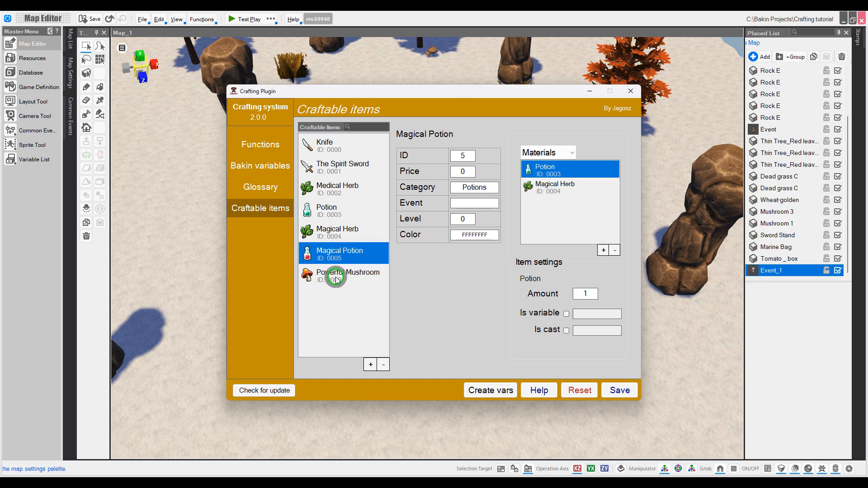
{"action": "left_click", "coordinate": [337, 276]}
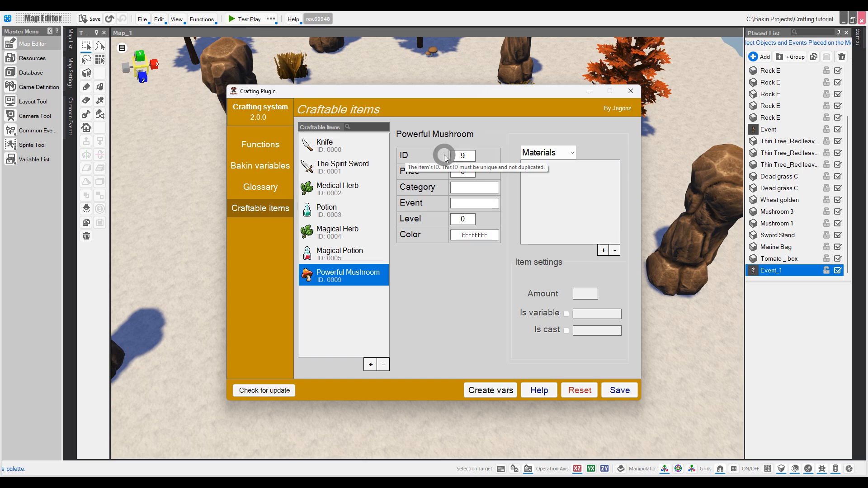
Step: Review the ID, price and category fields, set the craft event to Item common event 1, and set level 4
{"action": "double_click", "coordinate": [458, 155]}
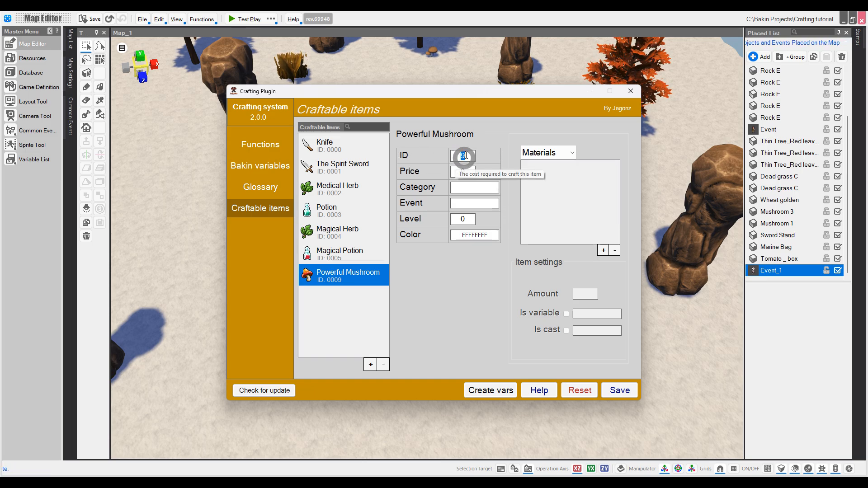
{"action": "double_click", "coordinate": [461, 171]}
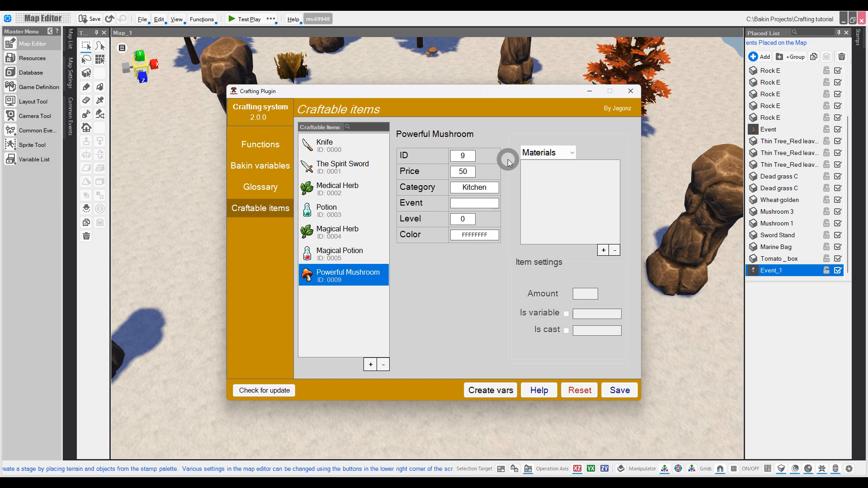
{"action": "left_click_drag", "start_coordinate": [458, 188], "coordinate": [490, 185]}
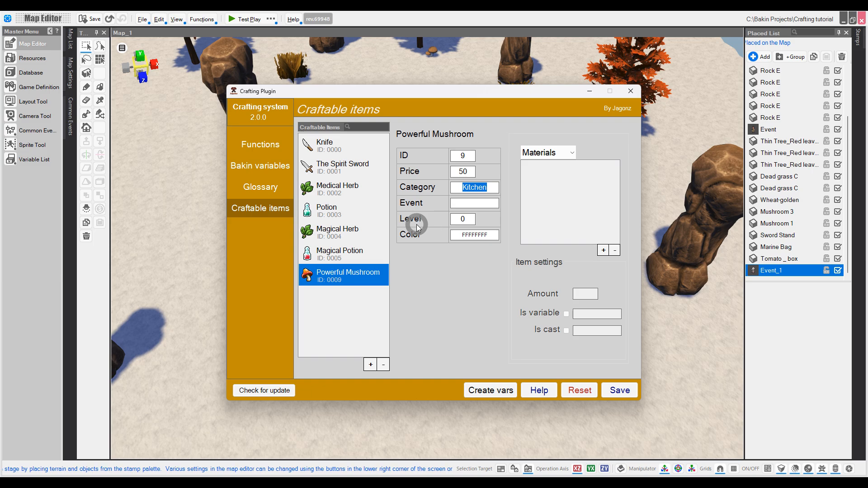
{"action": "left_click", "coordinate": [474, 201]}
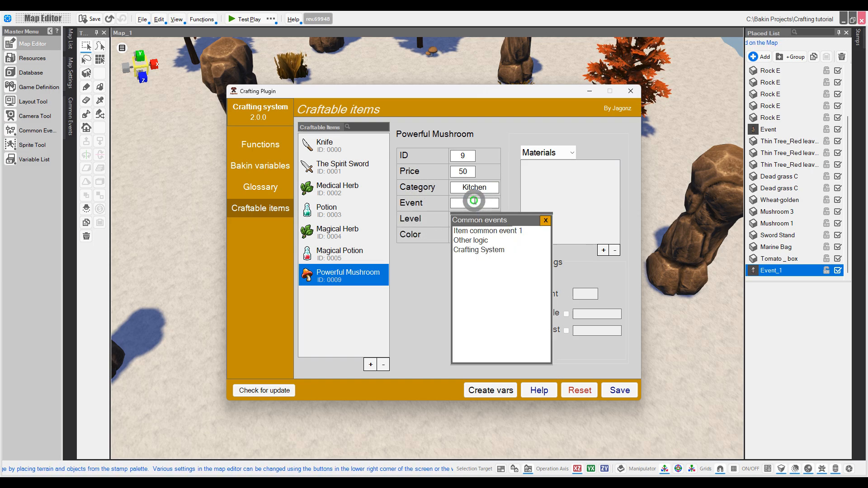
{"action": "double_click", "coordinate": [487, 234]}
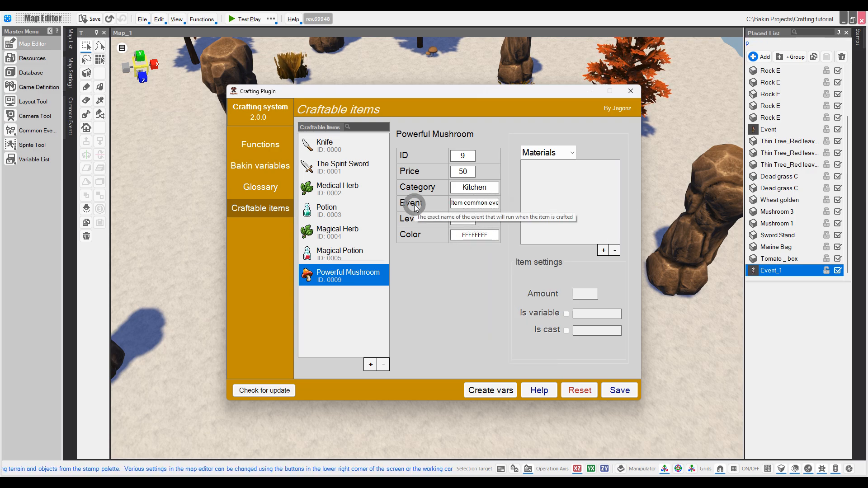
{"action": "double_click", "coordinate": [463, 219]}
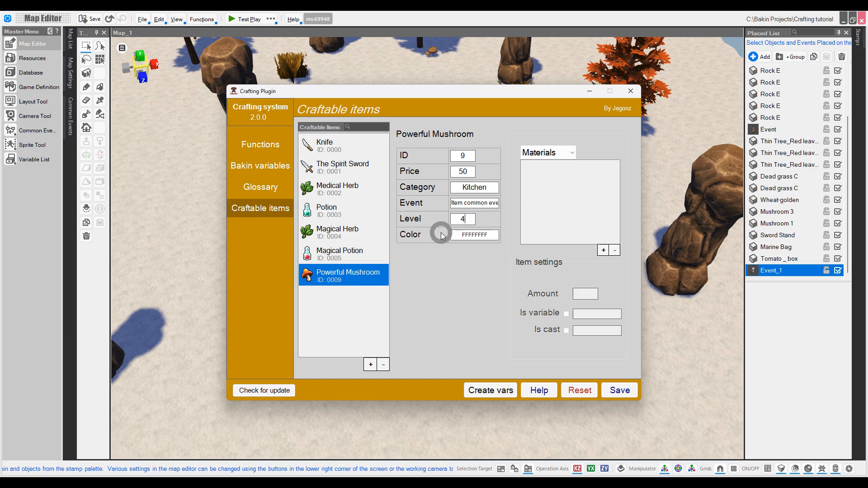
Step: Set the item's colour to golden yellow F1CE50FF in the Color Picker
{"action": "left_click", "coordinate": [471, 234]}
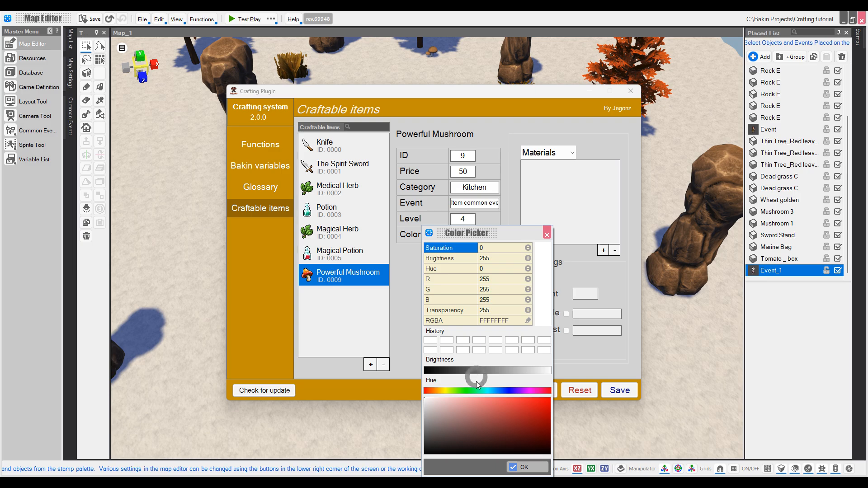
{"action": "left_click_drag", "start_coordinate": [493, 391], "coordinate": [508, 400]}
{"action": "left_click", "coordinate": [481, 400]}
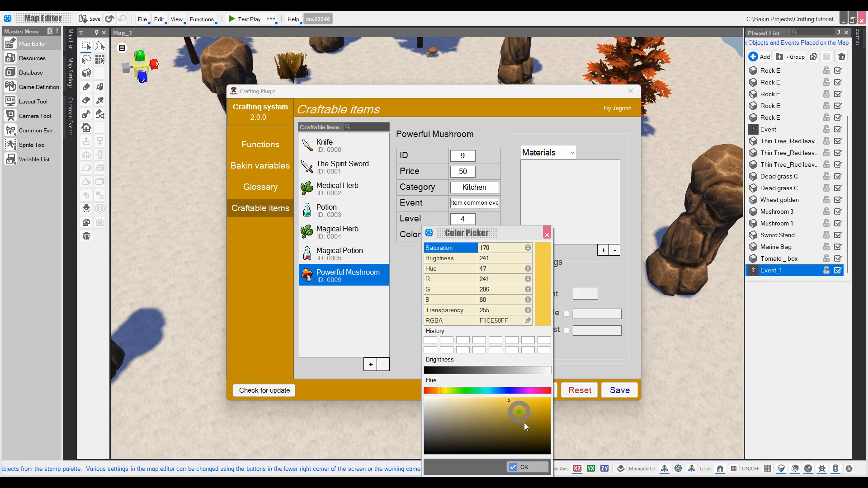
{"action": "left_click", "coordinate": [522, 467]}
{"action": "left_click", "coordinate": [548, 152]}
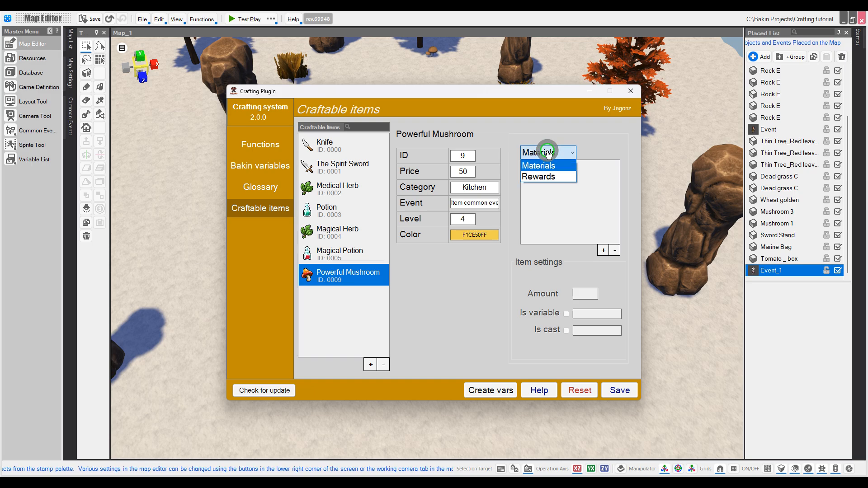
Step: Add Medical Herb and Magical Herb as the two required materials
{"action": "left_click", "coordinate": [555, 158]}
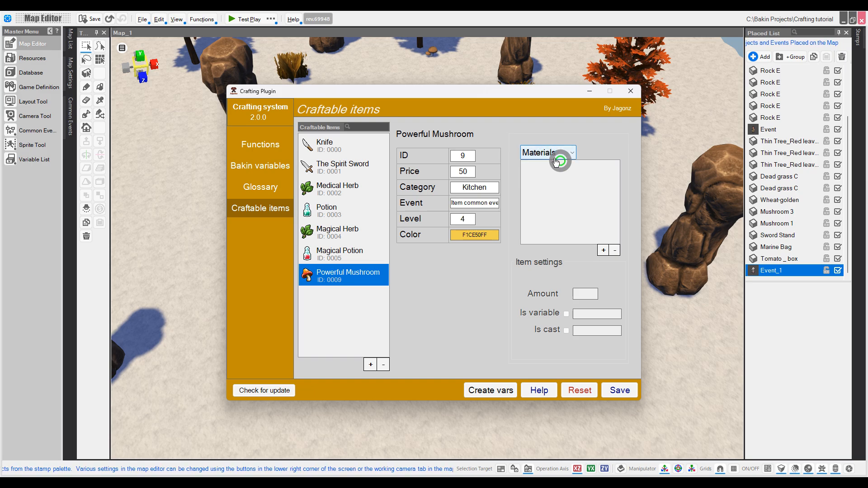
{"action": "left_click", "coordinate": [605, 250]}
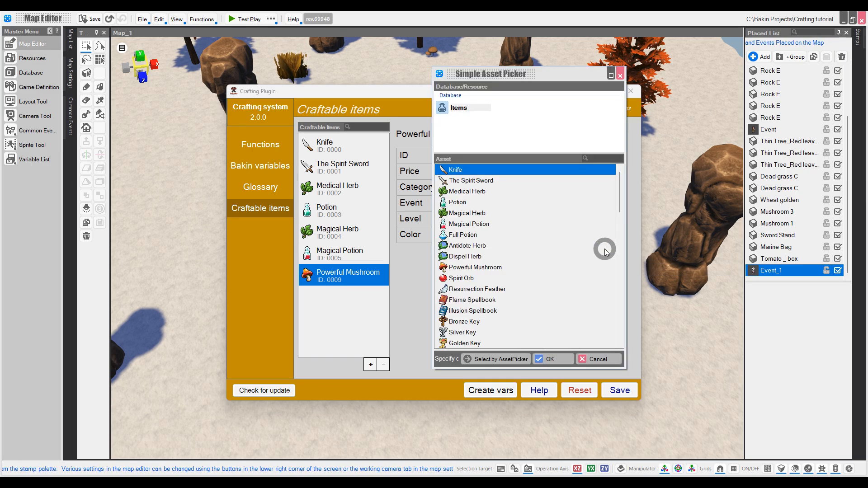
{"action": "left_click", "coordinate": [467, 194]}
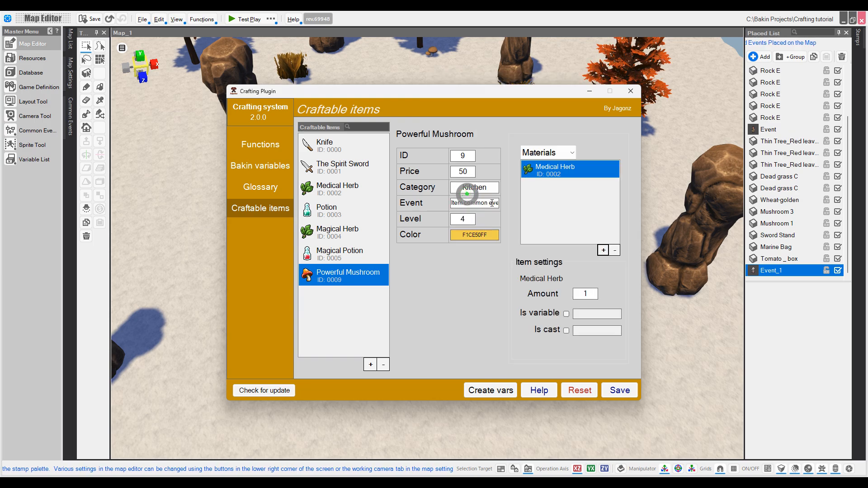
{"action": "left_click", "coordinate": [605, 250]}
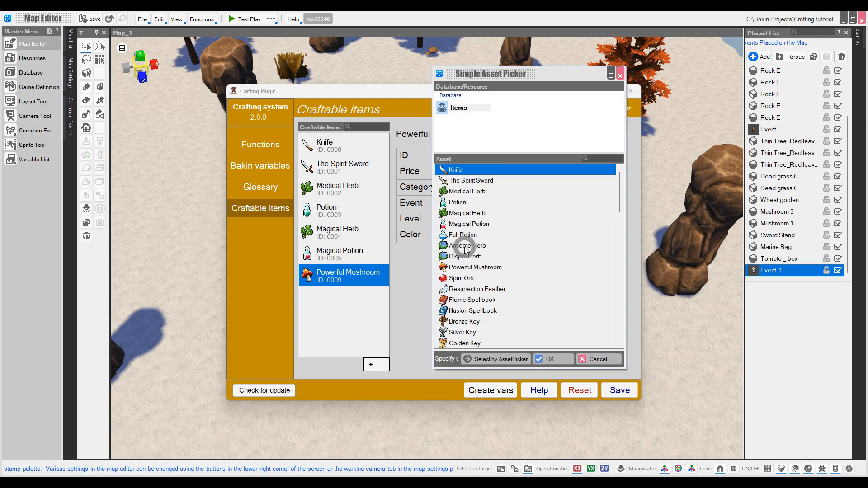
{"action": "left_click", "coordinate": [458, 191]}
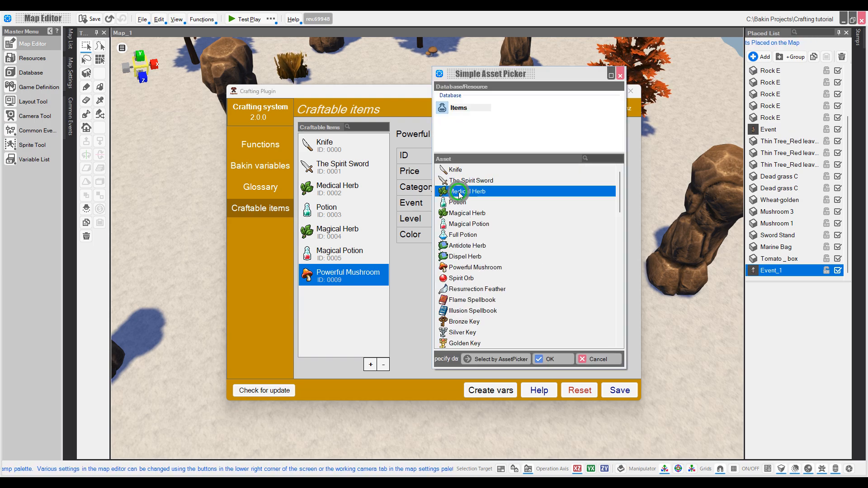
{"action": "left_click", "coordinate": [465, 212]}
{"action": "double_click", "coordinate": [464, 212]}
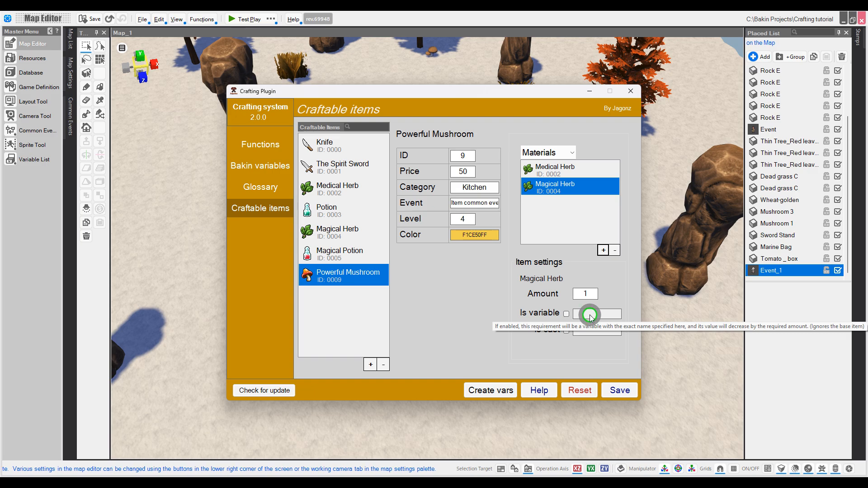
Step: Try the variable and cast options for the Magical Herb requirement, then switch the list to Rewards
{"action": "left_click", "coordinate": [566, 314]}
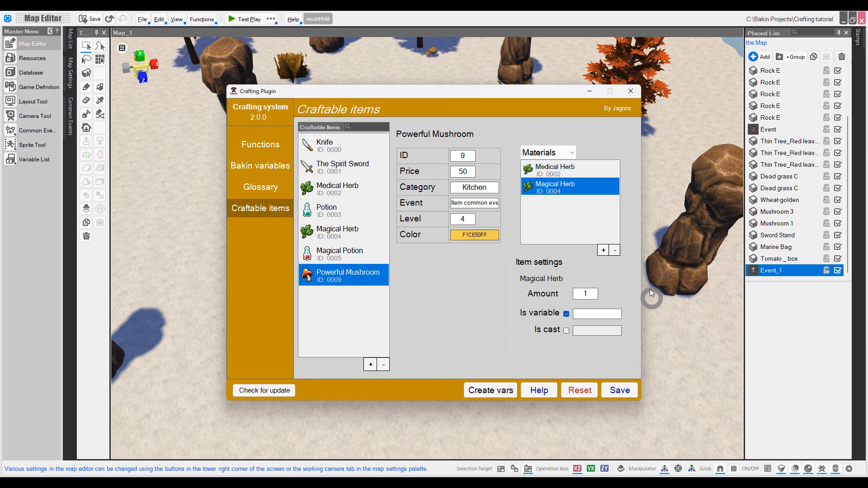
{"action": "type", "text": "variable name"}
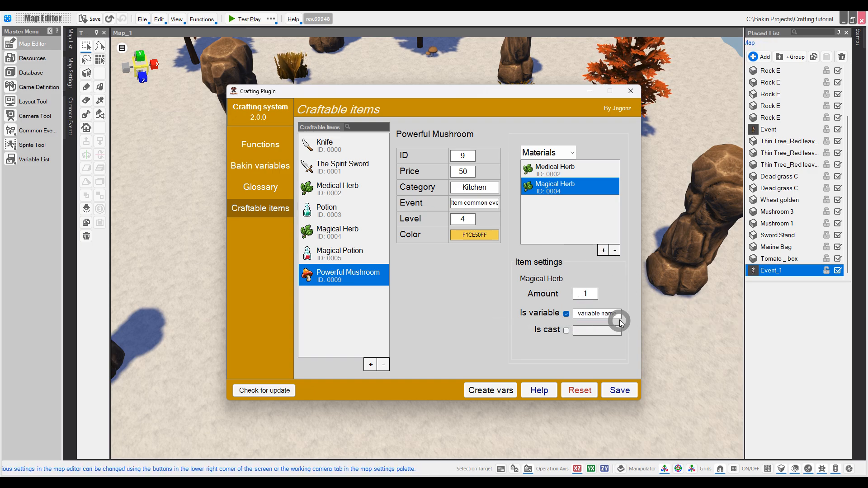
{"action": "left_click_drag", "start_coordinate": [621, 315], "coordinate": [550, 315]}
{"action": "key", "text": "BackSpace"}
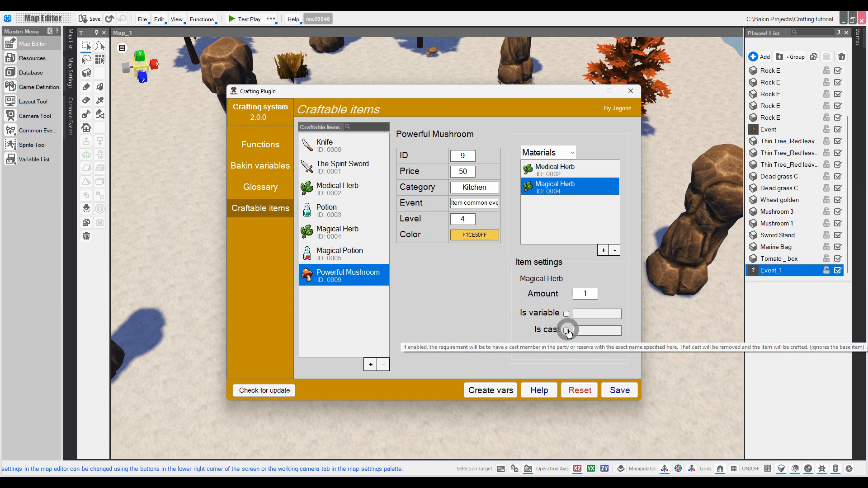
{"action": "left_click", "coordinate": [567, 332]}
{"action": "left_click", "coordinate": [590, 328]}
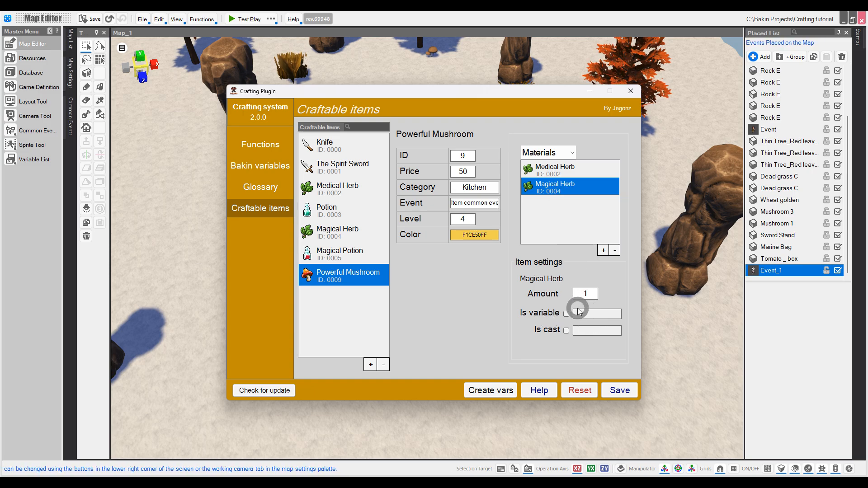
{"action": "left_click", "coordinate": [547, 153]}
{"action": "left_click", "coordinate": [545, 168]}
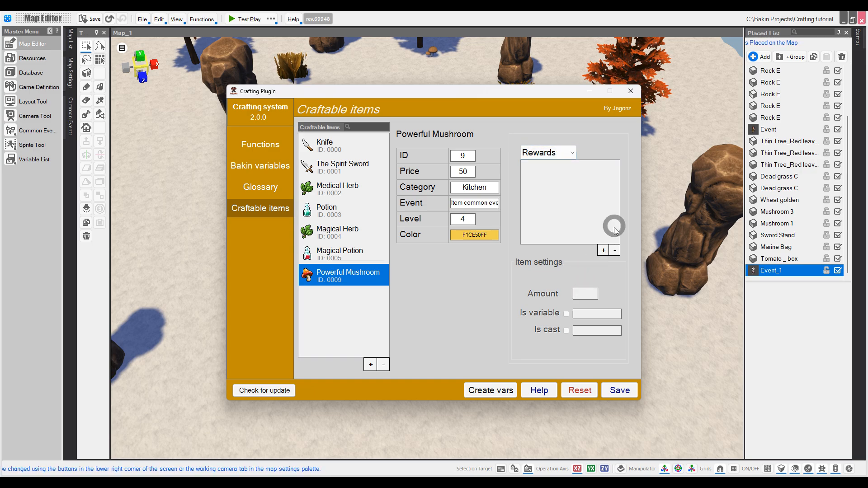
Step: Add one Spirit Orb as the reward, then check Materials and return to Rewards
{"action": "left_click", "coordinate": [609, 250]}
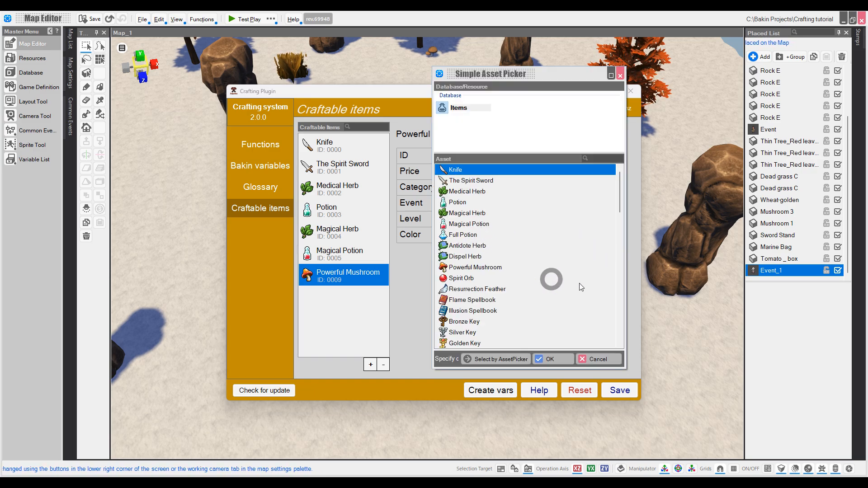
{"action": "double_click", "coordinate": [468, 250]}
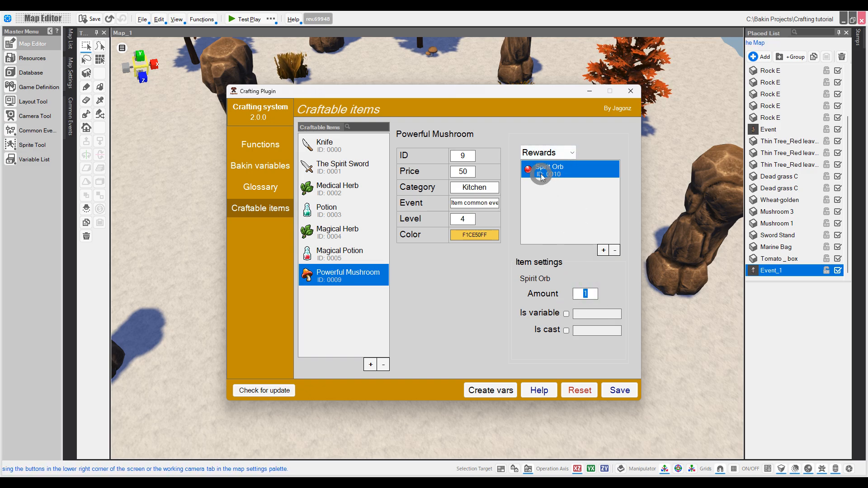
{"action": "left_click", "coordinate": [547, 152]}
{"action": "left_click", "coordinate": [547, 166]}
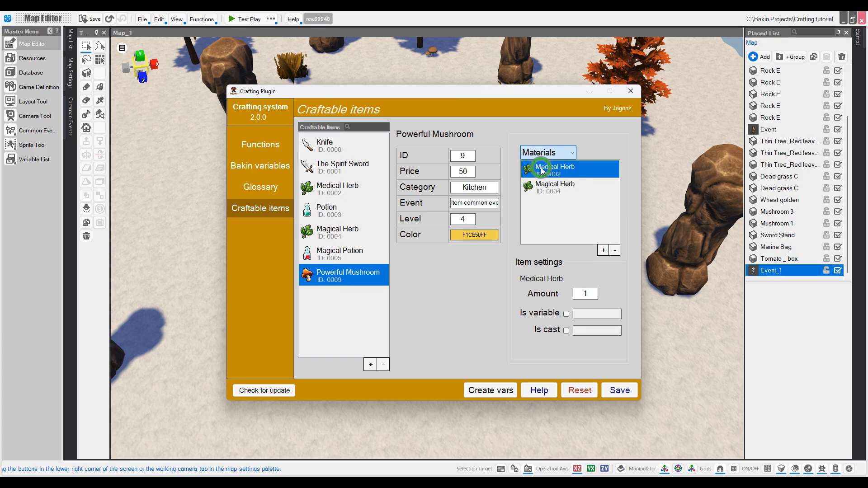
{"action": "left_click", "coordinate": [546, 152]}
{"action": "left_click", "coordinate": [543, 170]}
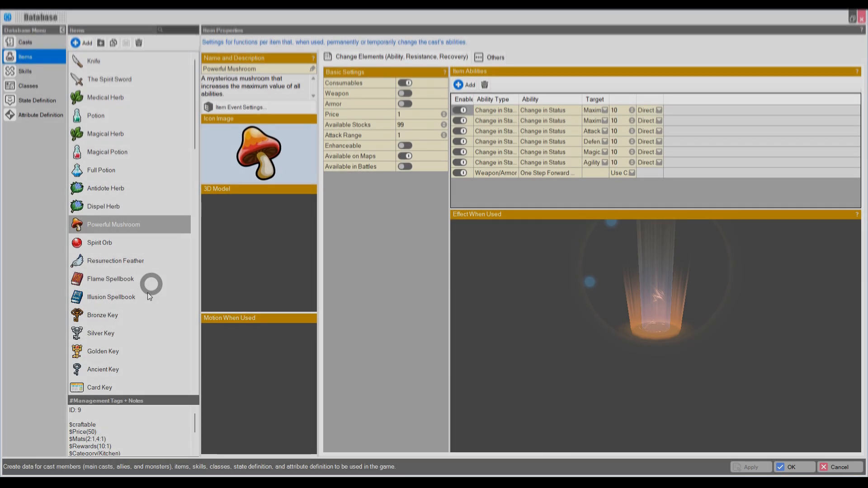
Step: Append a $money(100) tag to the Powerful Mushroom's notes and close the Database
{"action": "scroll", "coordinate": [101, 281], "scroll_direction": "down", "scroll_amount": 3}
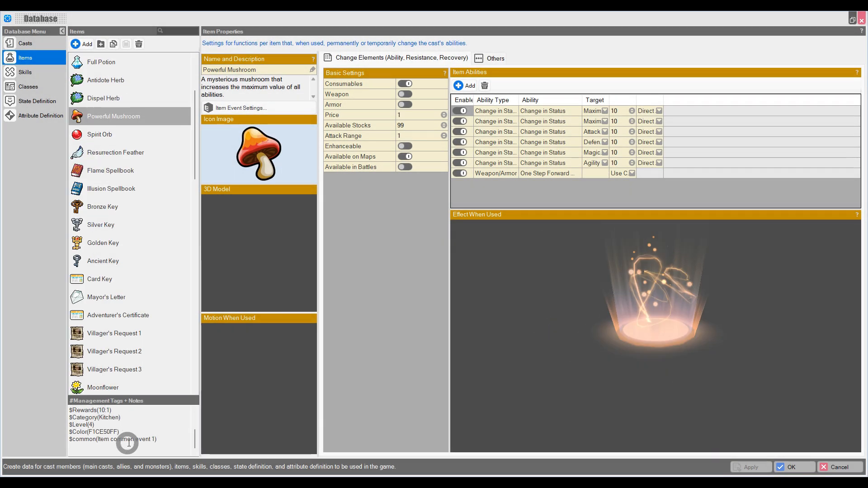
{"action": "left_click", "coordinate": [148, 446]}
{"action": "type", "text": "$mo"}
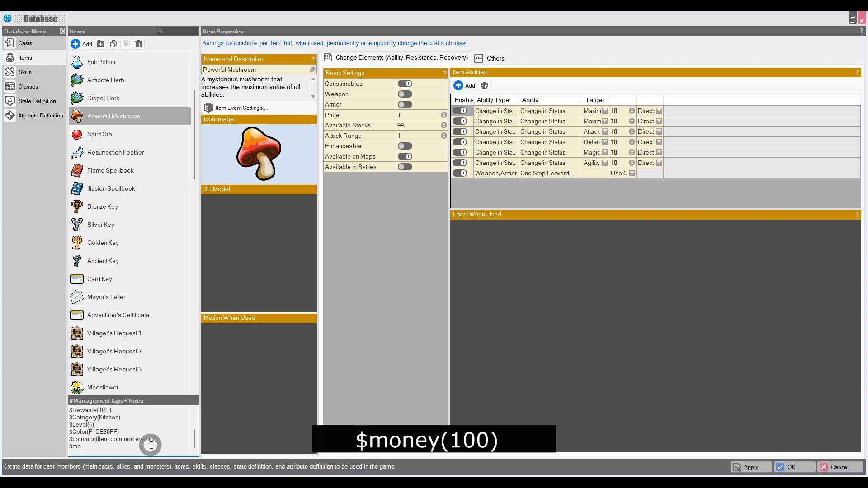
{"action": "type", "text": "ney(100)"}
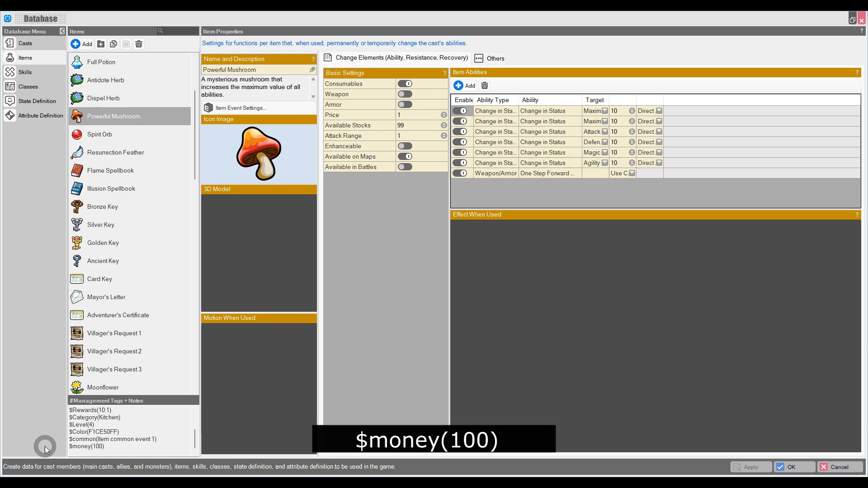
{"action": "left_click_drag", "start_coordinate": [140, 433], "coordinate": [64, 428]}
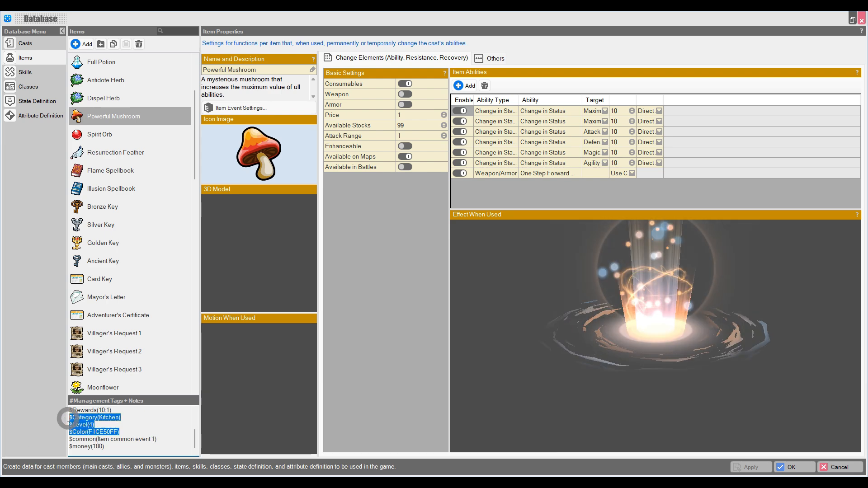
{"action": "left_click", "coordinate": [793, 466]}
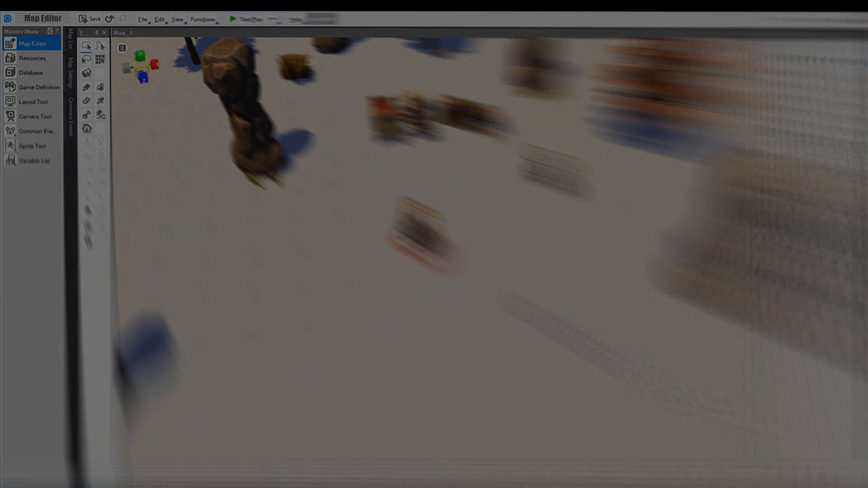